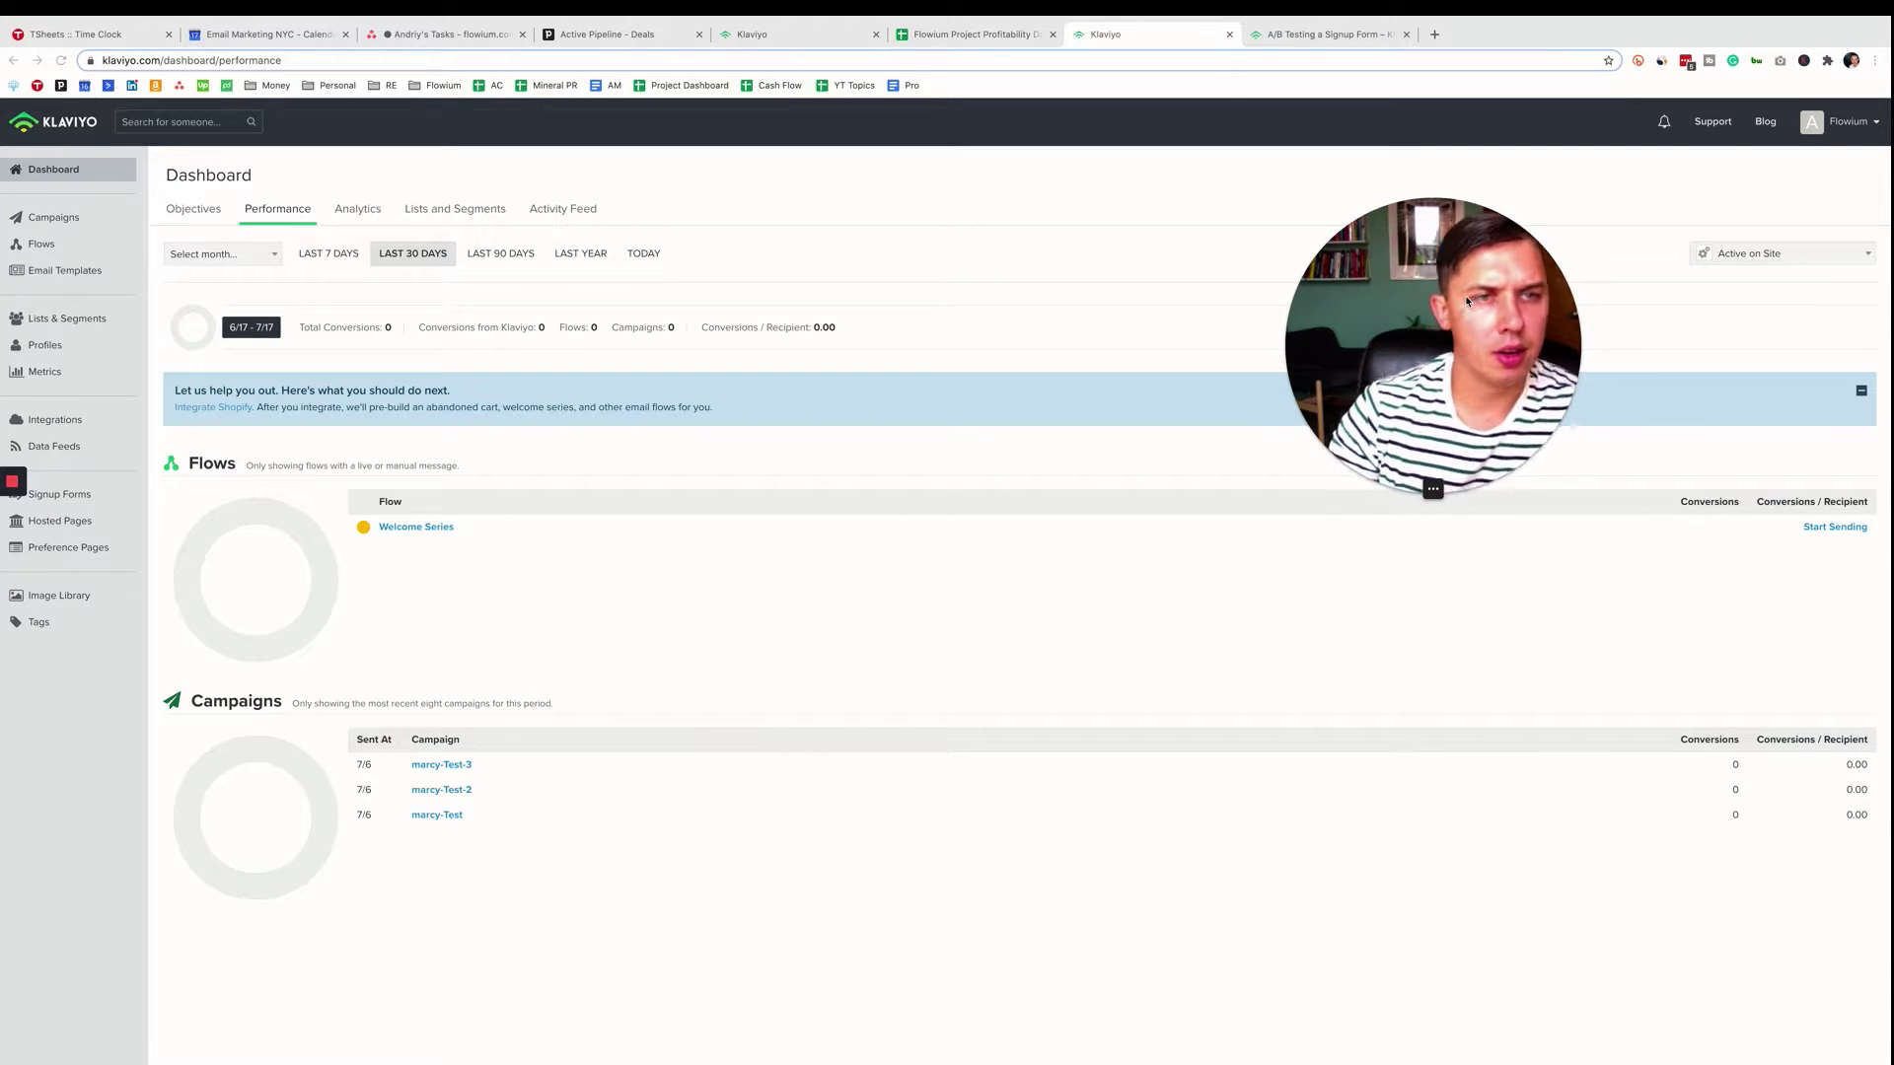
Go to Signup Forms and start a new signup form to reach the template gallery
{"action": "left_click_drag", "start_coordinate": [1450, 395], "coordinate": [1445, 674]}
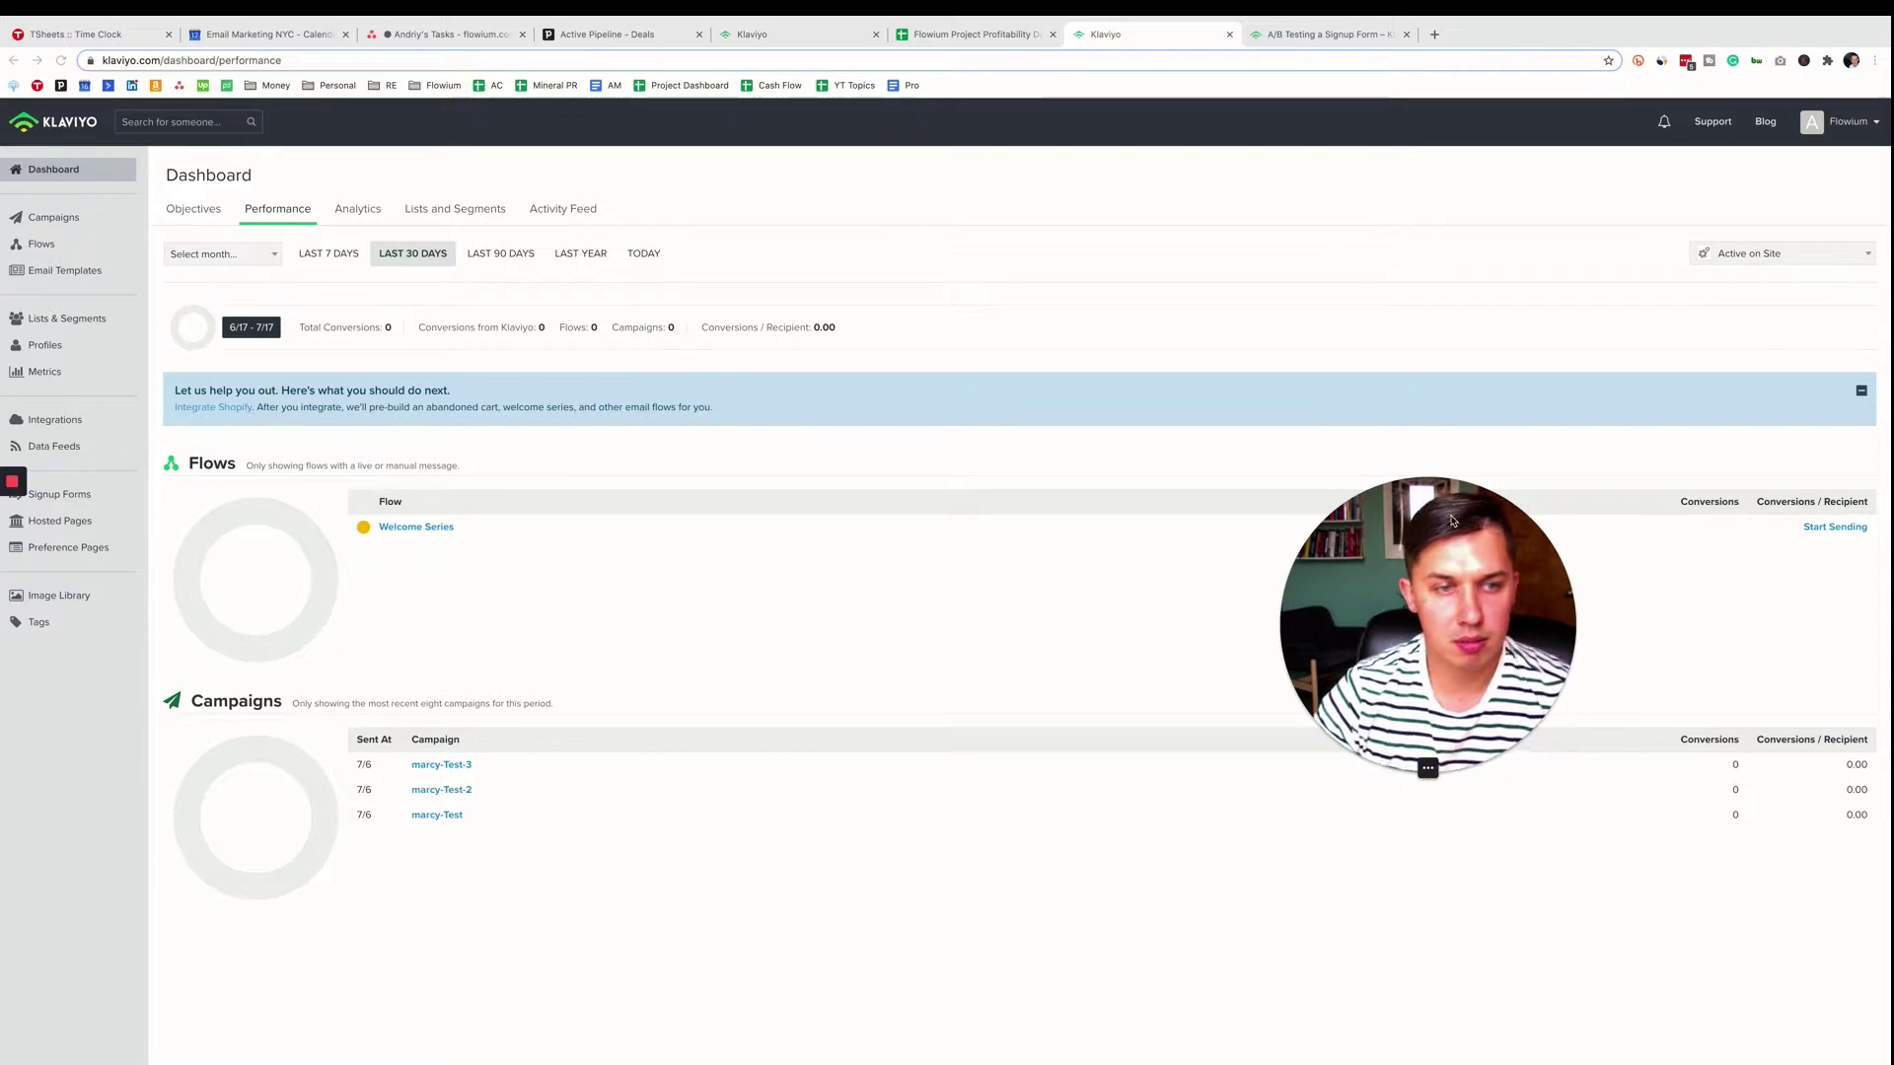
{"action": "left_click", "coordinate": [58, 494]}
{"action": "left_click_drag", "start_coordinate": [1399, 595], "coordinate": [948, 720]}
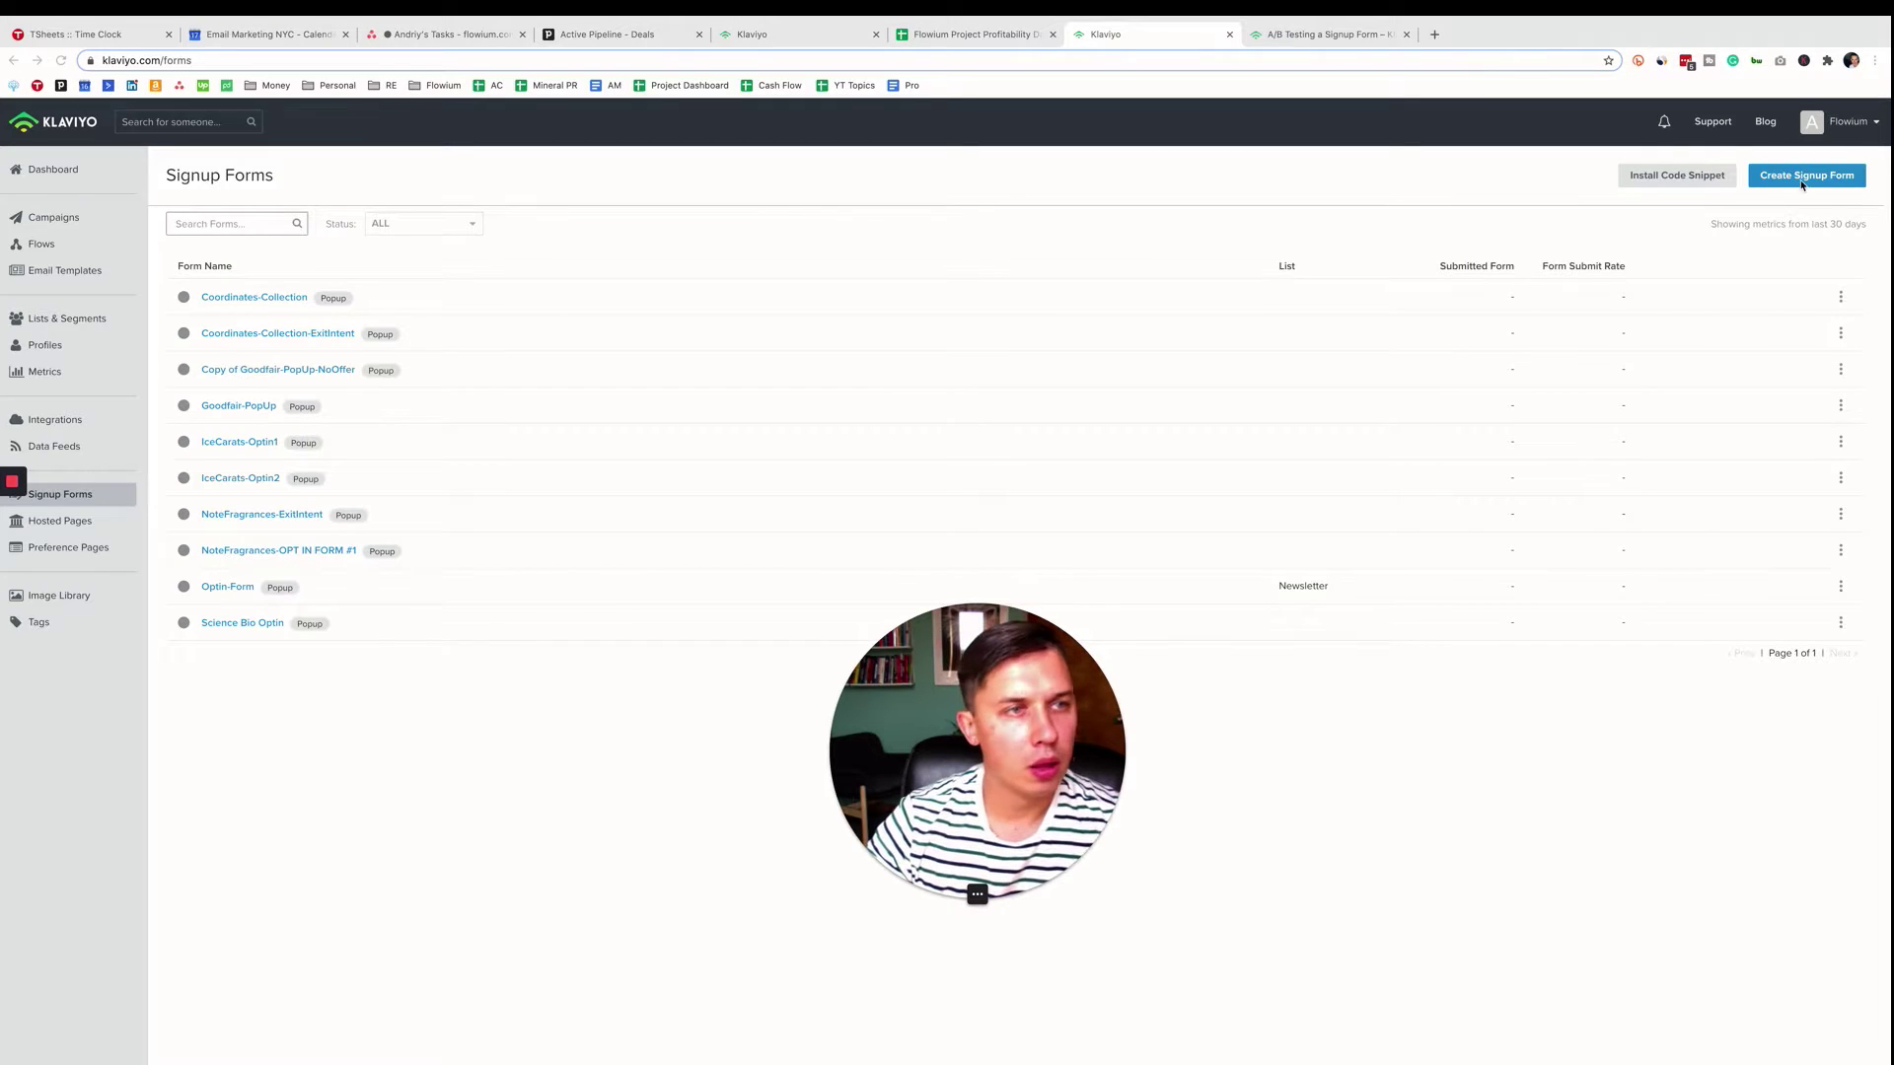
{"action": "left_click", "coordinate": [1801, 181]}
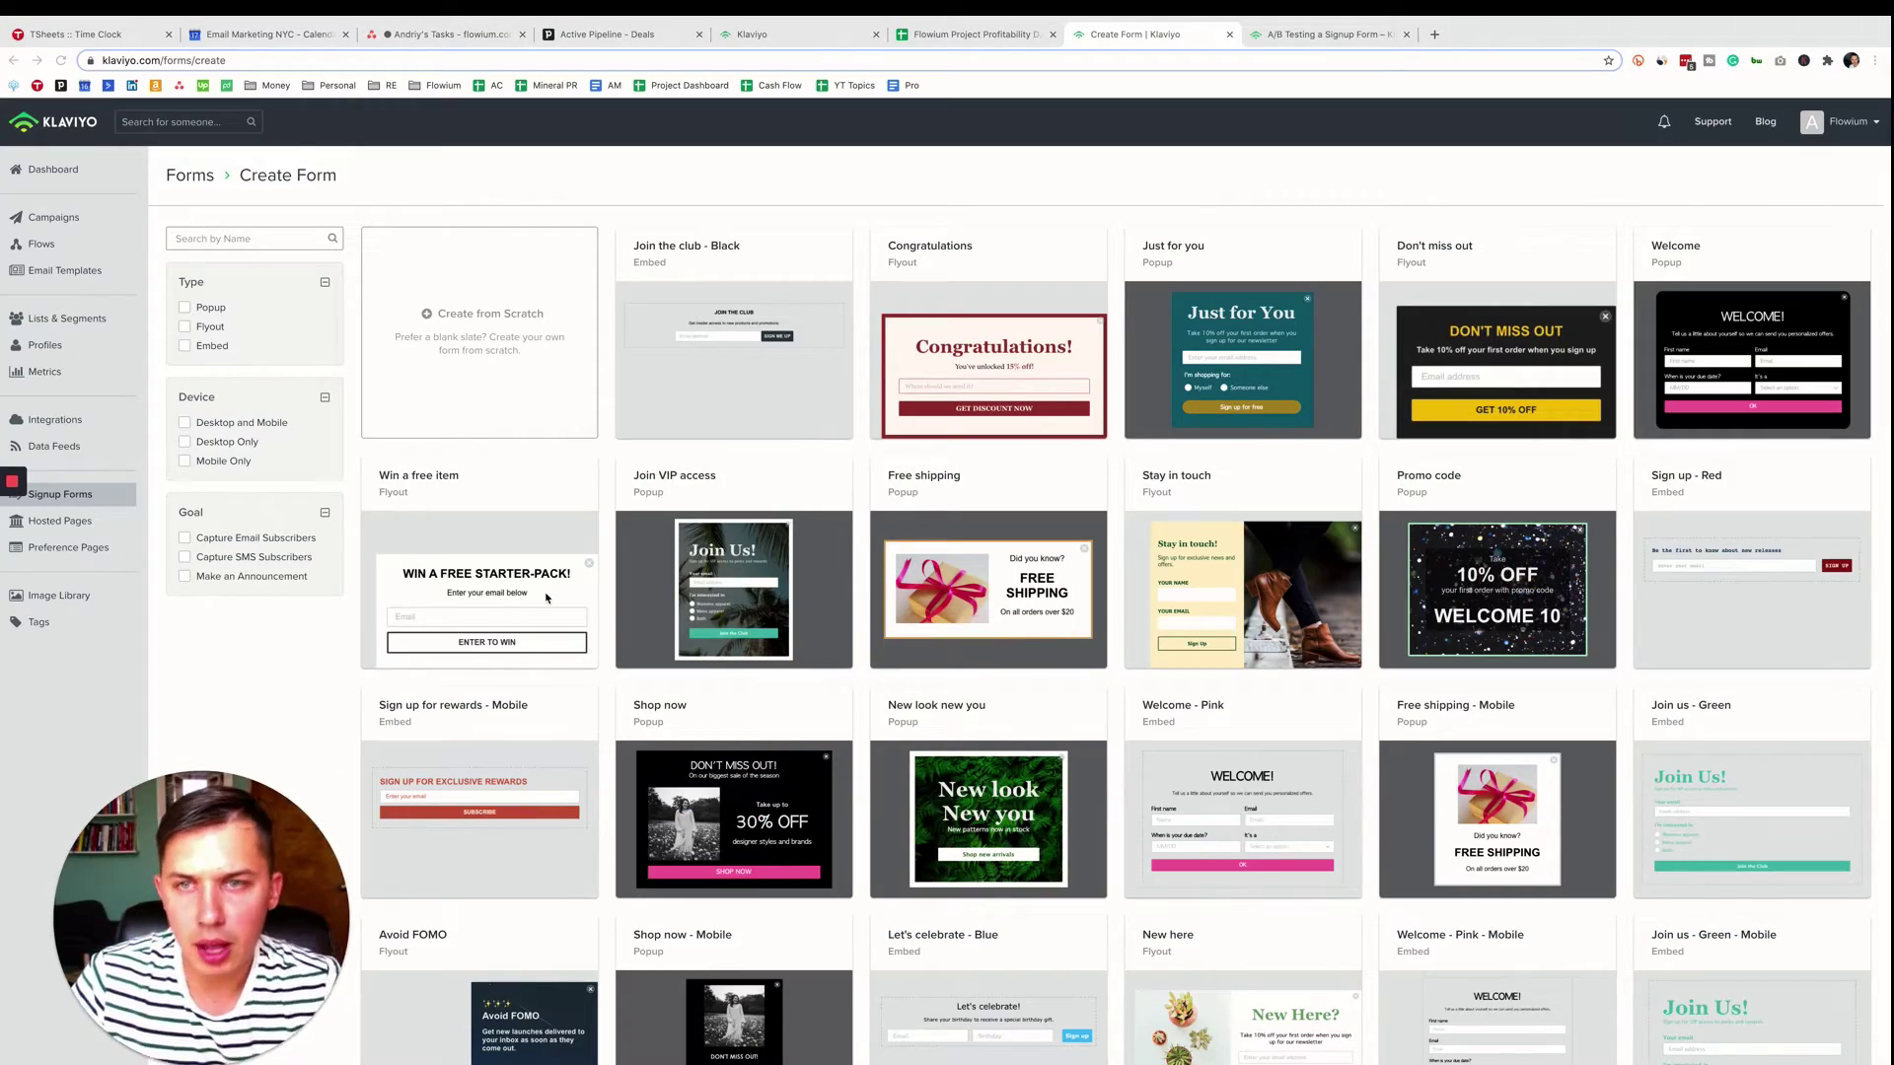
{"action": "left_click", "coordinate": [510, 209]}
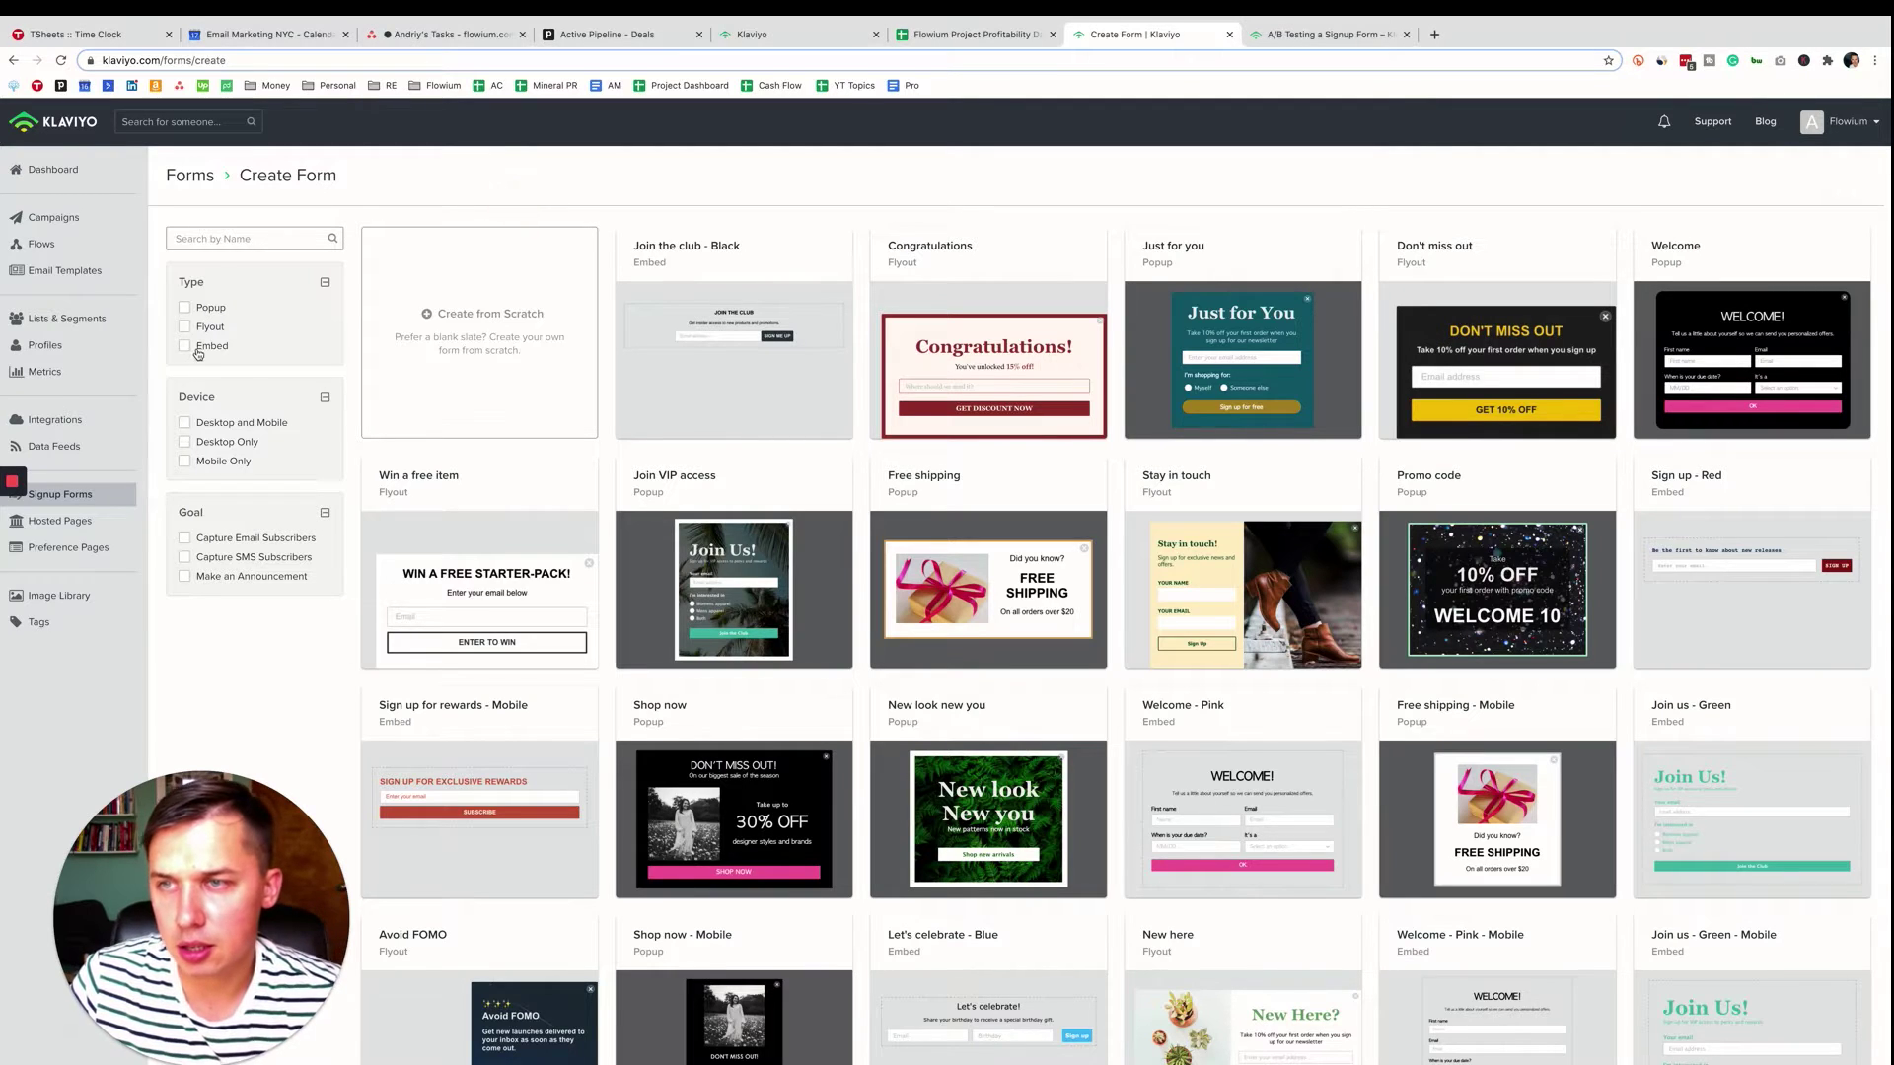
Filter templates to Popup and create 'Just for you - Offer' from the Just for you template
{"action": "left_click", "coordinate": [202, 309]}
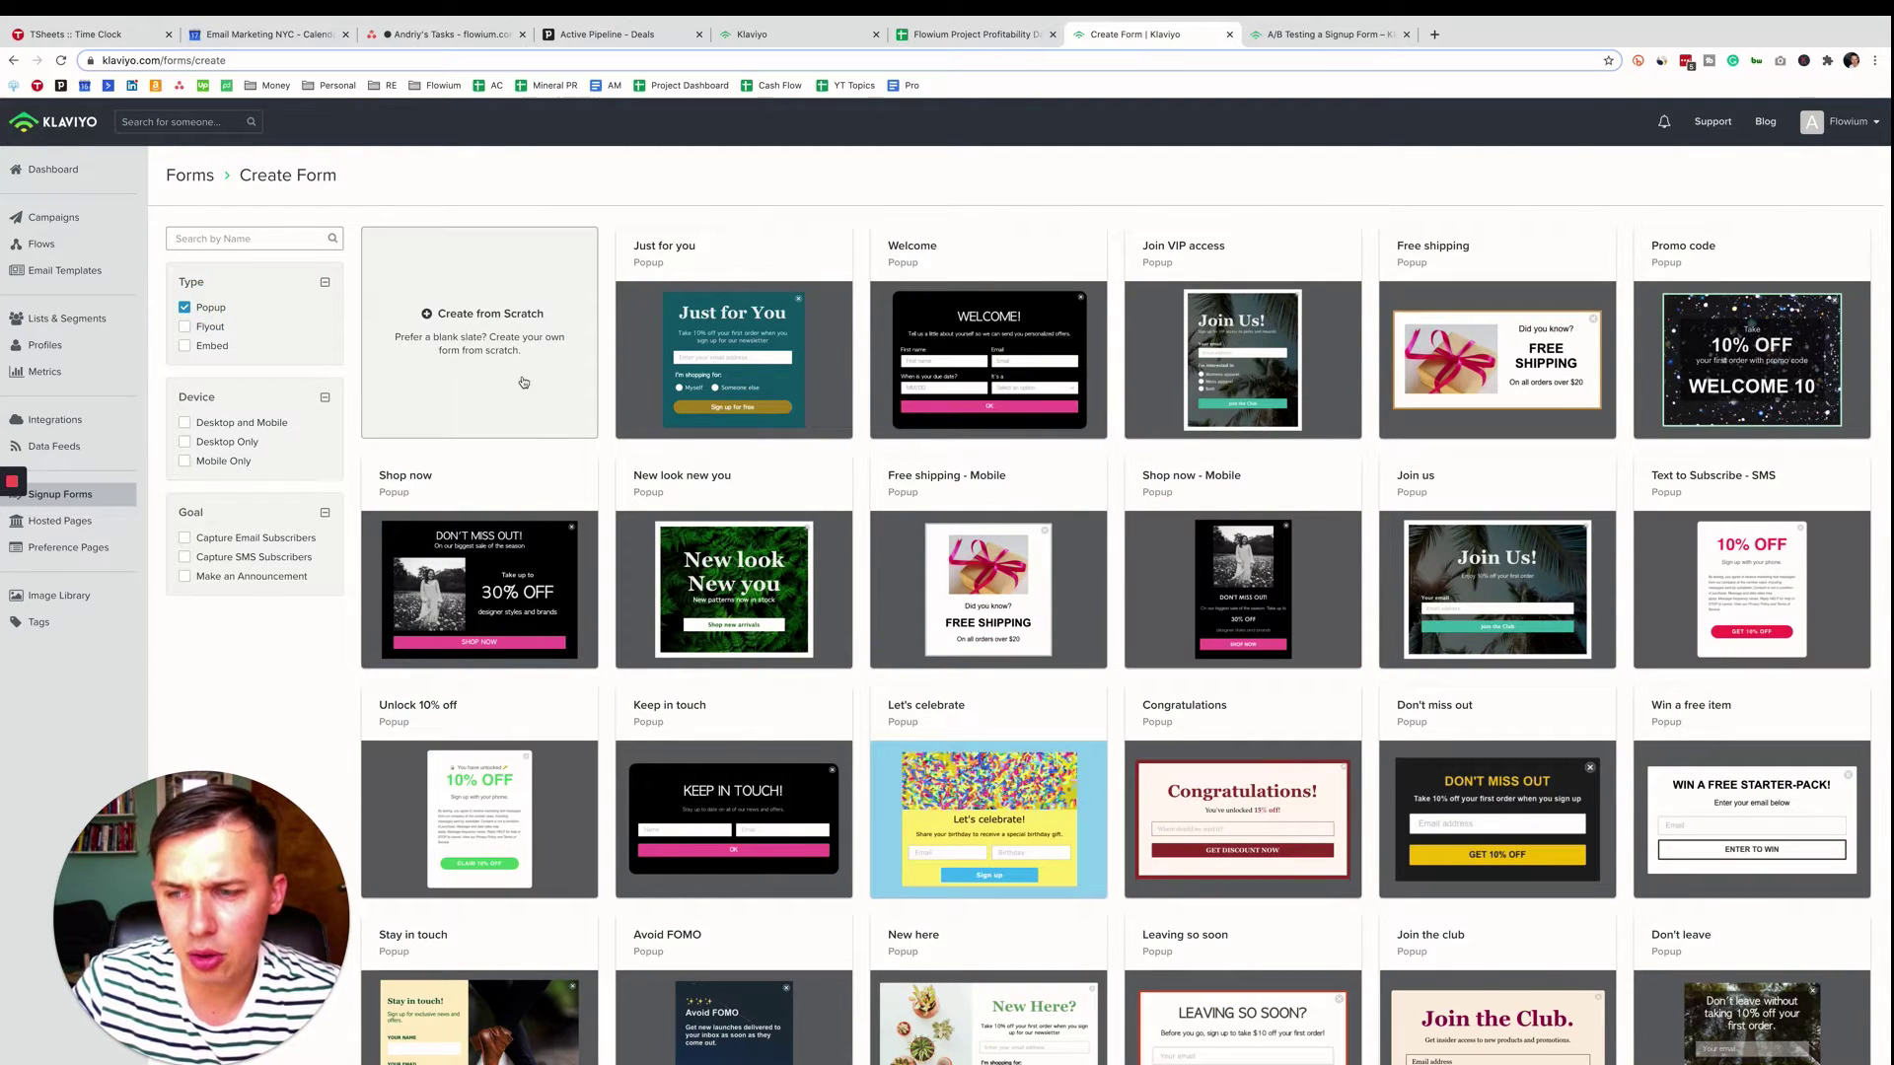
{"action": "left_click", "coordinate": [510, 323]}
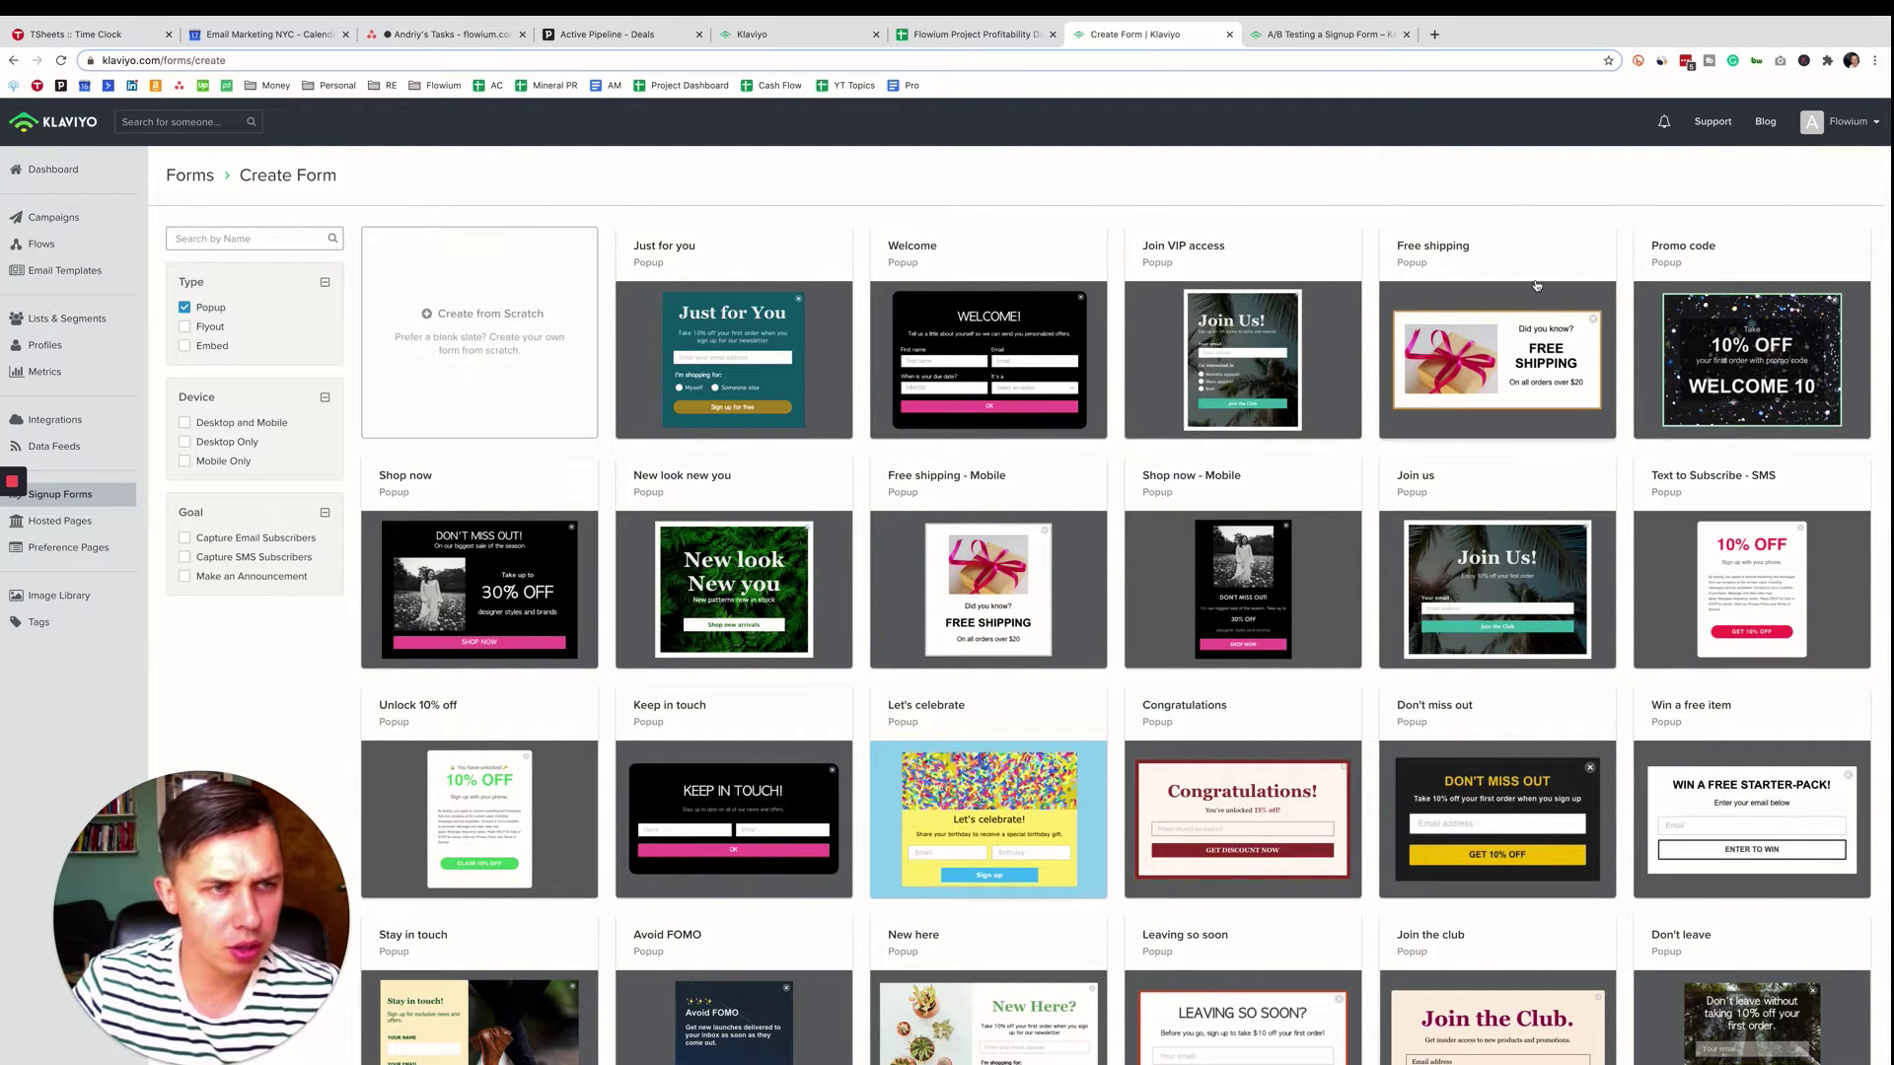
{"action": "left_click", "coordinate": [745, 337]}
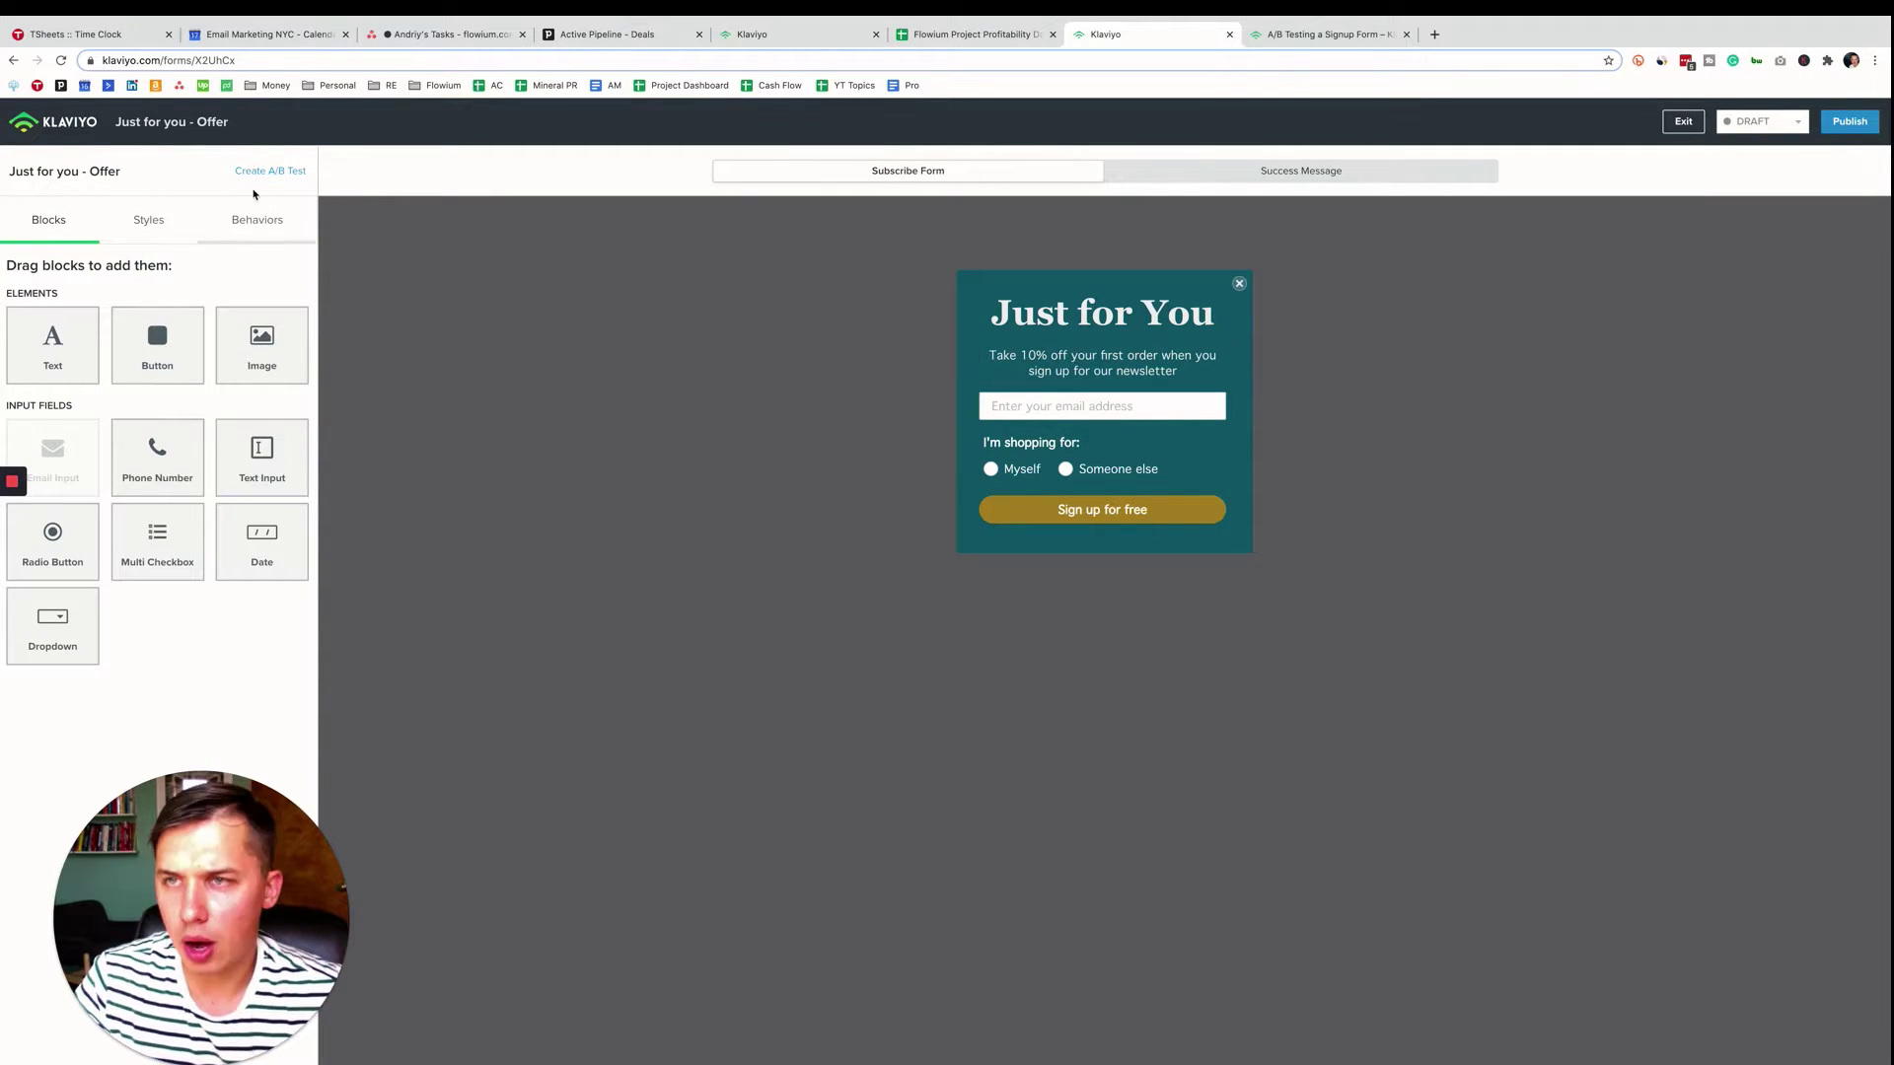
{"action": "left_click", "coordinate": [12, 609]}
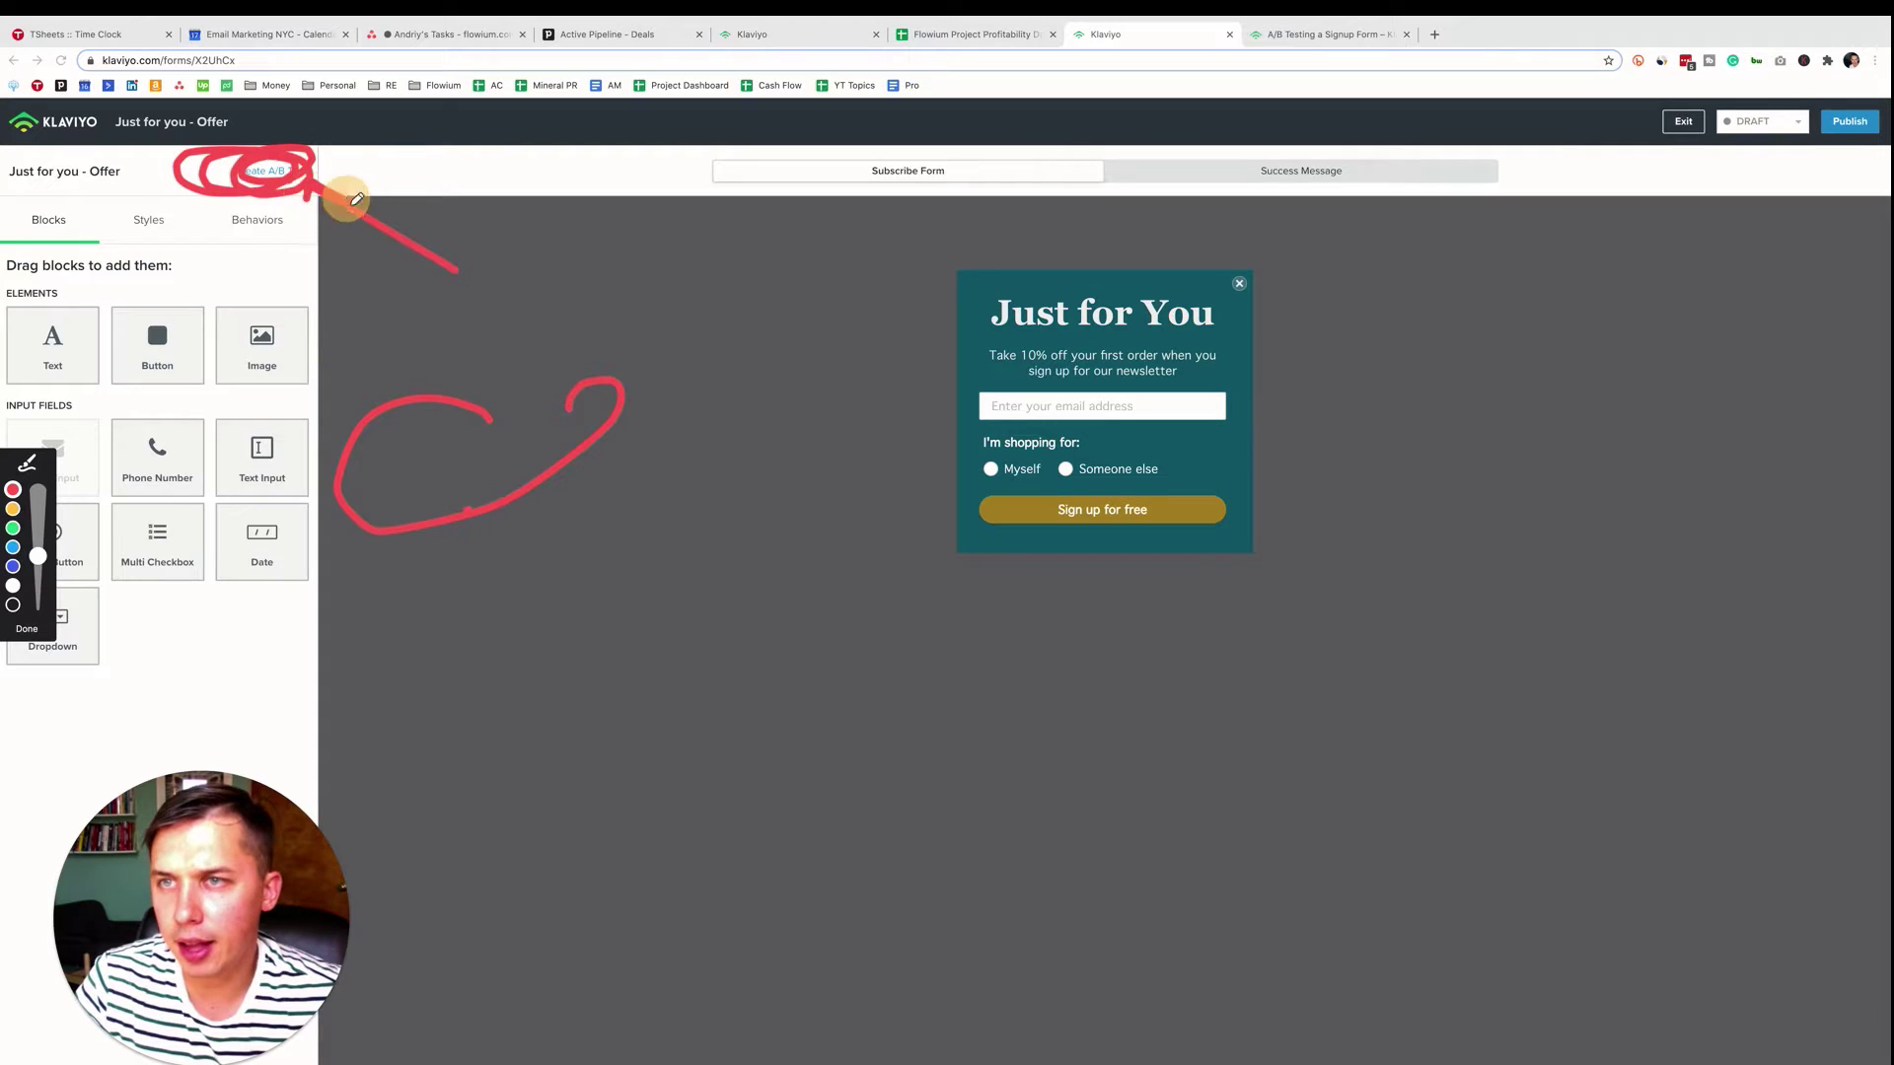
Rename variation A to 'Just for you - Offer - 10%', removing its 'Copy 1 of' prefix
{"action": "key", "text": "Escape"}
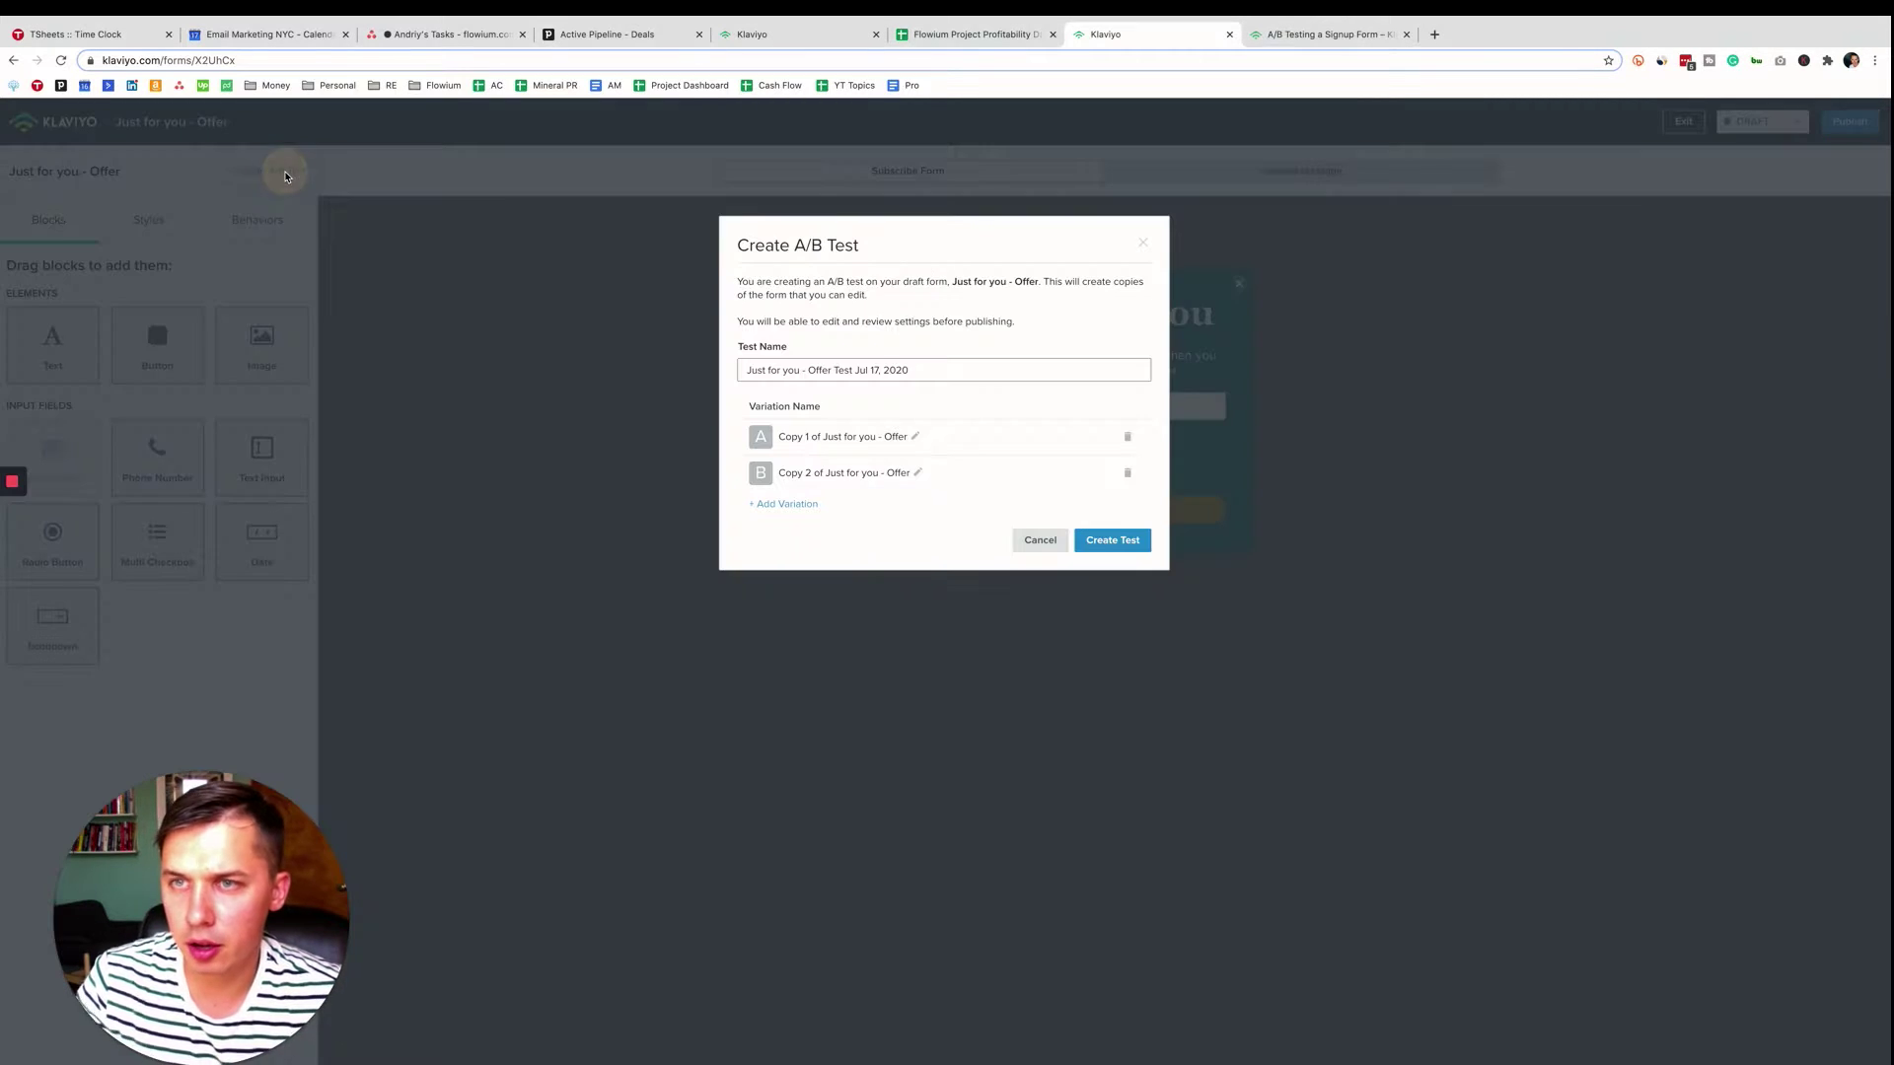
{"action": "left_click", "coordinate": [942, 368]}
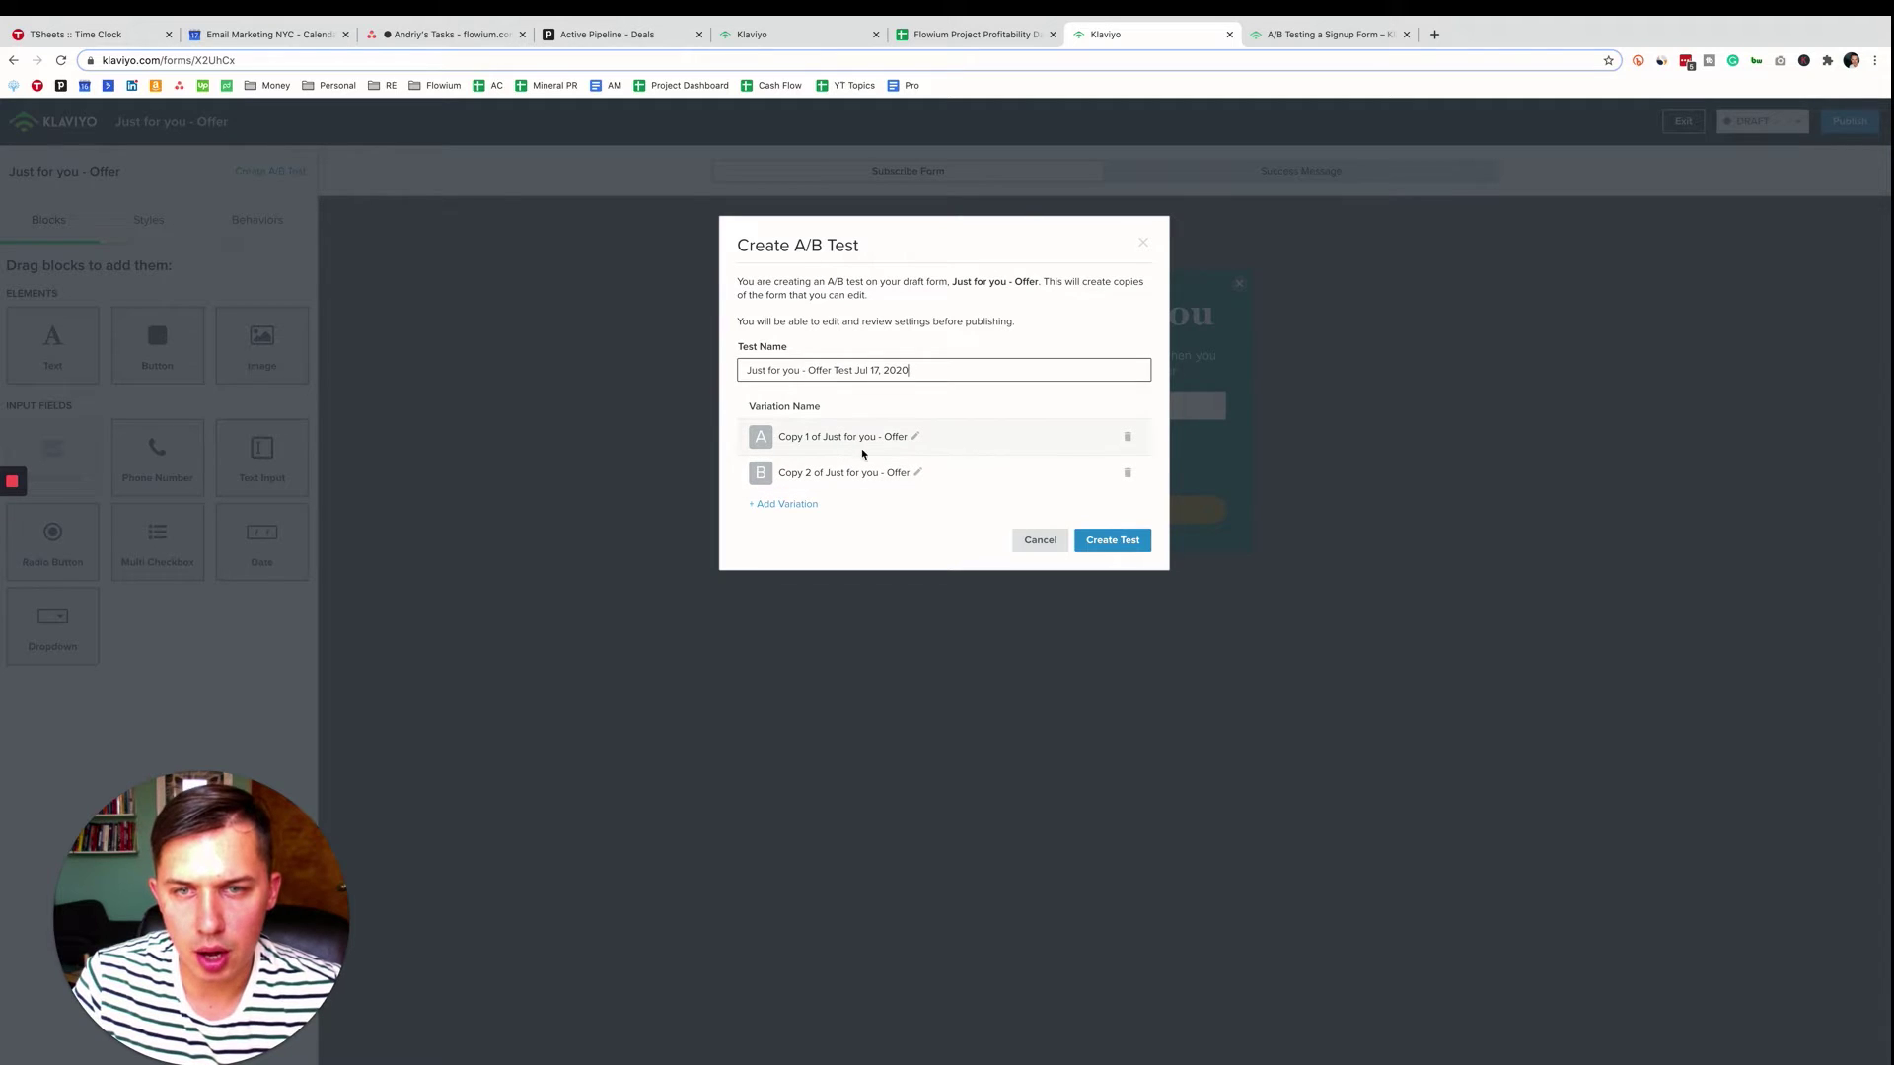
{"action": "left_click", "coordinate": [915, 437]}
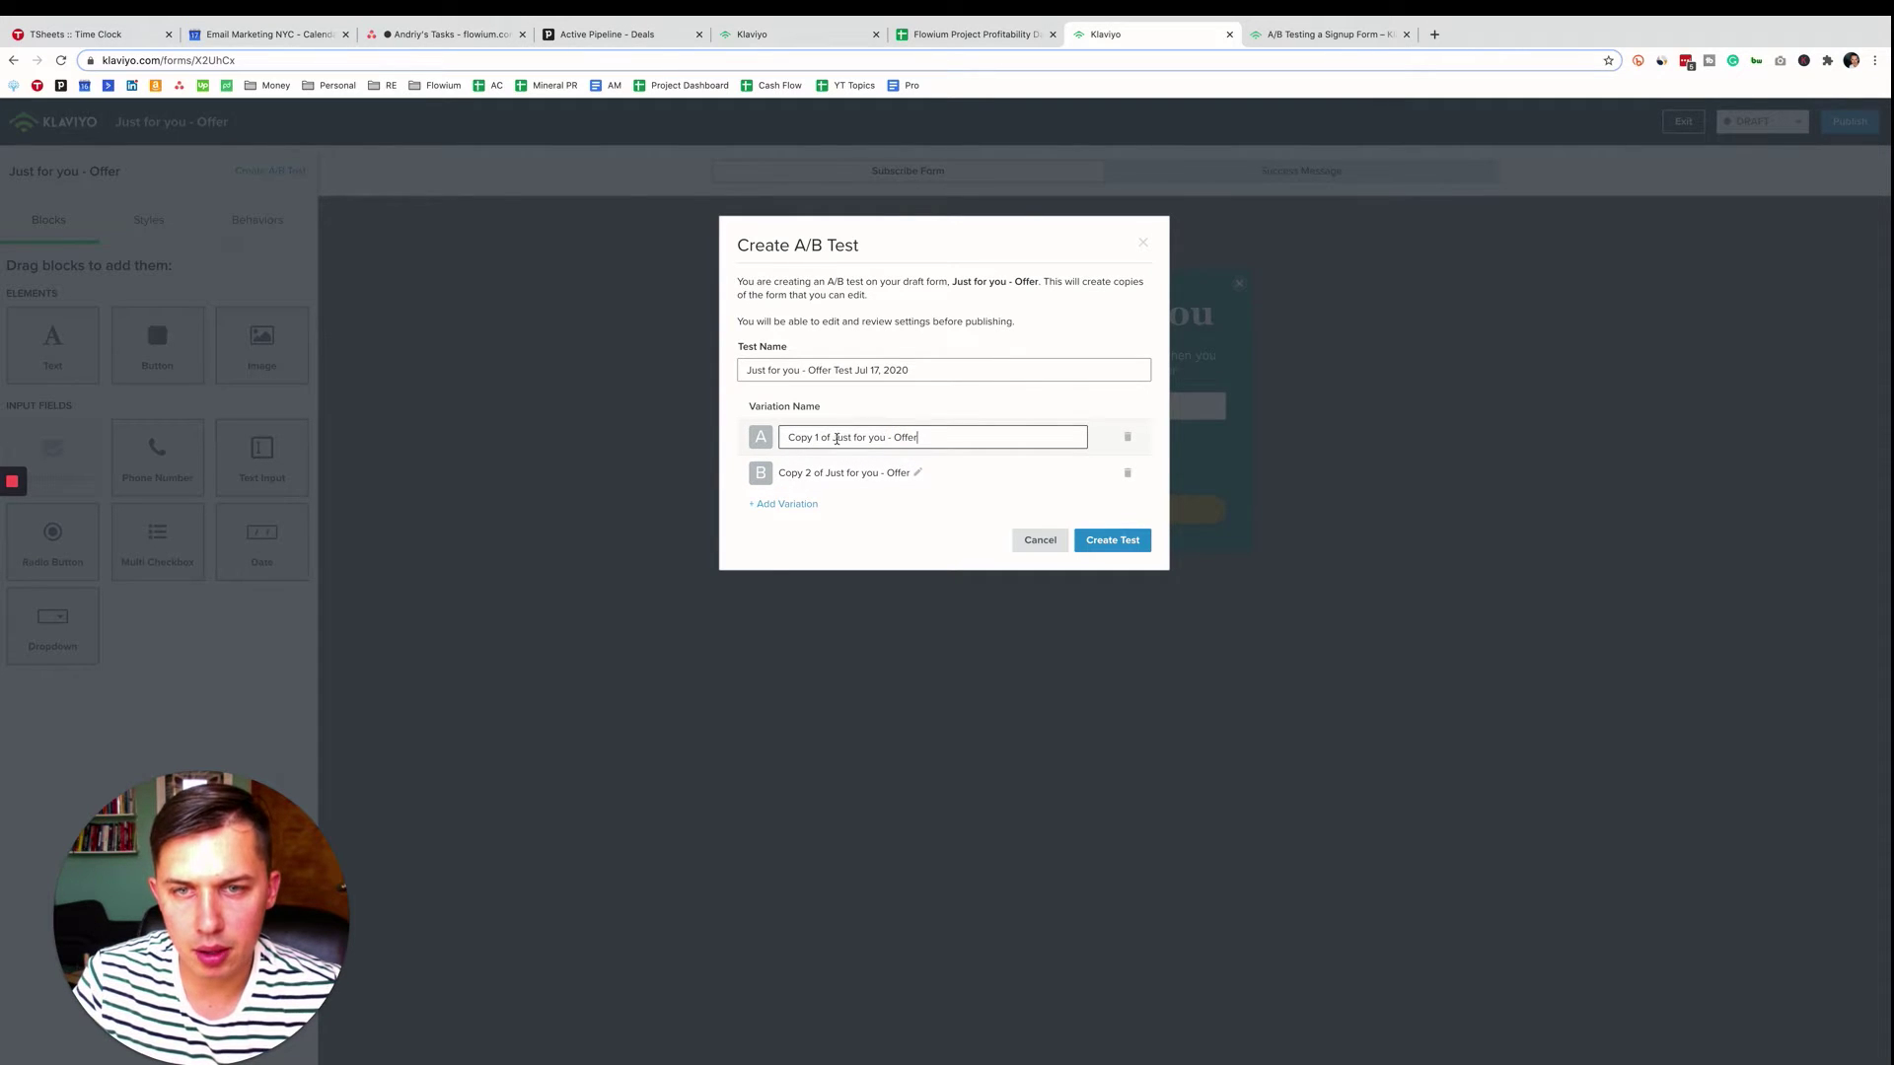
{"action": "left_click_drag", "start_coordinate": [836, 437], "coordinate": [710, 433]}
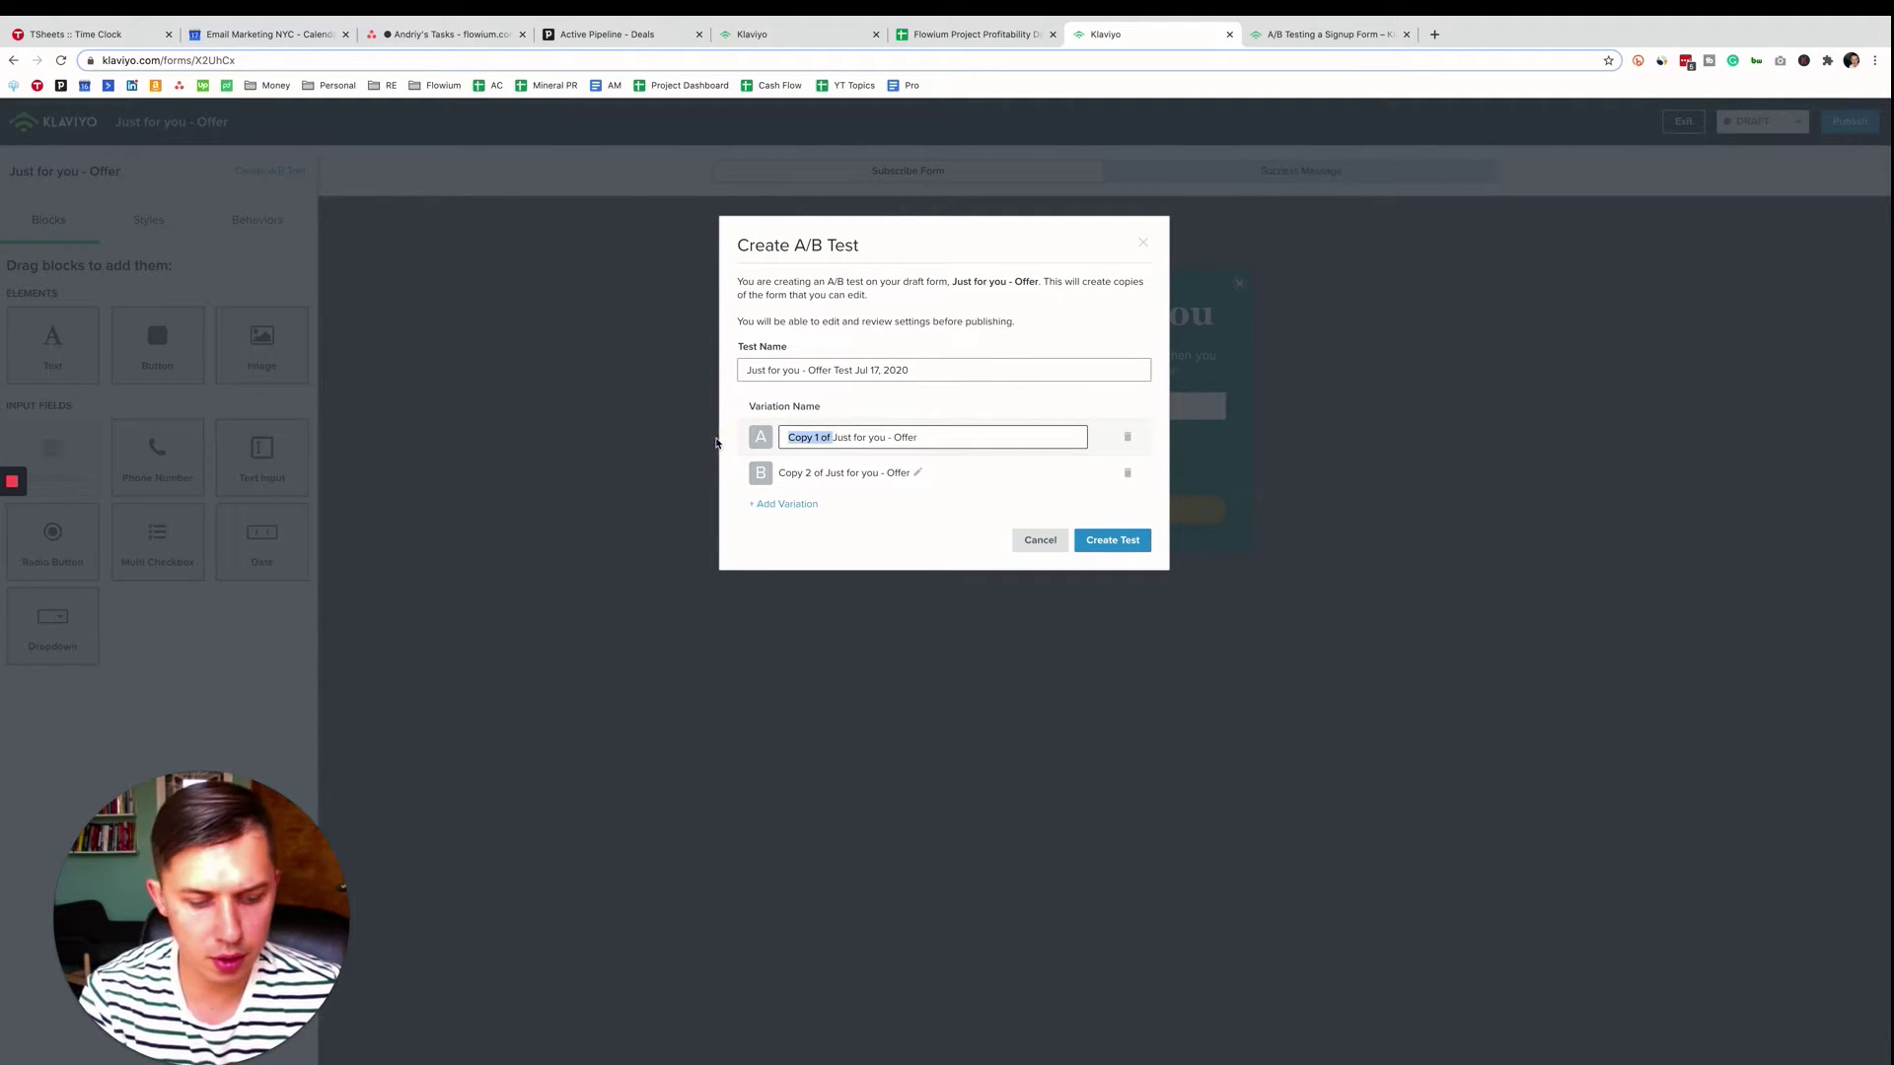
{"action": "left_click", "coordinate": [938, 437]}
{"action": "type", "text": "- 10%"}
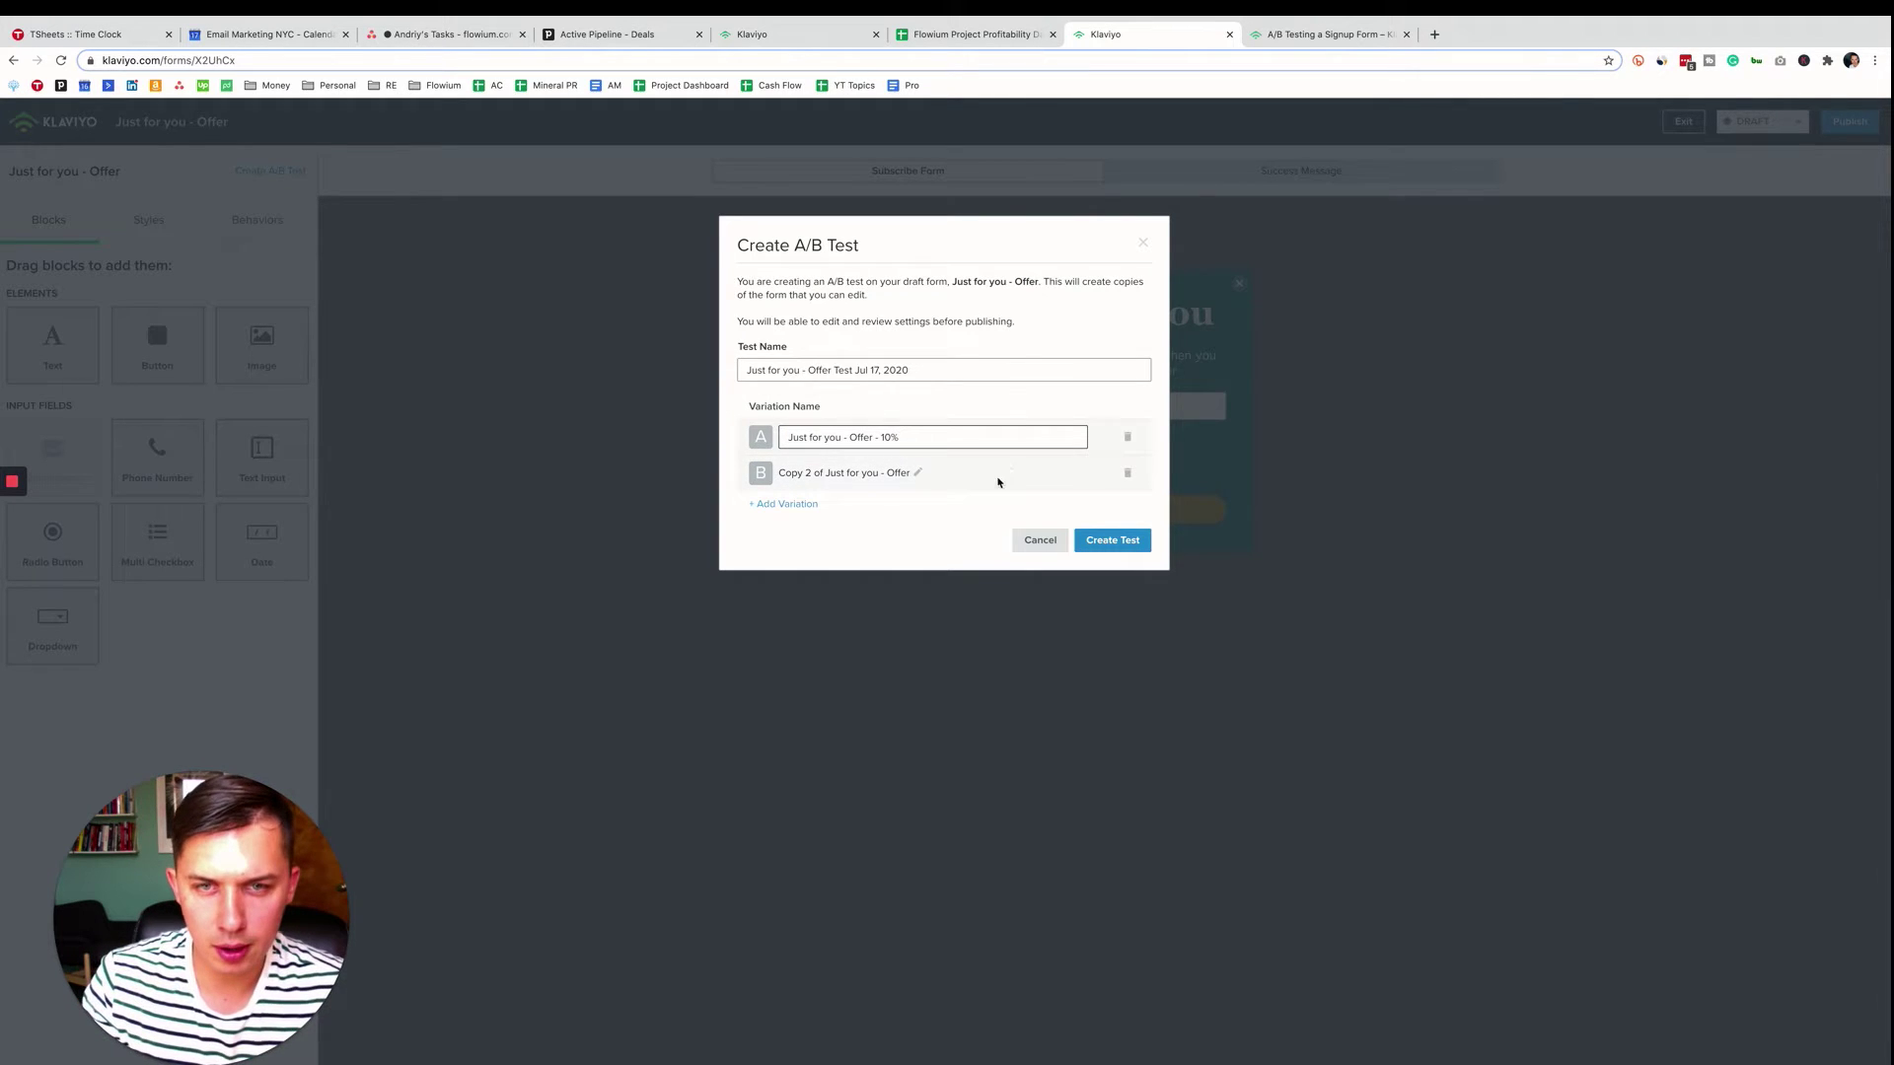
{"action": "left_click", "coordinate": [937, 475]}
Name variation B 'Just for you - Offer - $25' and create the A/B test
{"action": "left_click", "coordinate": [895, 436]}
{"action": "key", "text": "ctrl+c"}
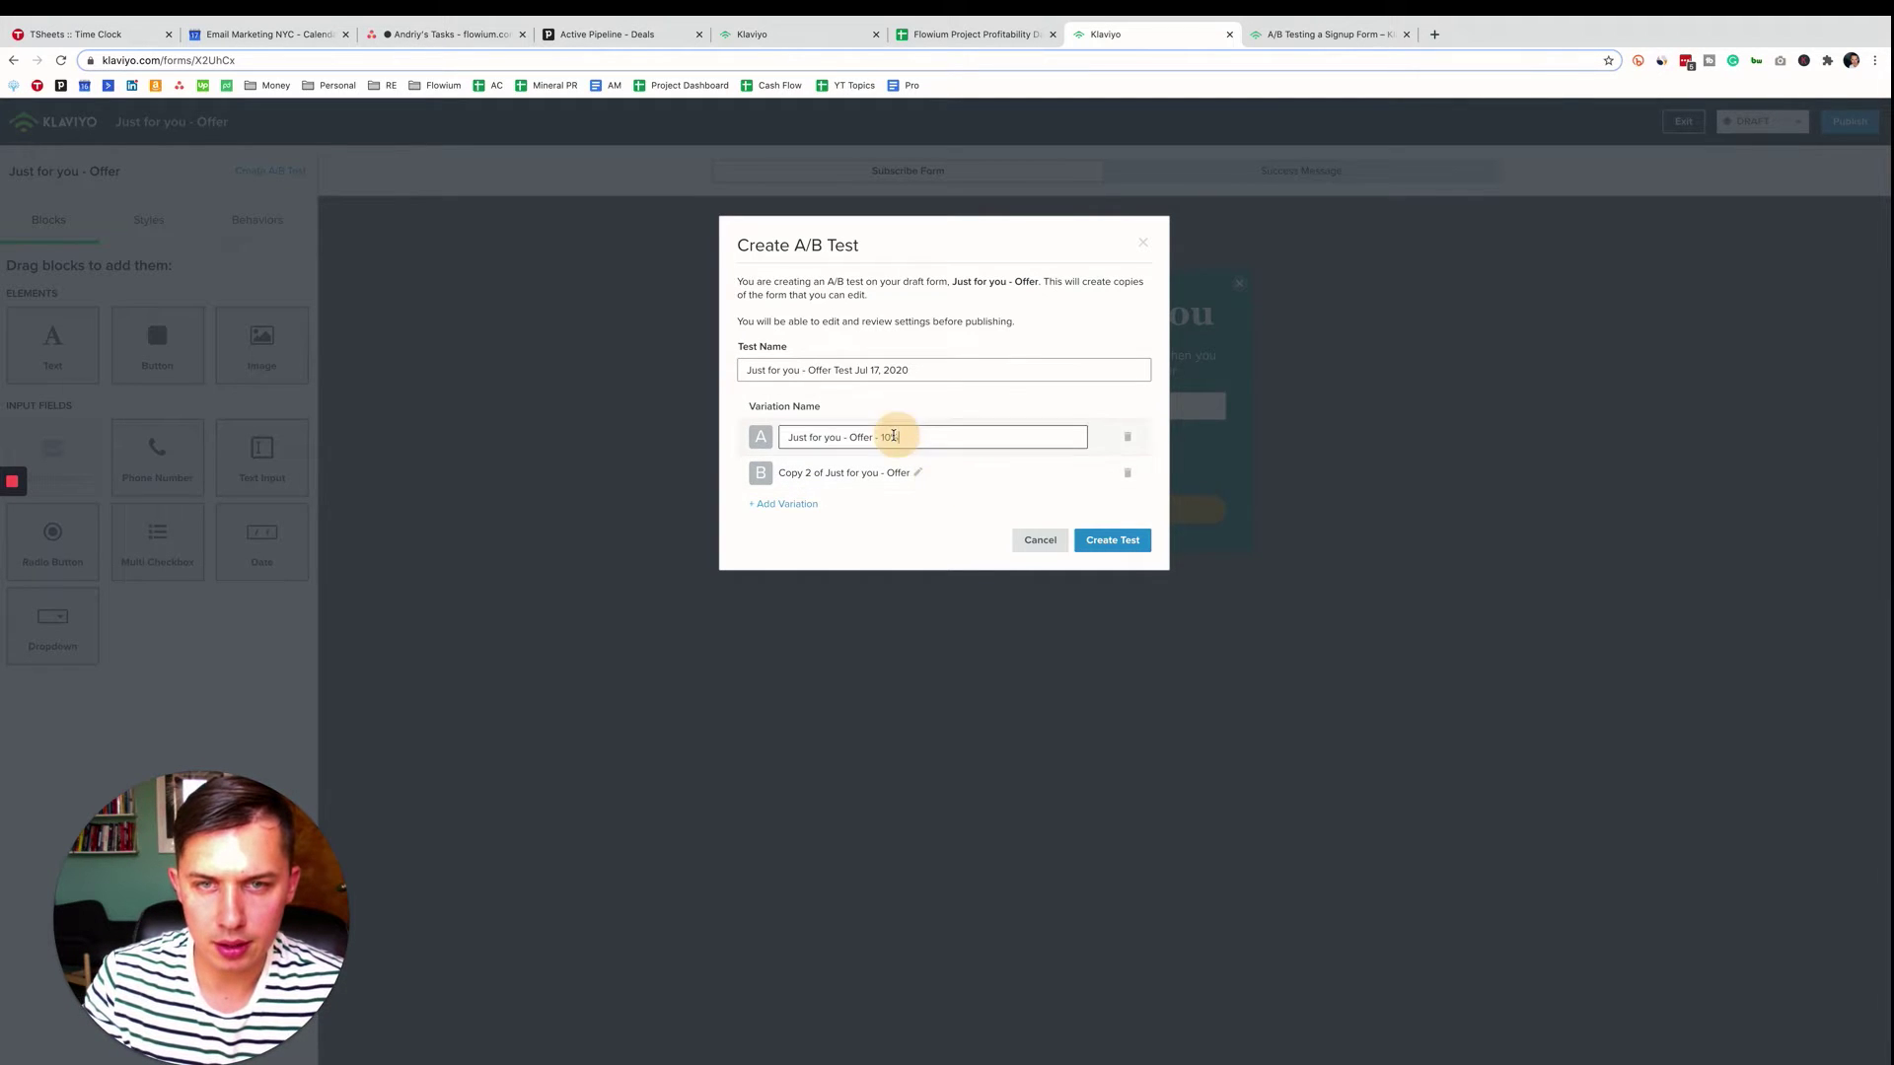
{"action": "left_click", "coordinate": [917, 473]}
{"action": "key", "text": "ctrl+a"}
{"action": "key", "text": "ctrl+v"}
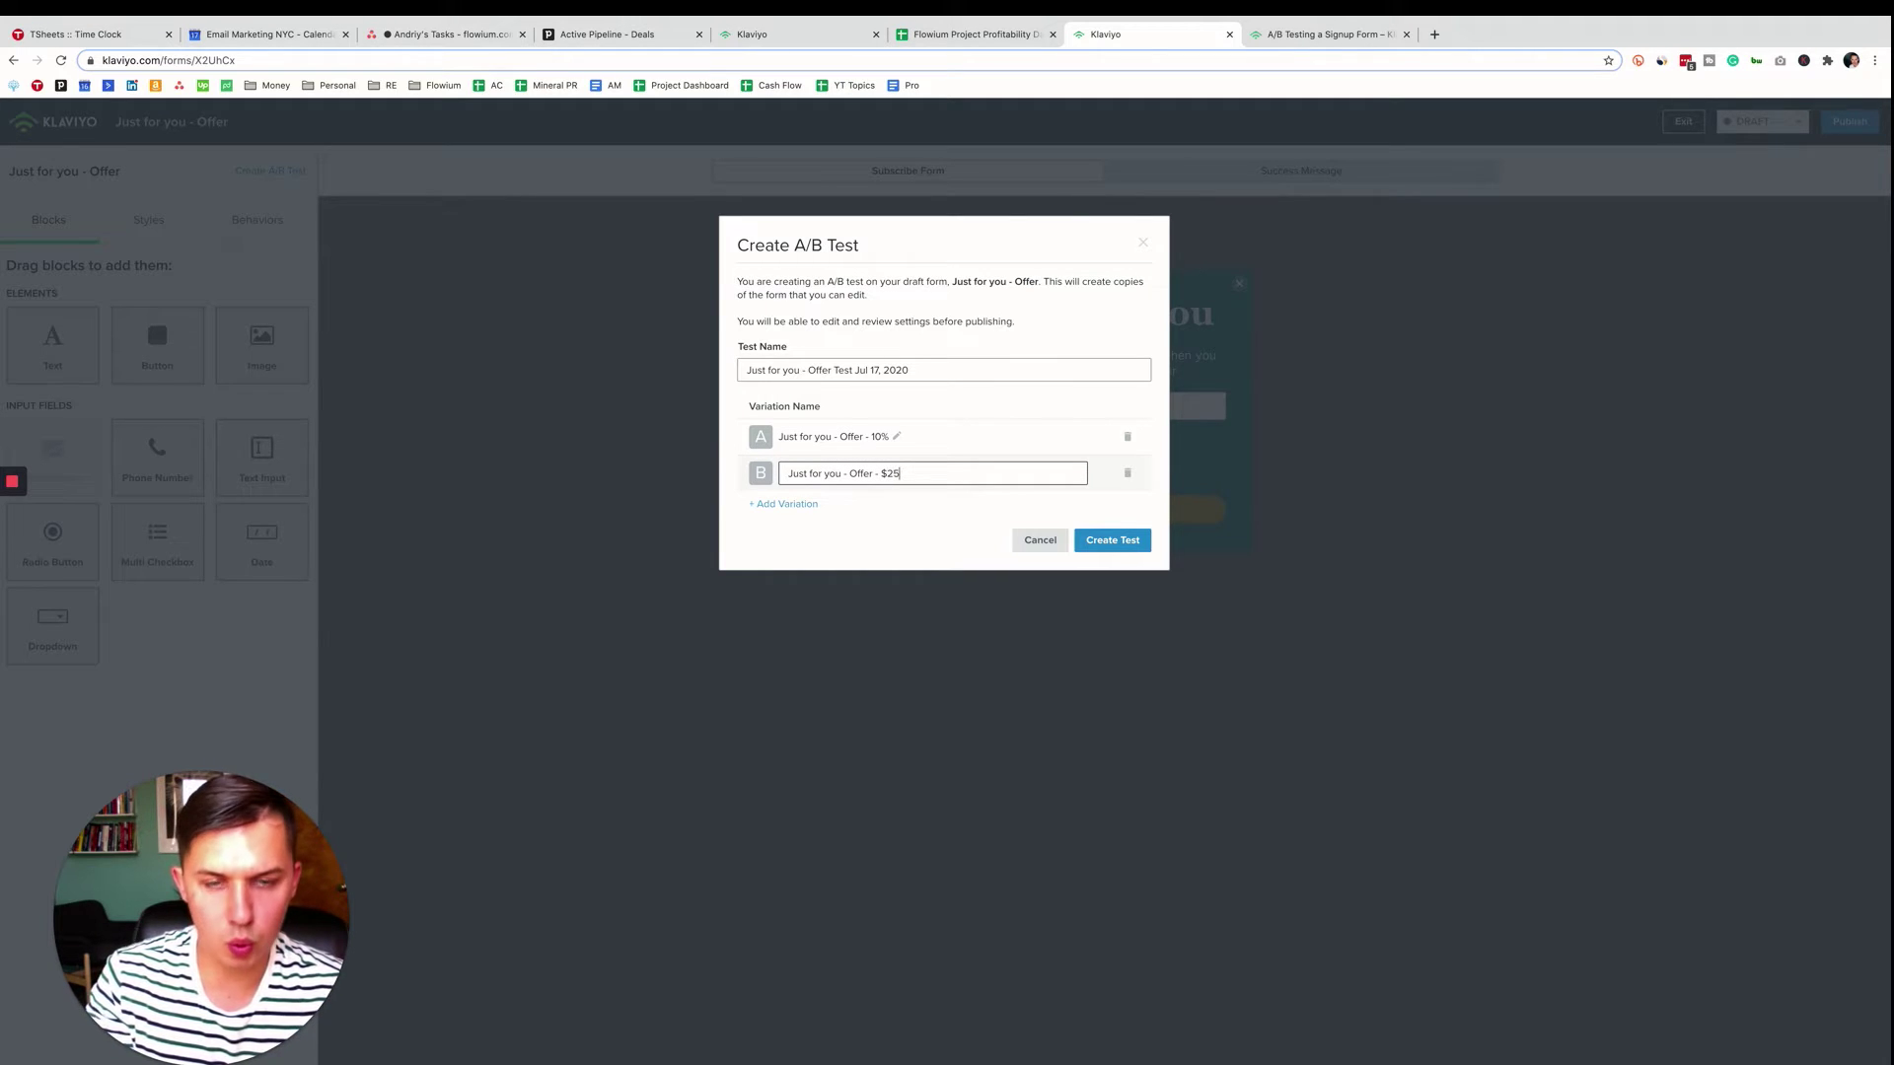
{"action": "left_click", "coordinate": [1113, 540]}
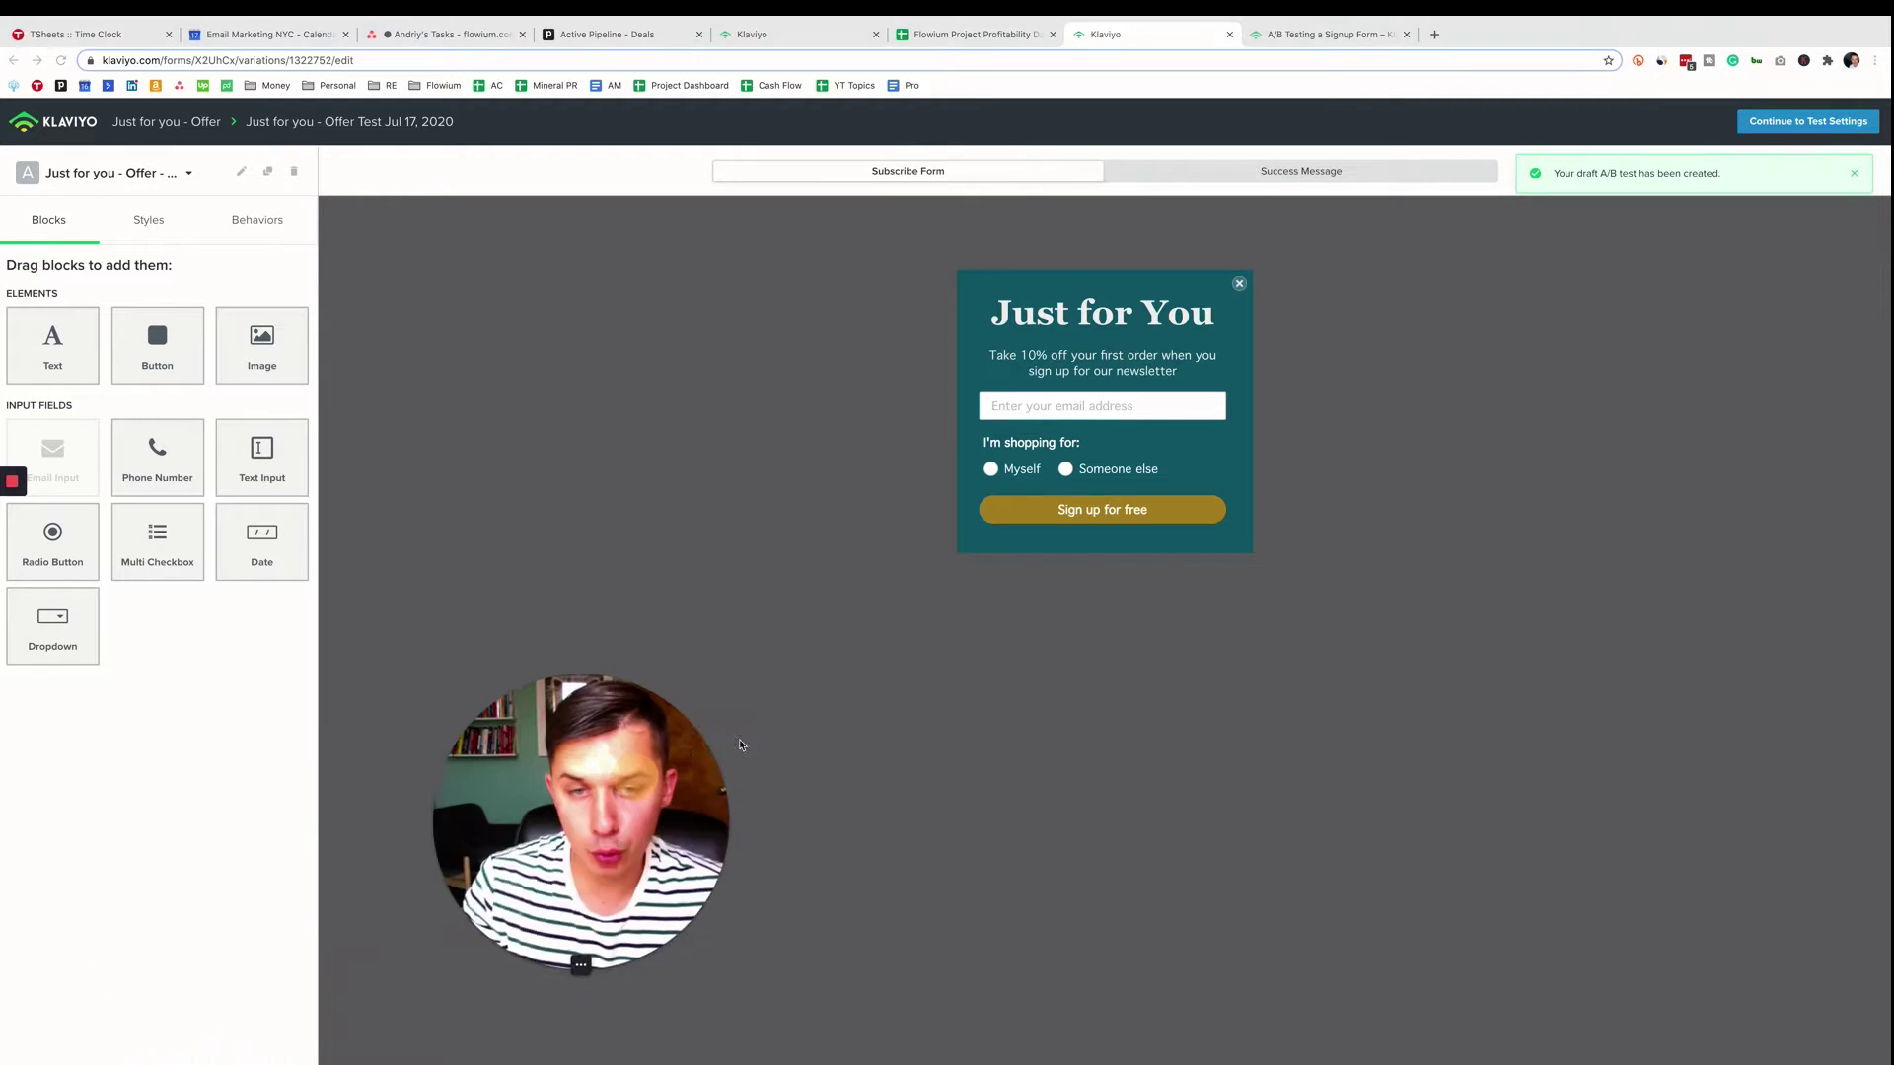
In the $25 variation, change the popup offer text from 10% to $25
{"action": "left_click", "coordinate": [191, 173]}
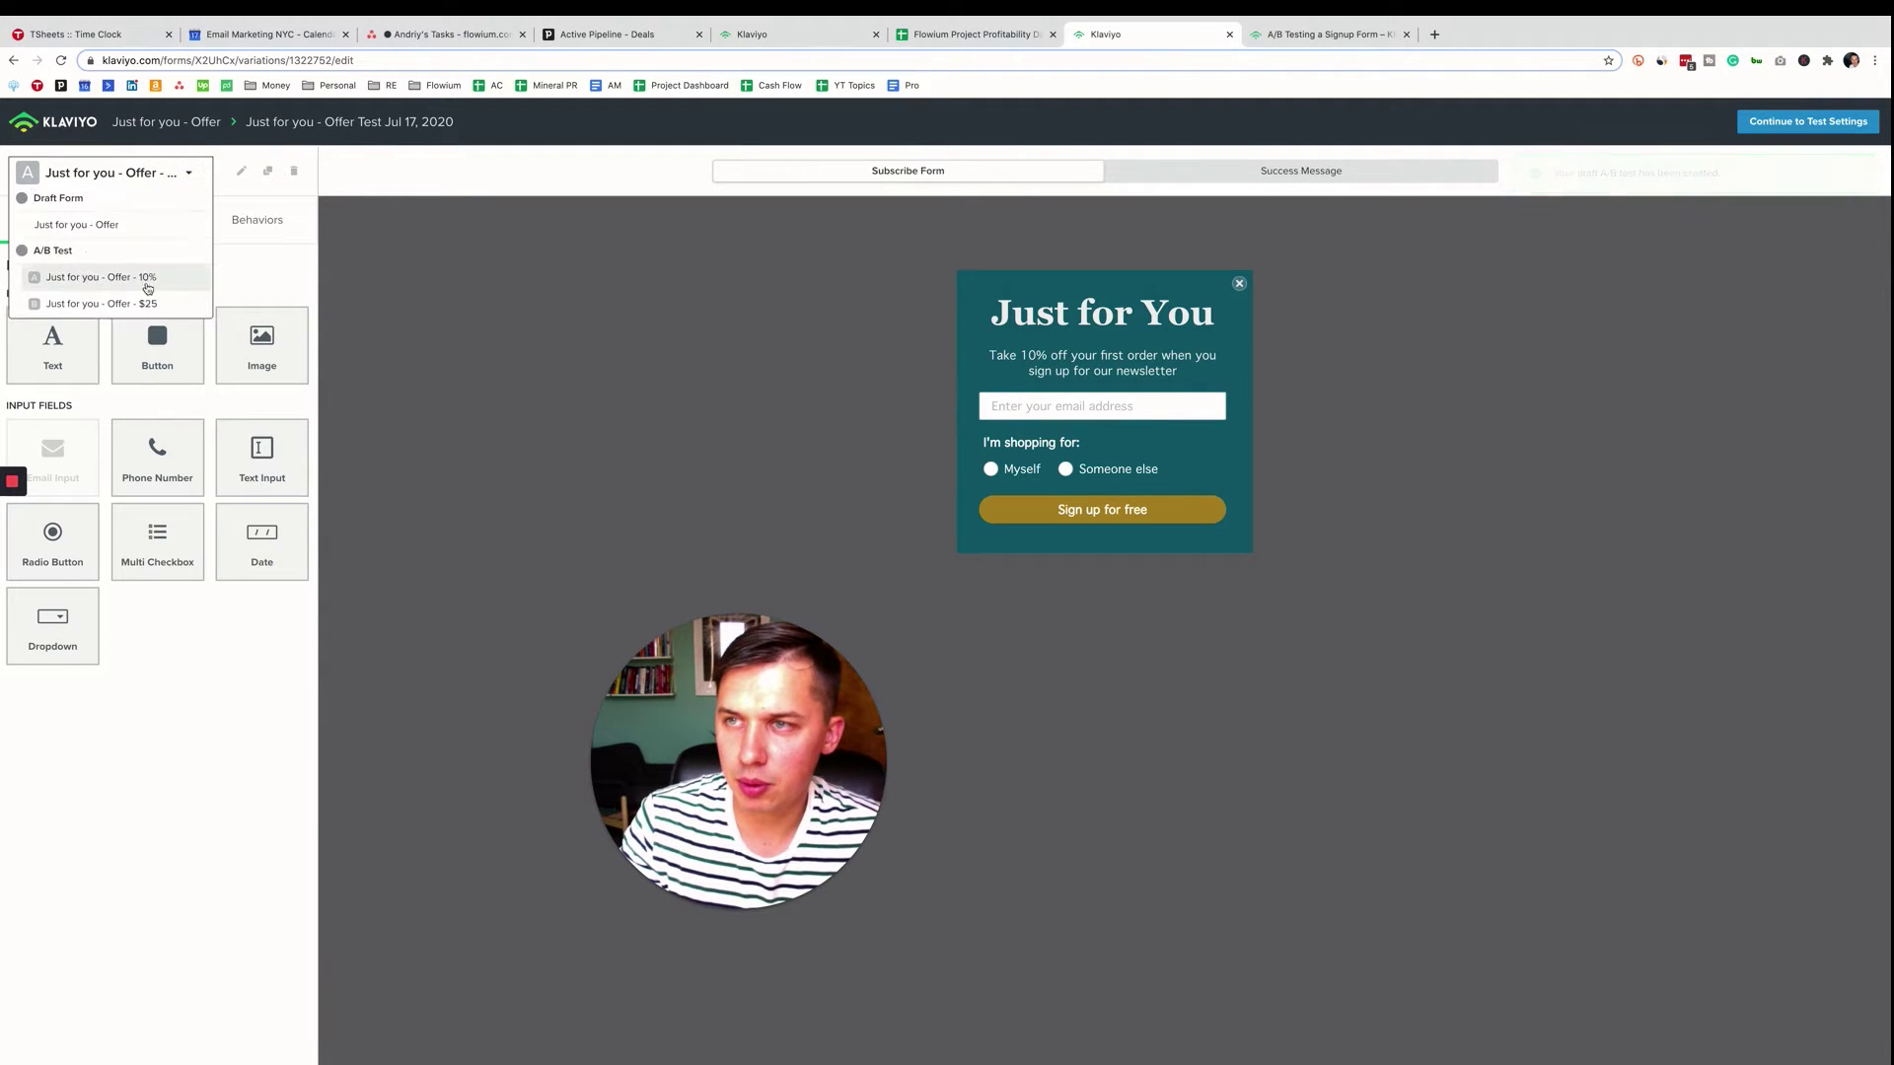
{"action": "left_click", "coordinate": [89, 278]}
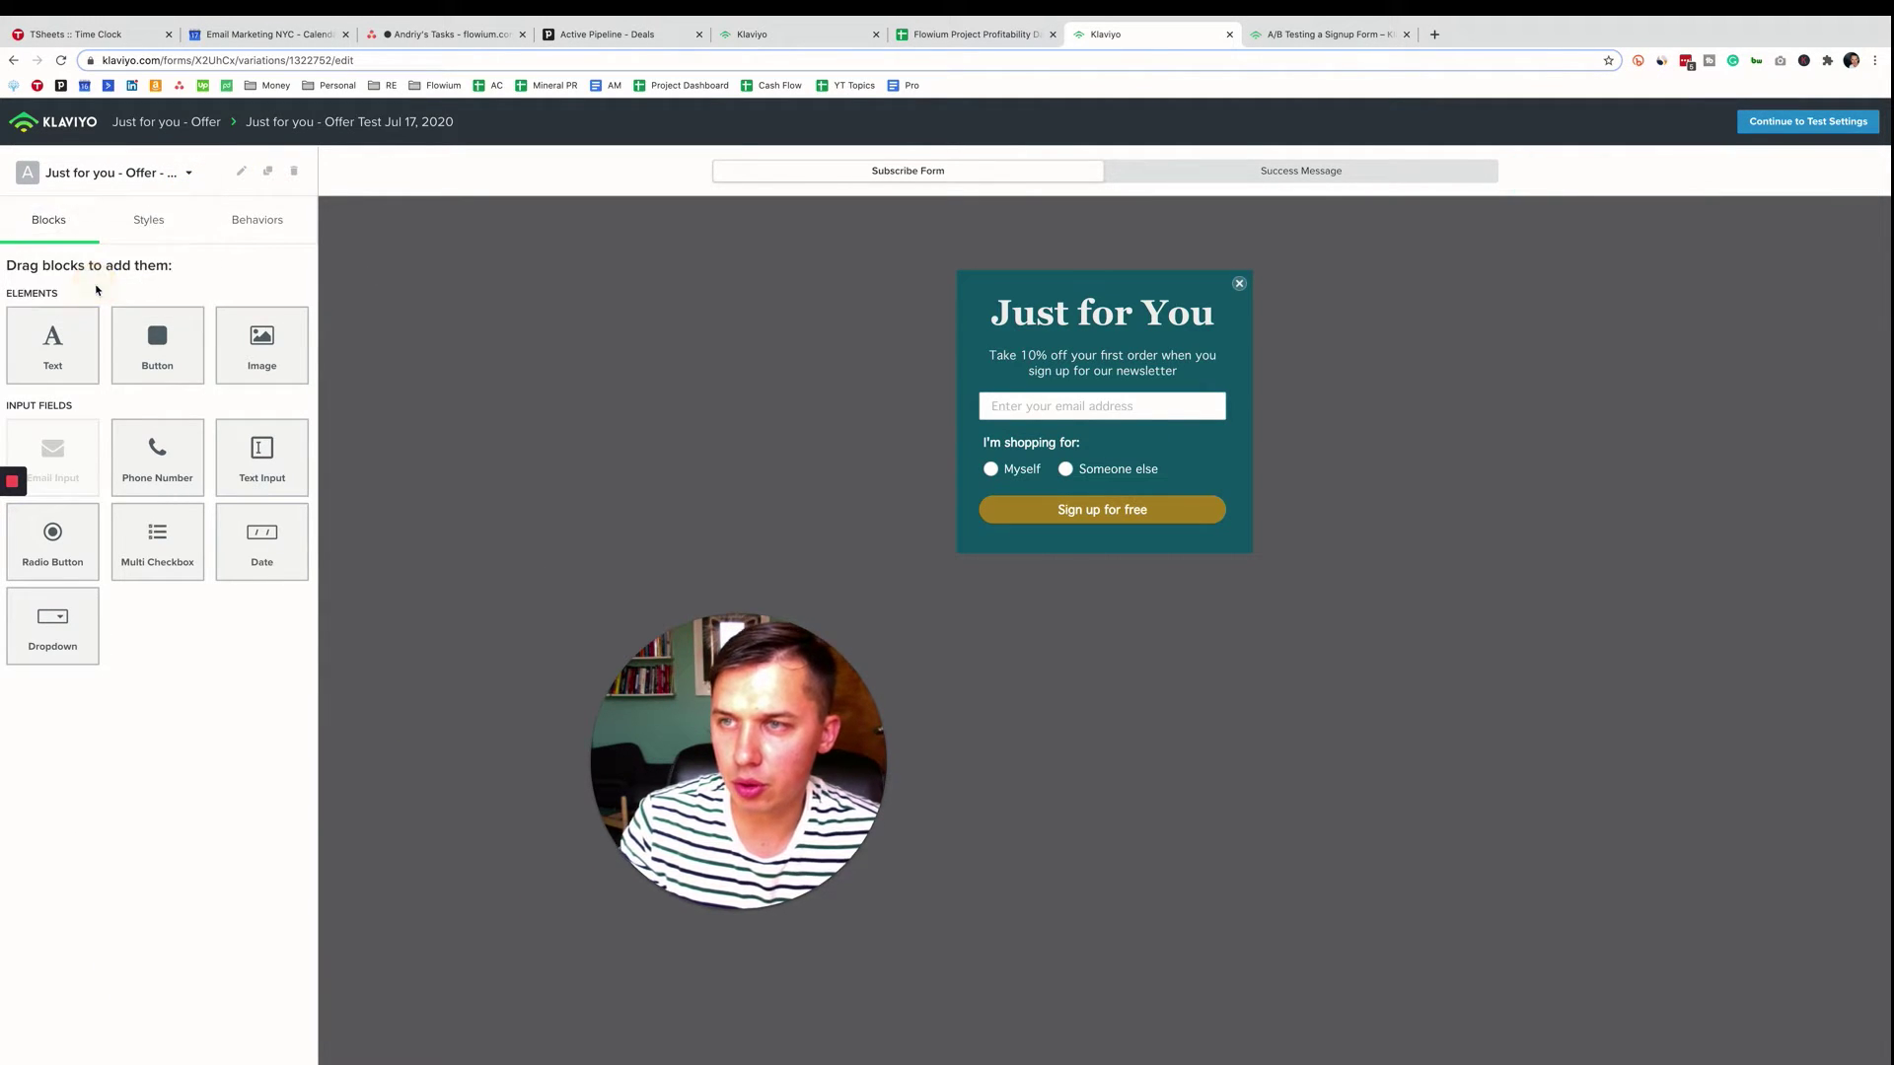
{"action": "left_click", "coordinate": [187, 173]}
{"action": "left_click", "coordinate": [162, 302]}
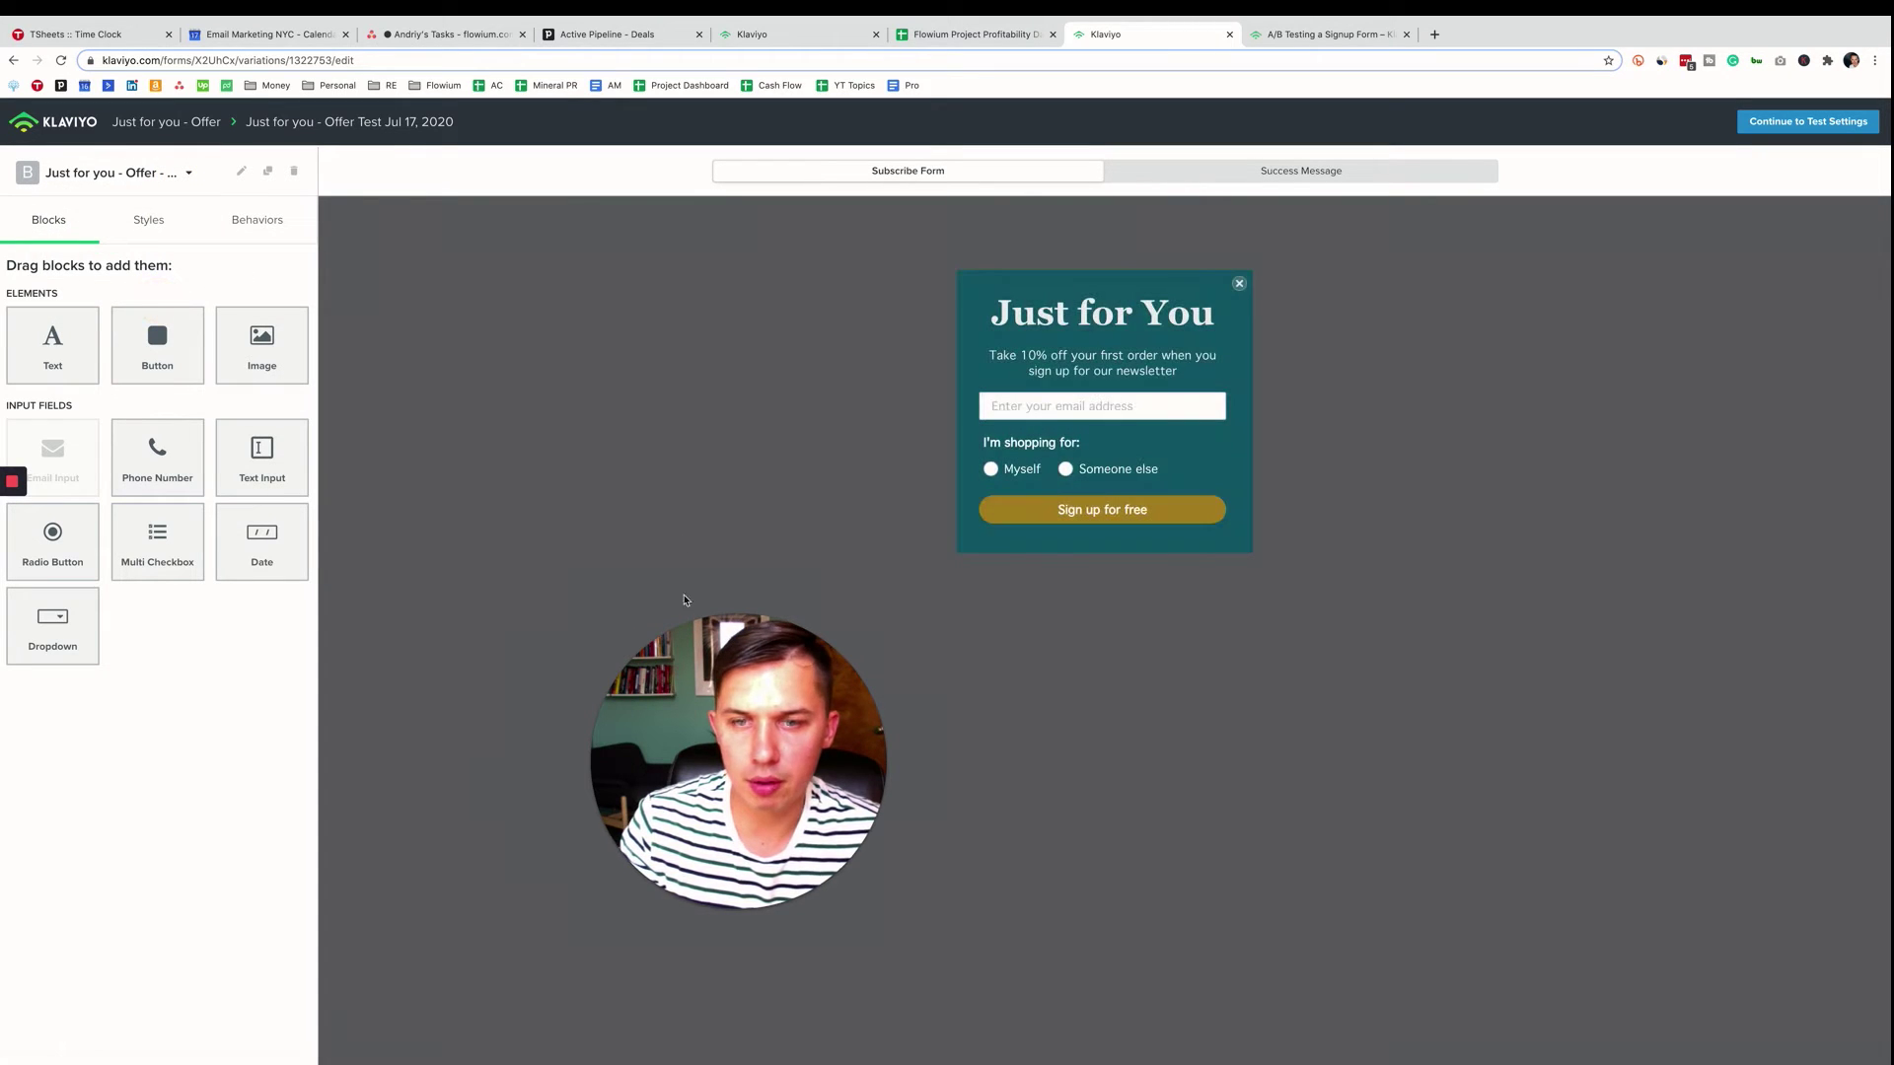
{"action": "left_click", "coordinate": [1071, 351]}
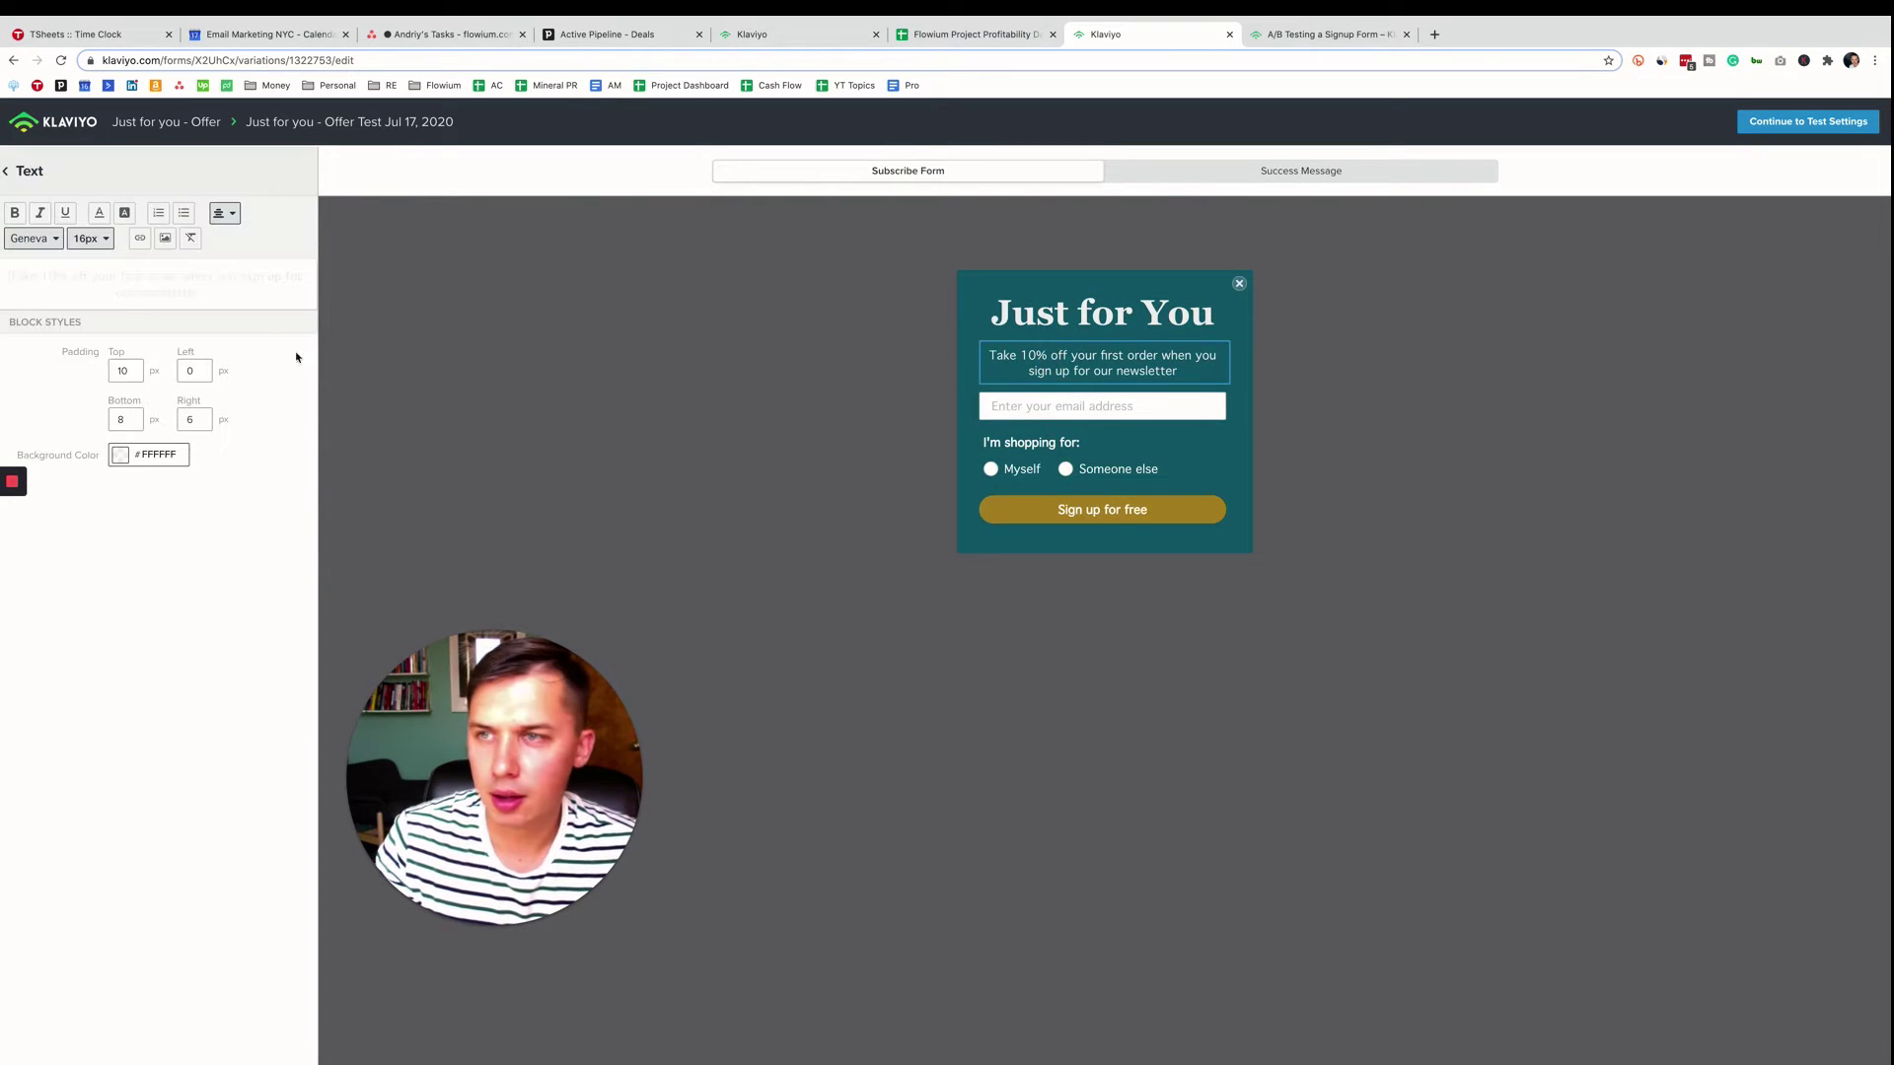
{"action": "left_click_drag", "start_coordinate": [70, 277], "coordinate": [41, 277]}
{"action": "key", "text": "BackSpace"}
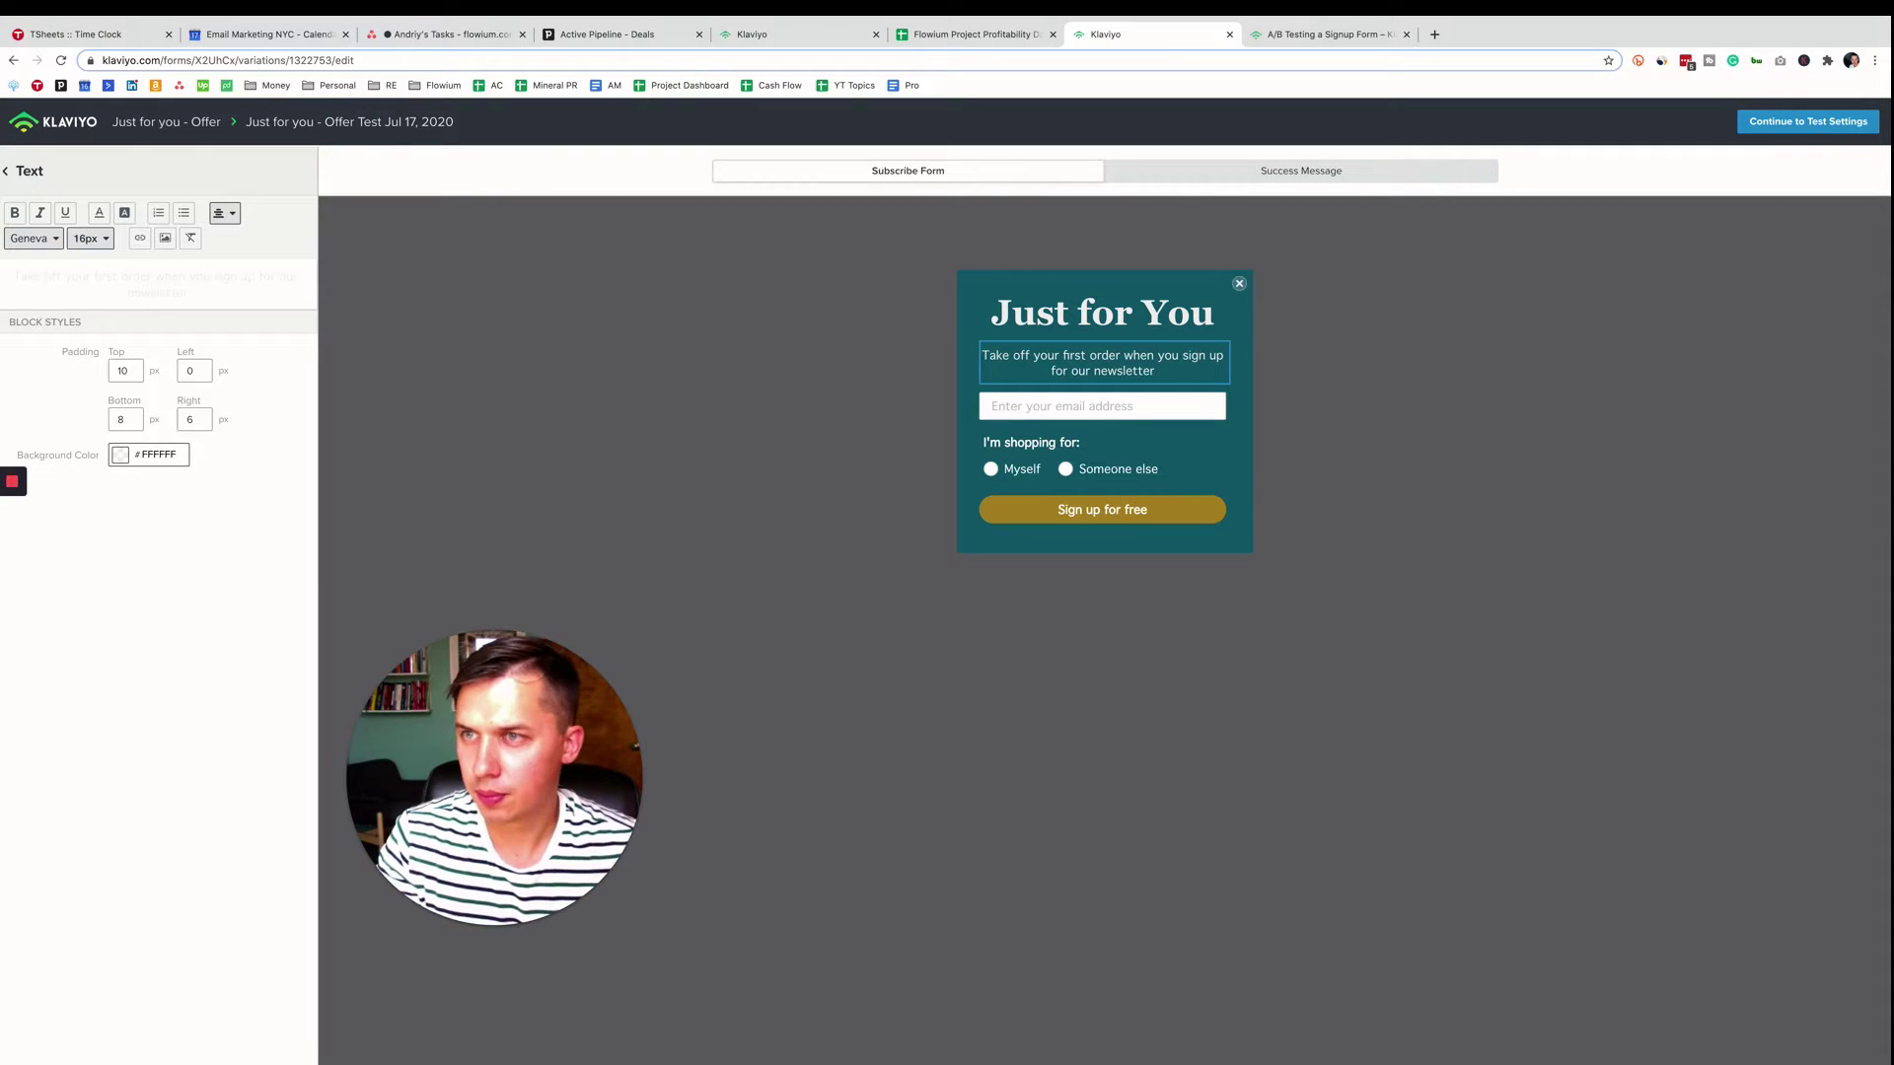
{"action": "type", "text": "$25"}
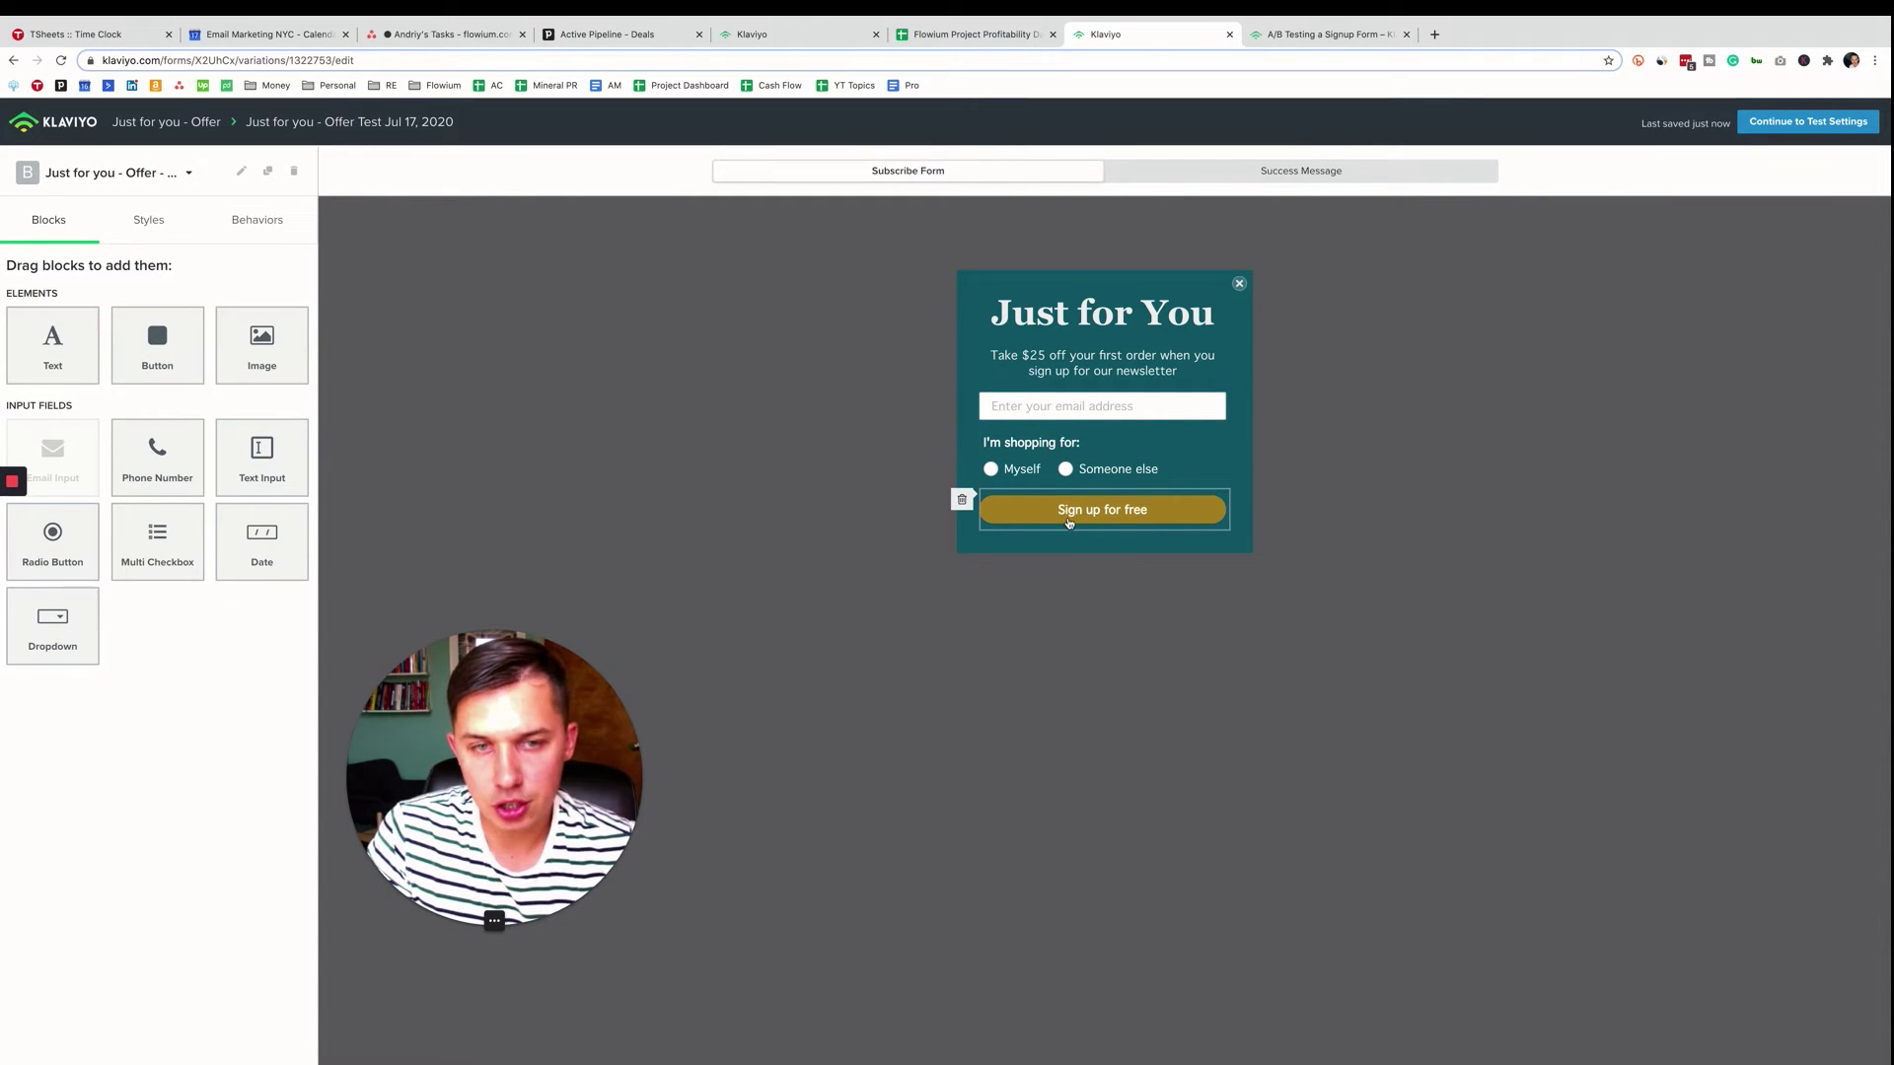
{"action": "left_click", "coordinate": [1102, 509]}
{"action": "left_click_drag", "start_coordinate": [615, 727], "coordinate": [1177, 758]}
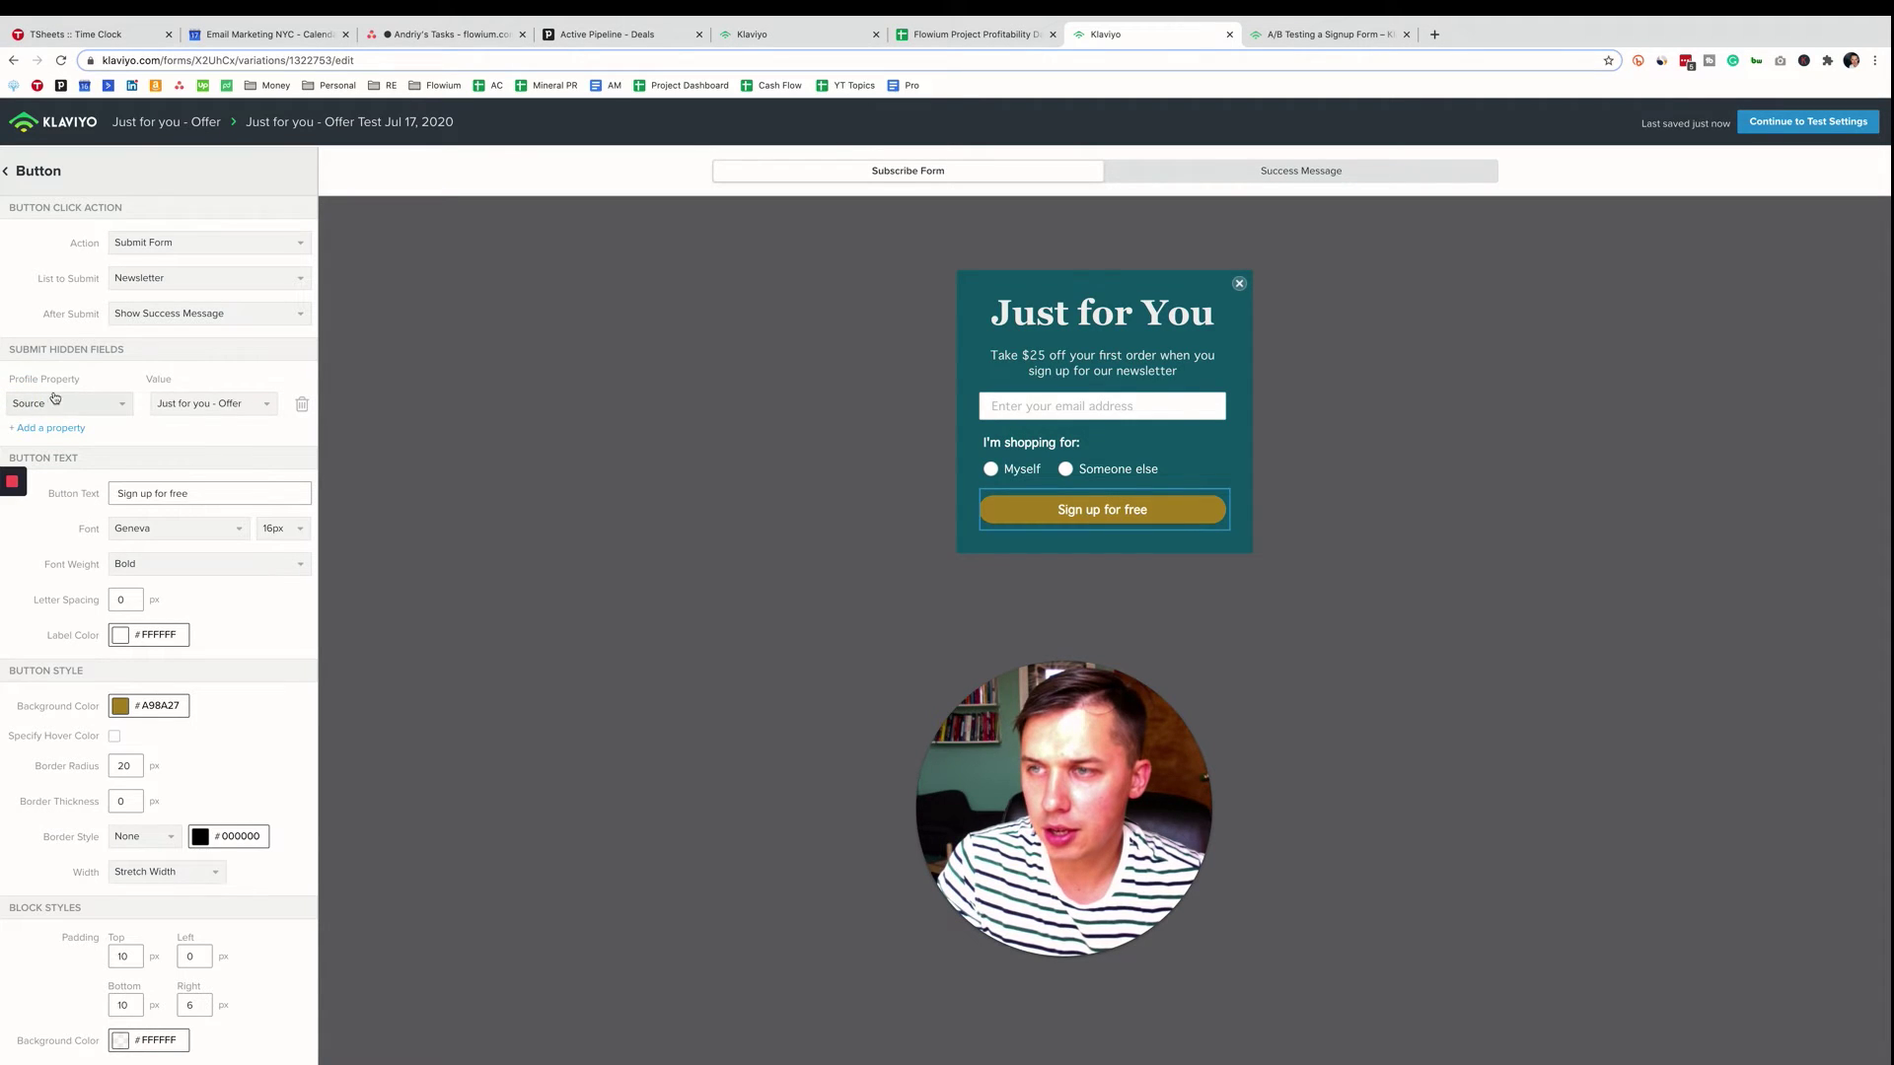
Start creating the Source value 'Just for you - offer' on the $25 variation's sign-up button
{"action": "left_click", "coordinate": [213, 405]}
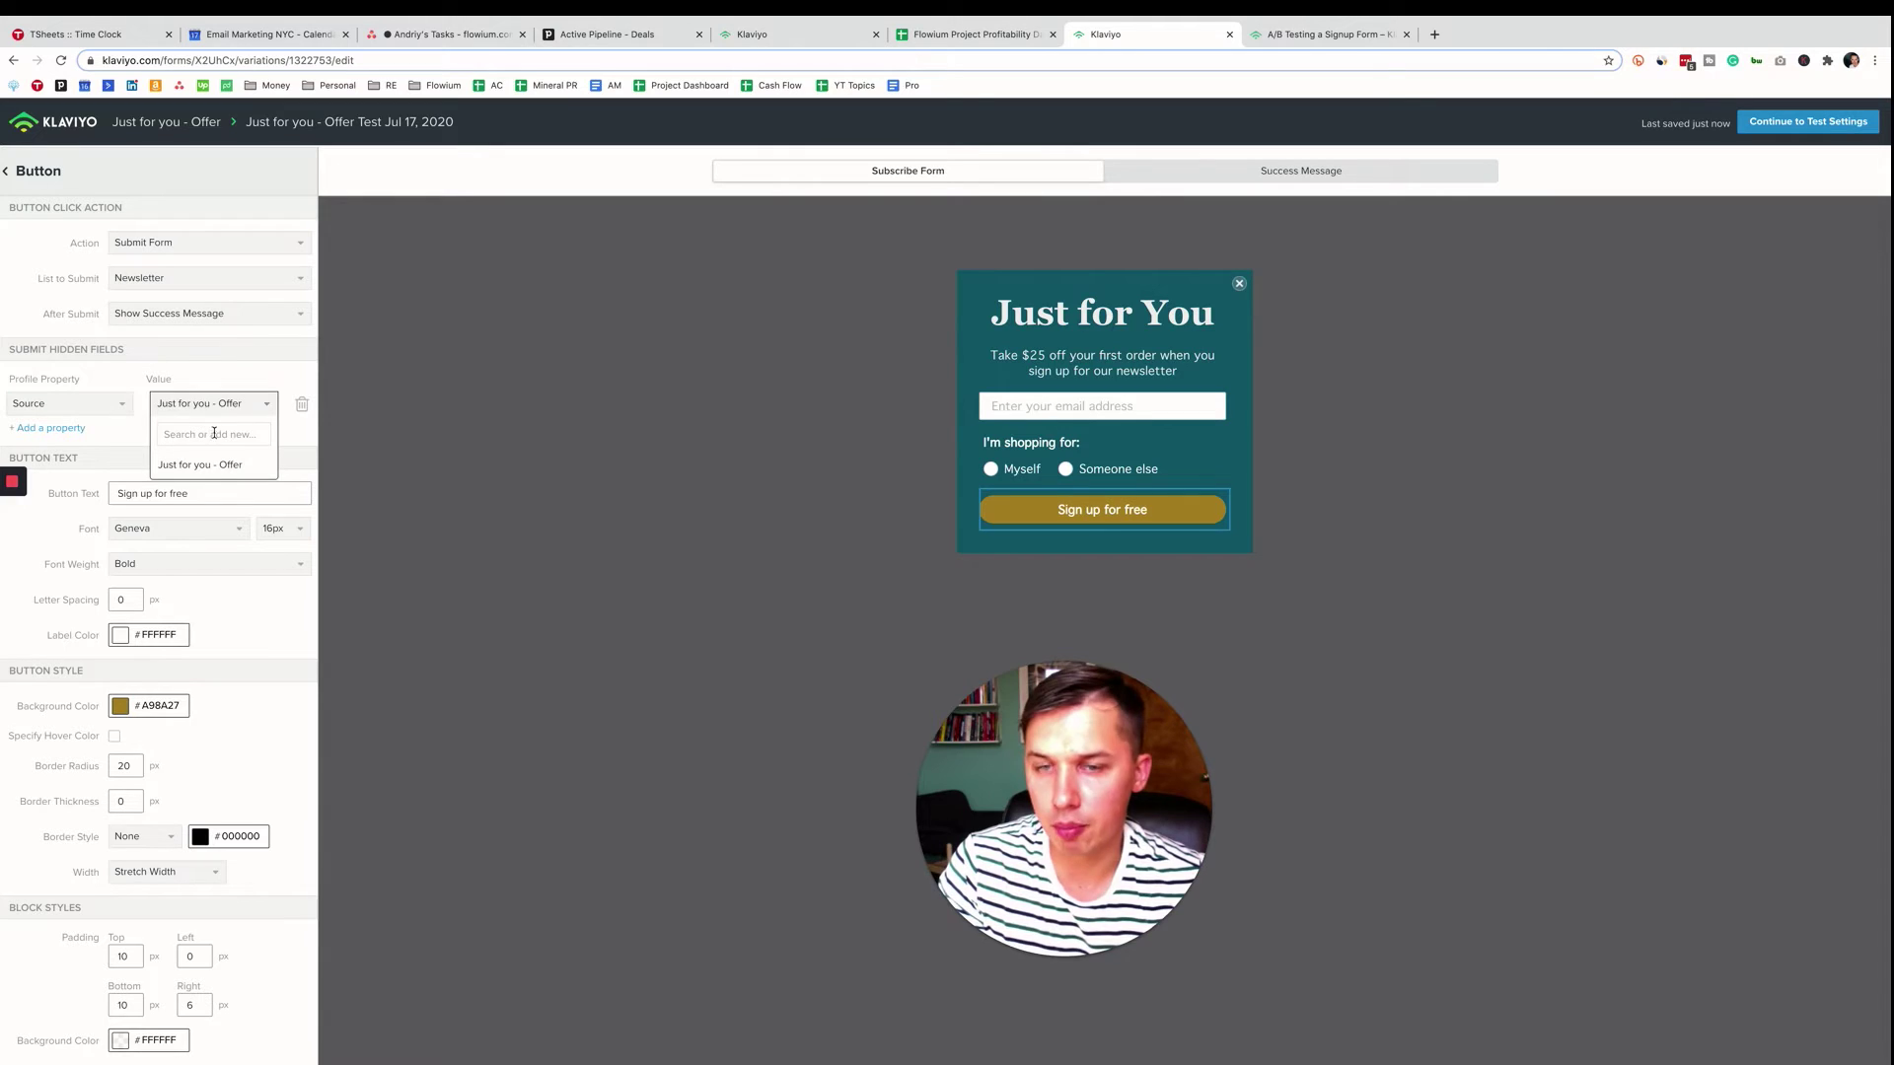
{"action": "left_click", "coordinate": [560, 335]}
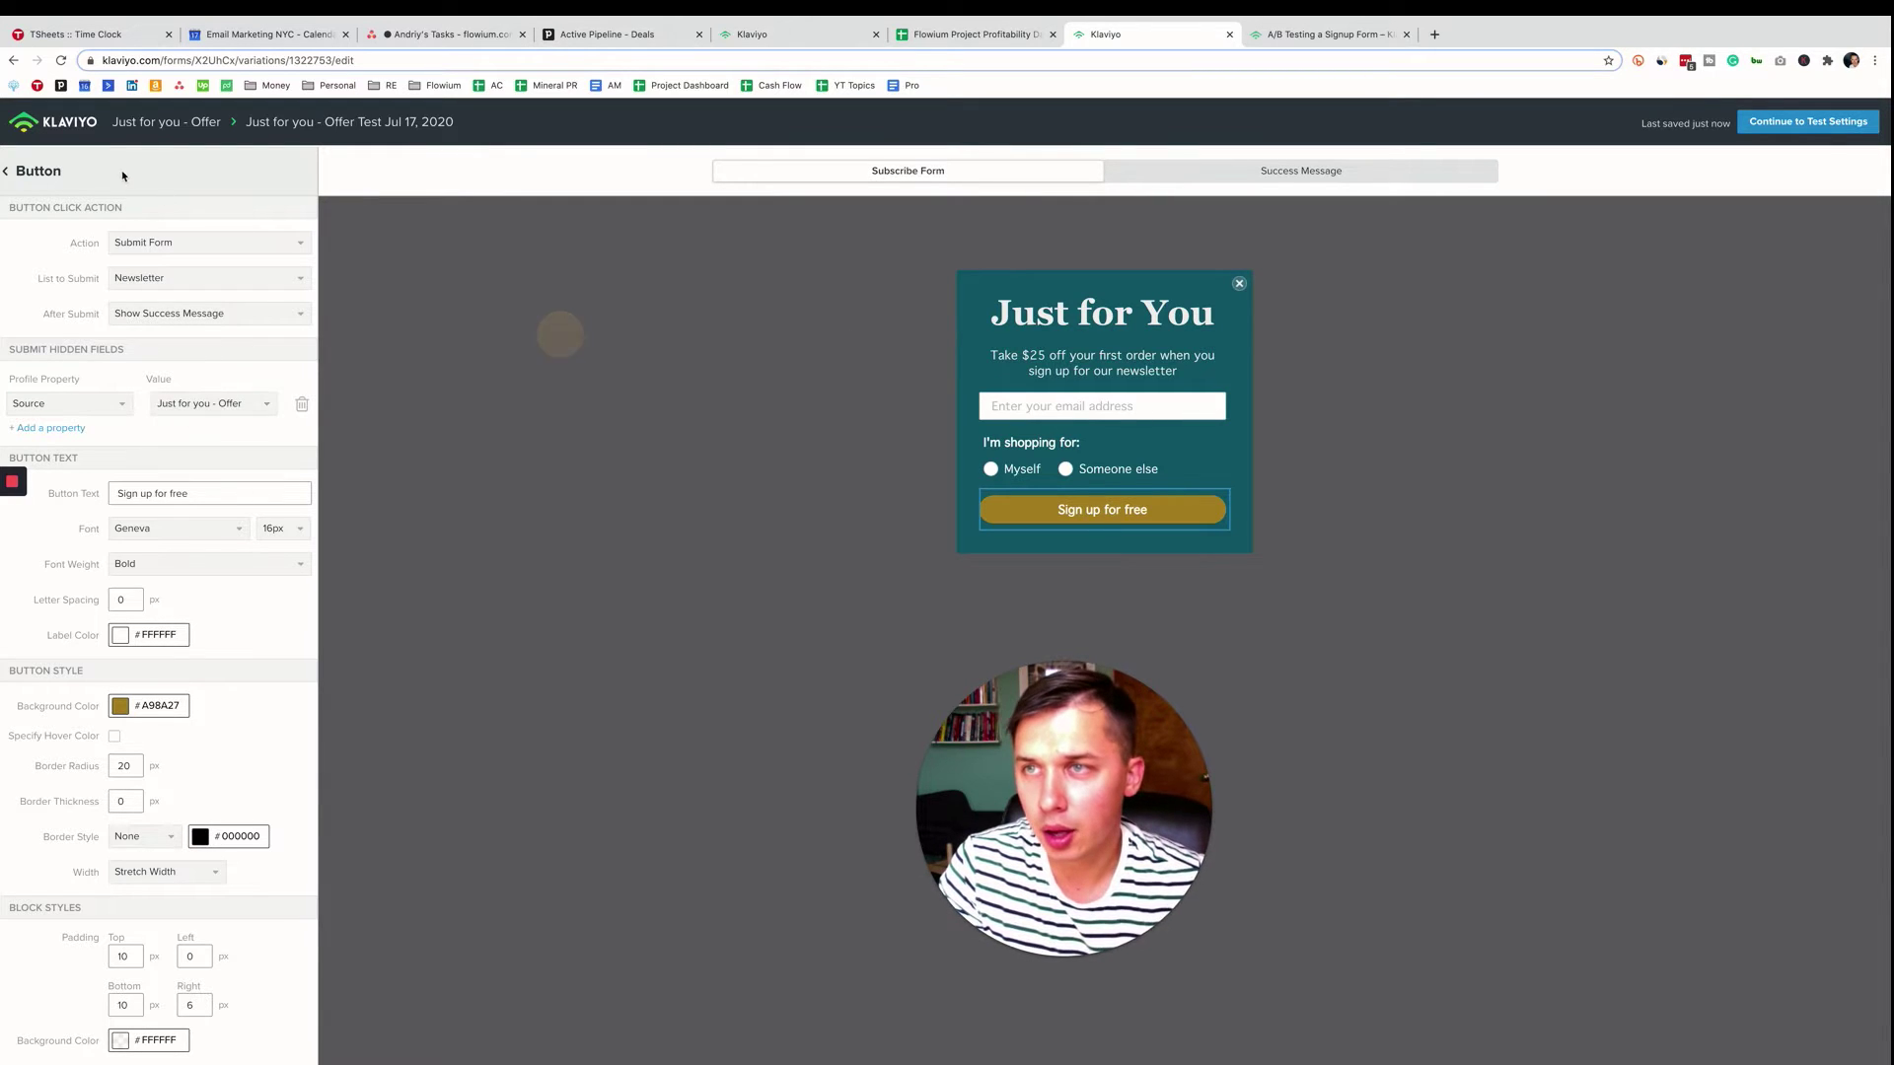
{"action": "left_click", "coordinate": [166, 121]}
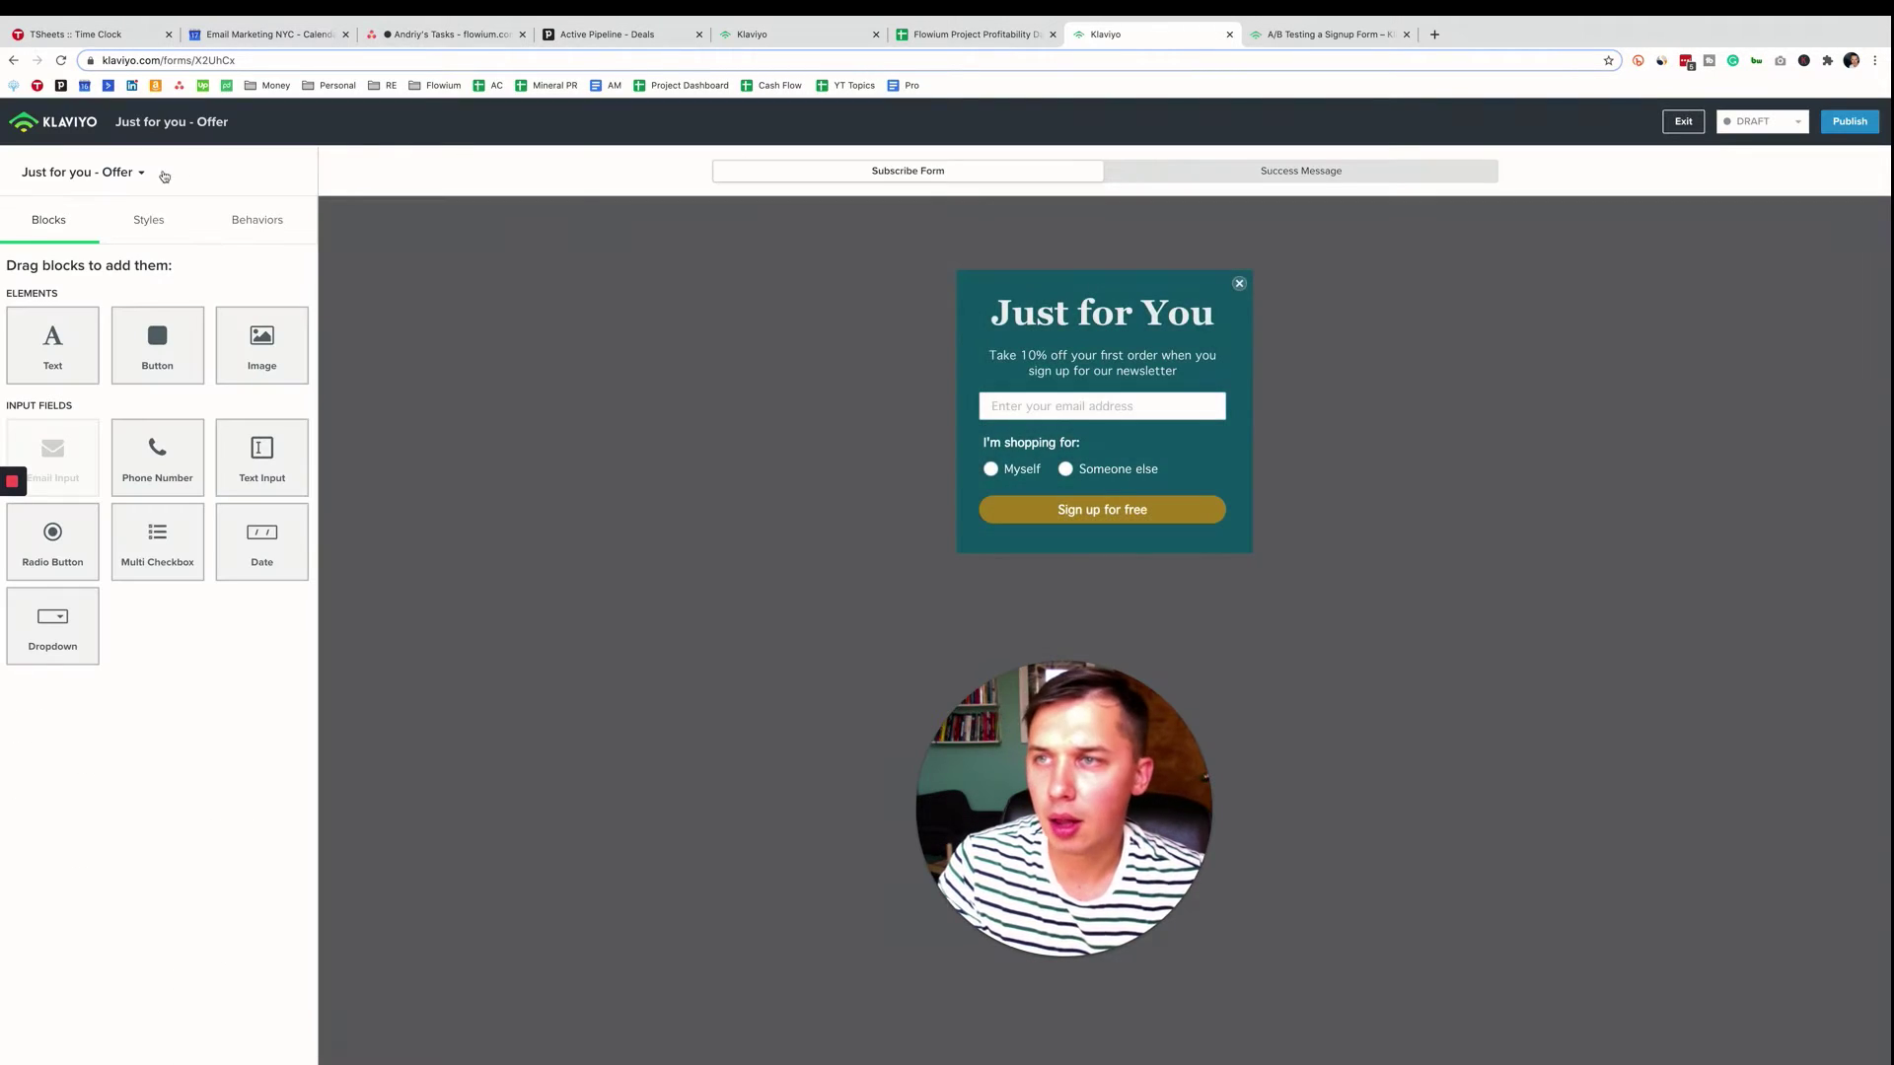
{"action": "left_click", "coordinate": [141, 175]}
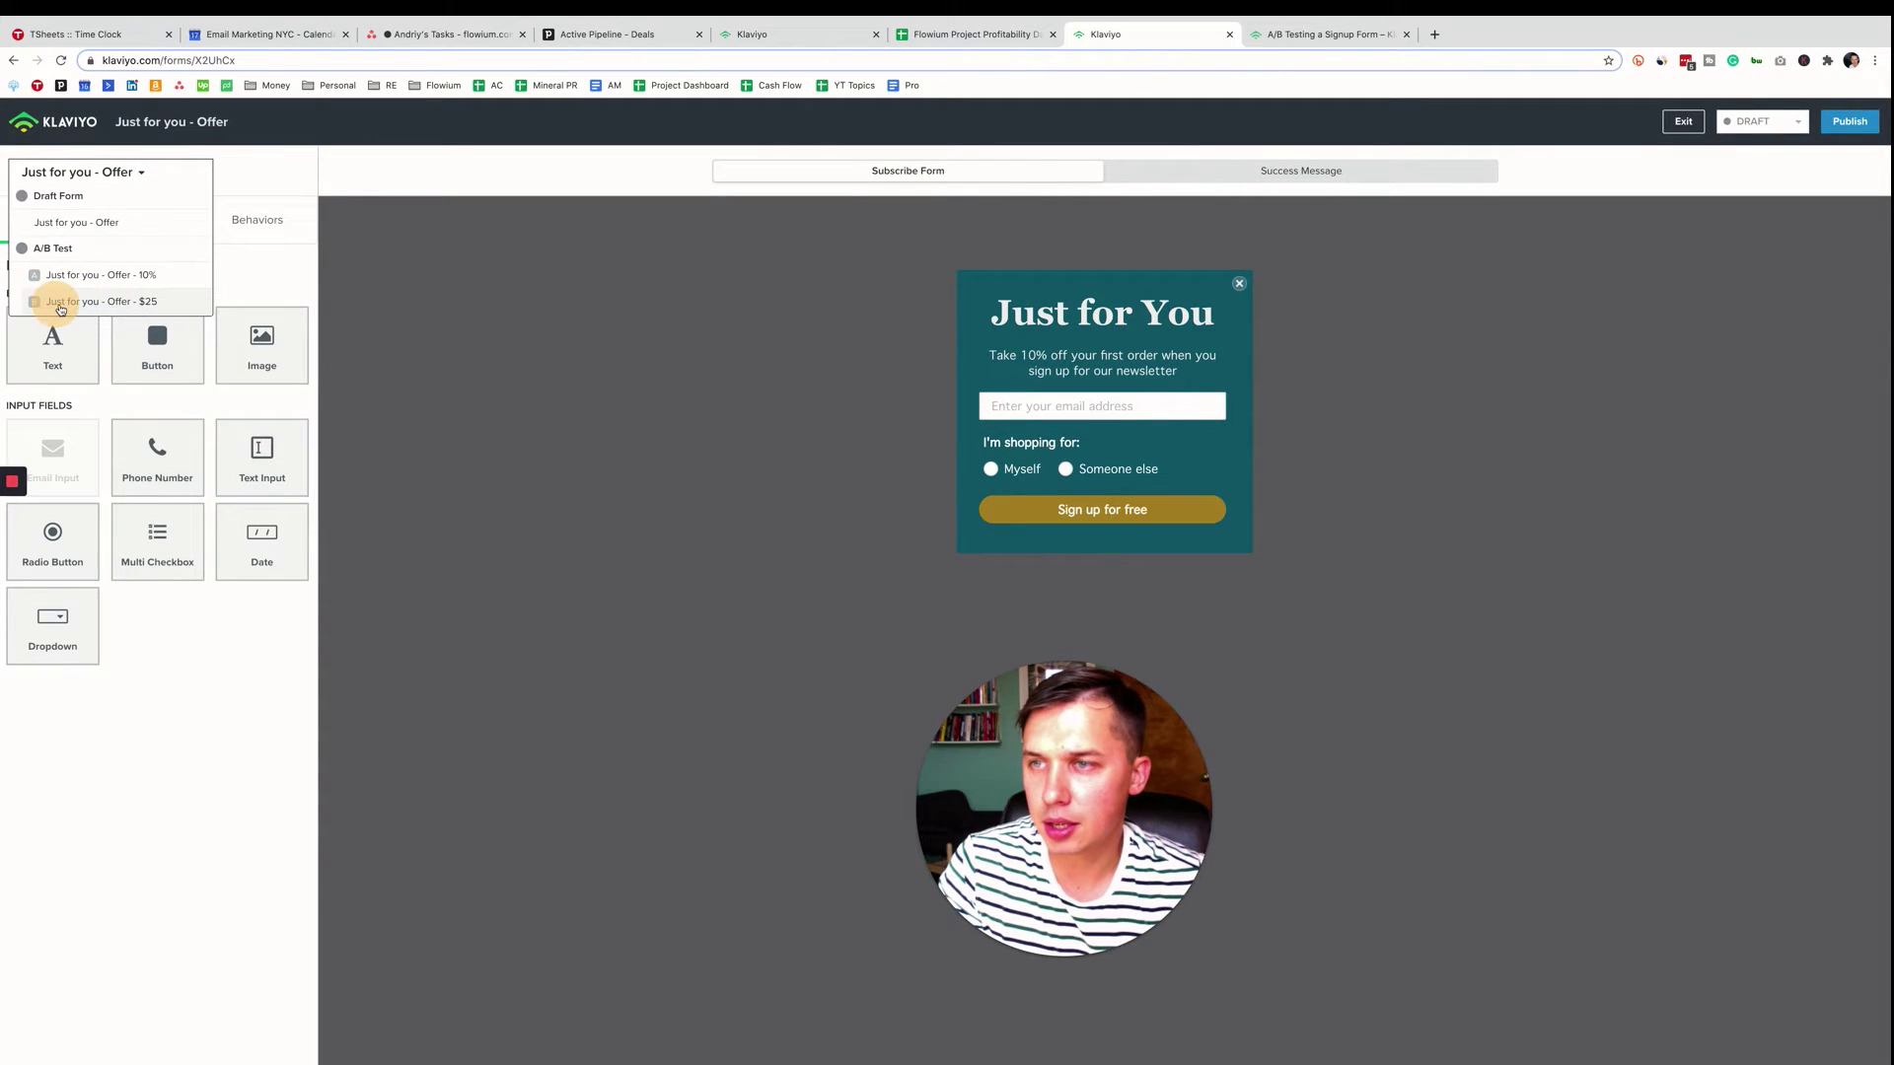
{"action": "left_click", "coordinate": [118, 301]}
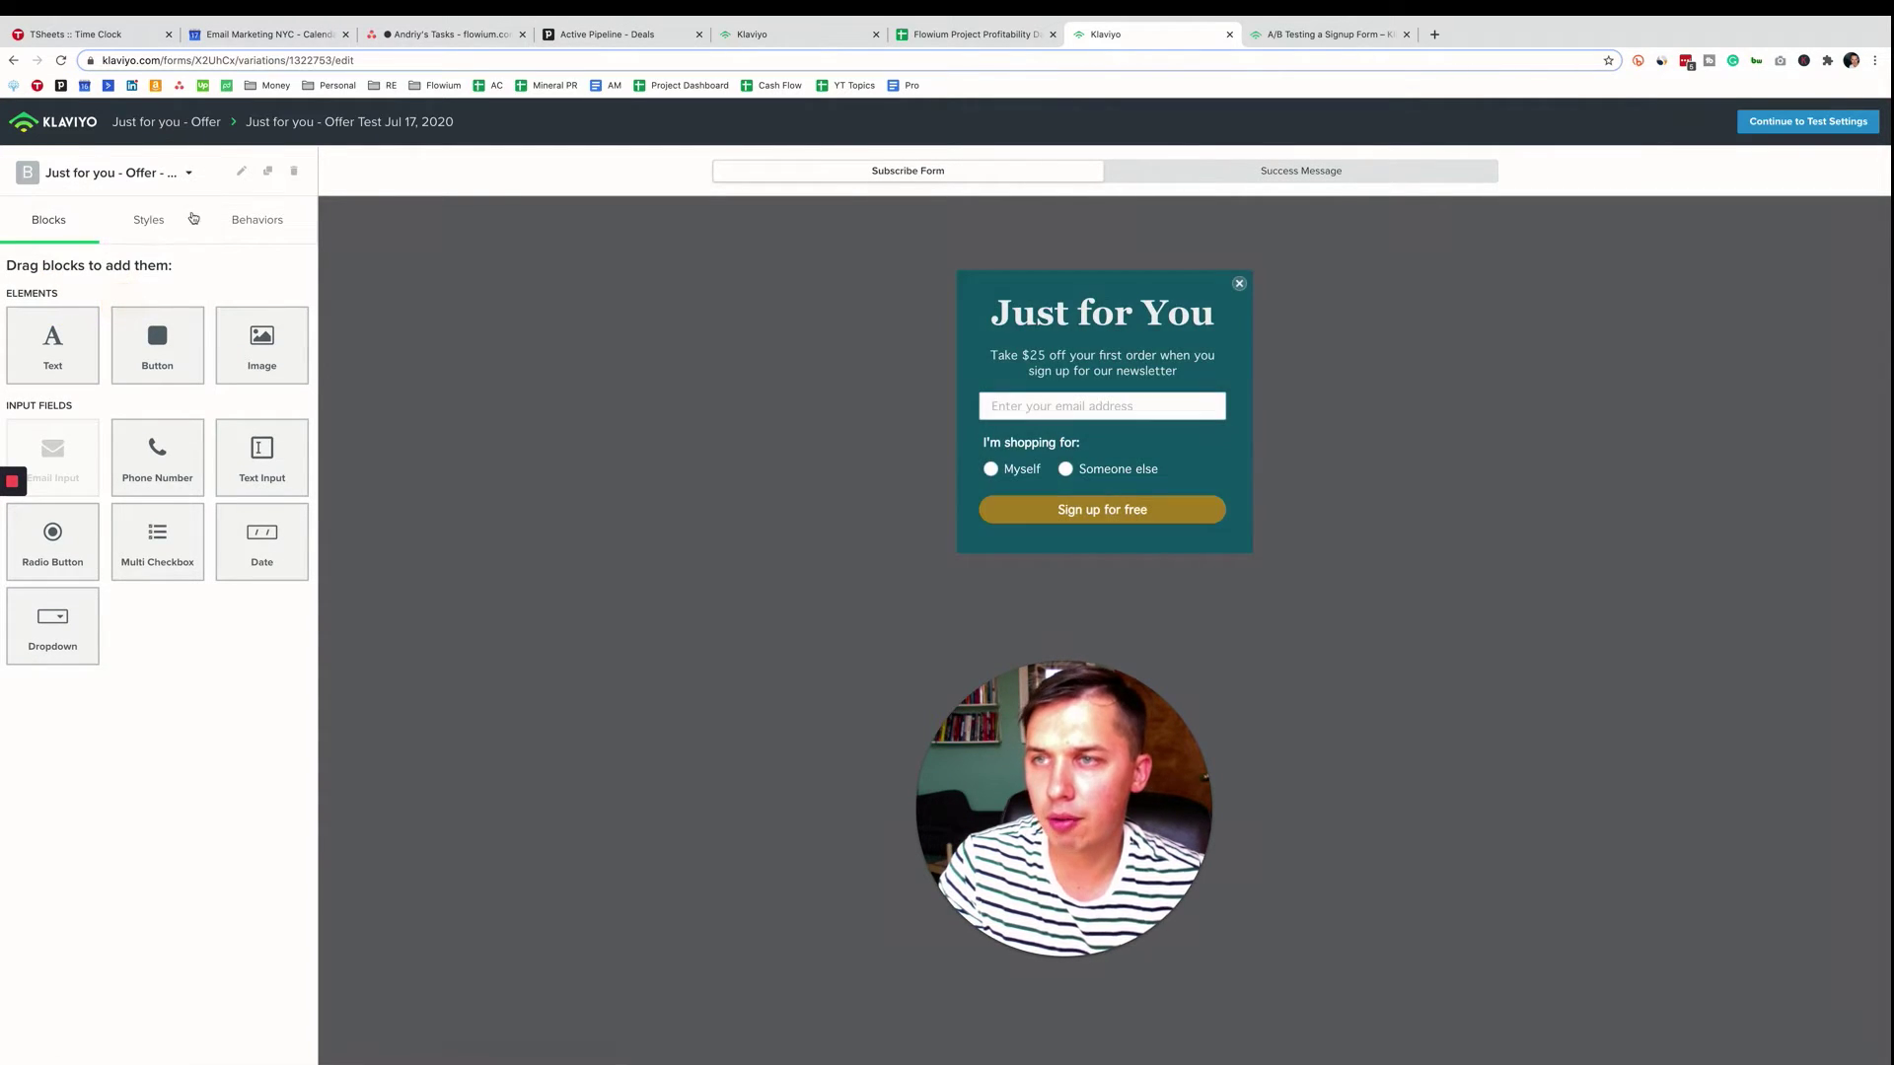
{"action": "left_click", "coordinate": [1042, 503]}
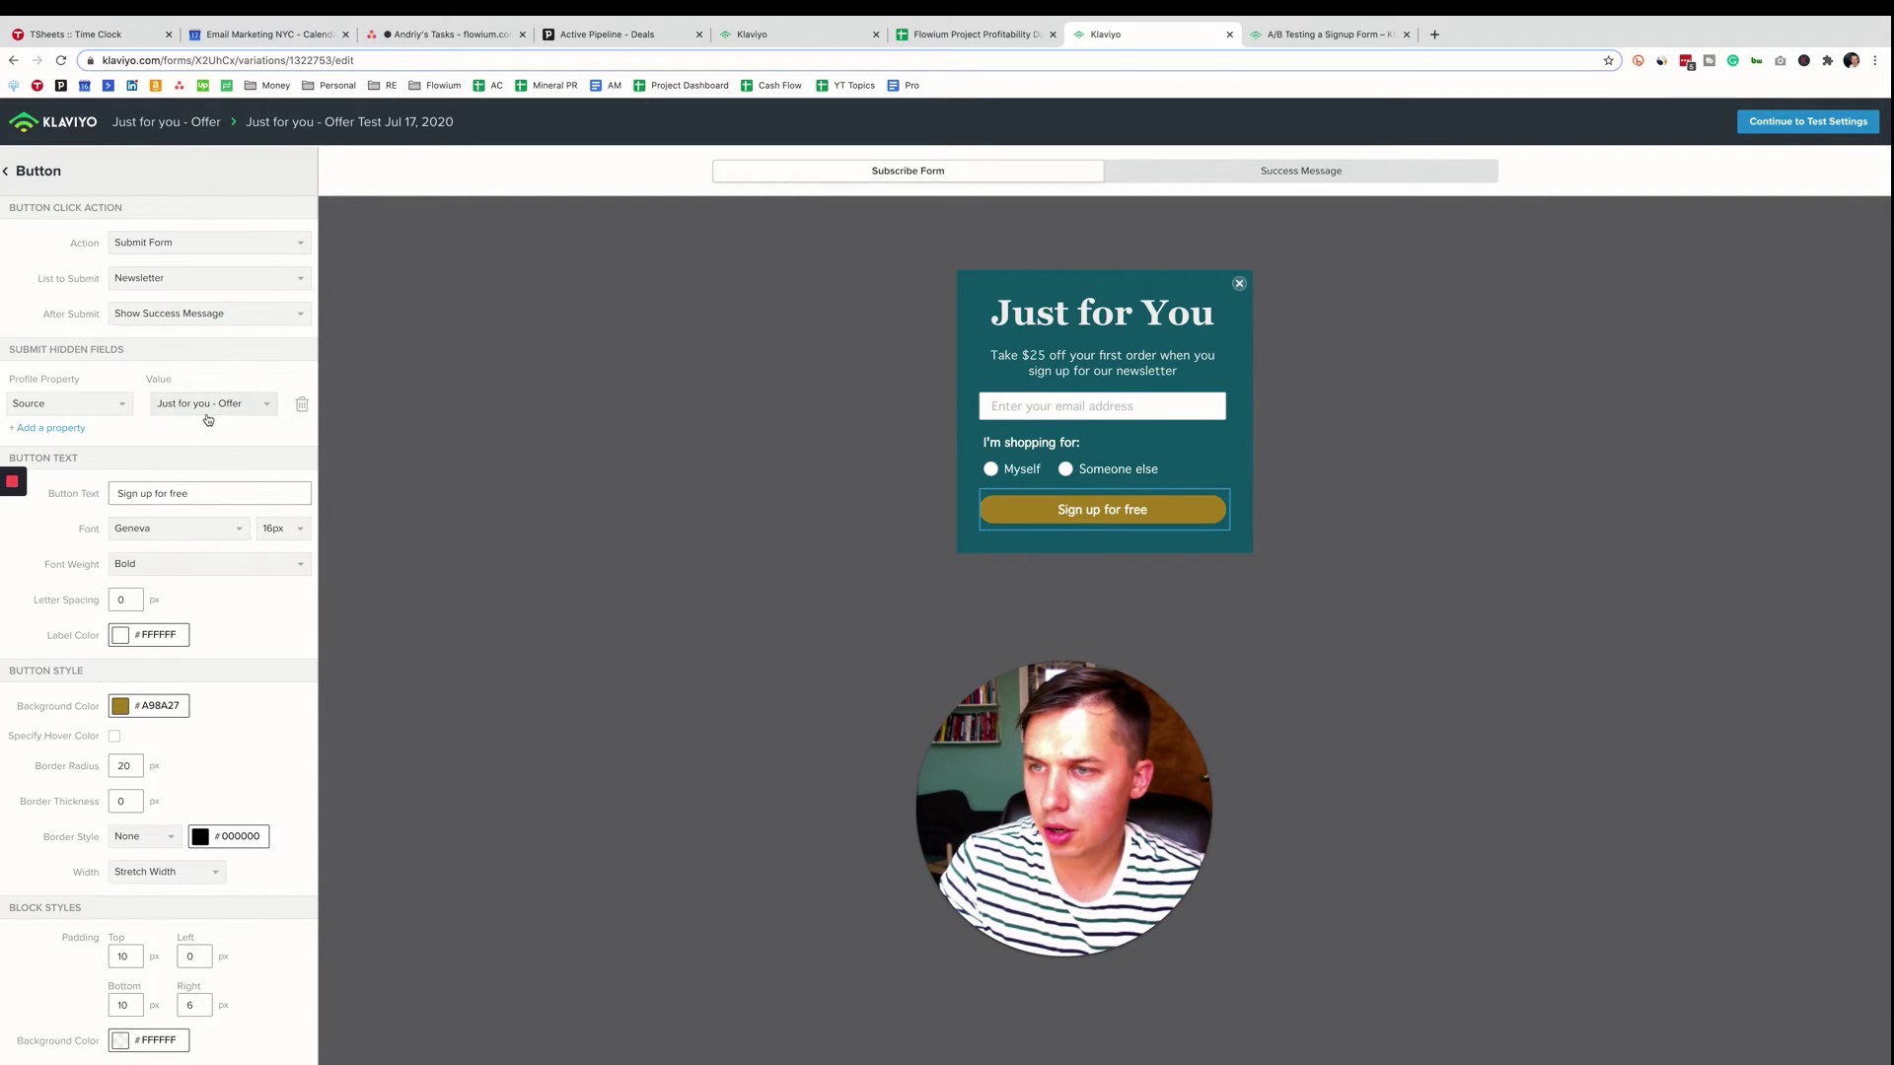
{"action": "left_click", "coordinate": [235, 406]}
{"action": "type", "text": "Just for you"}
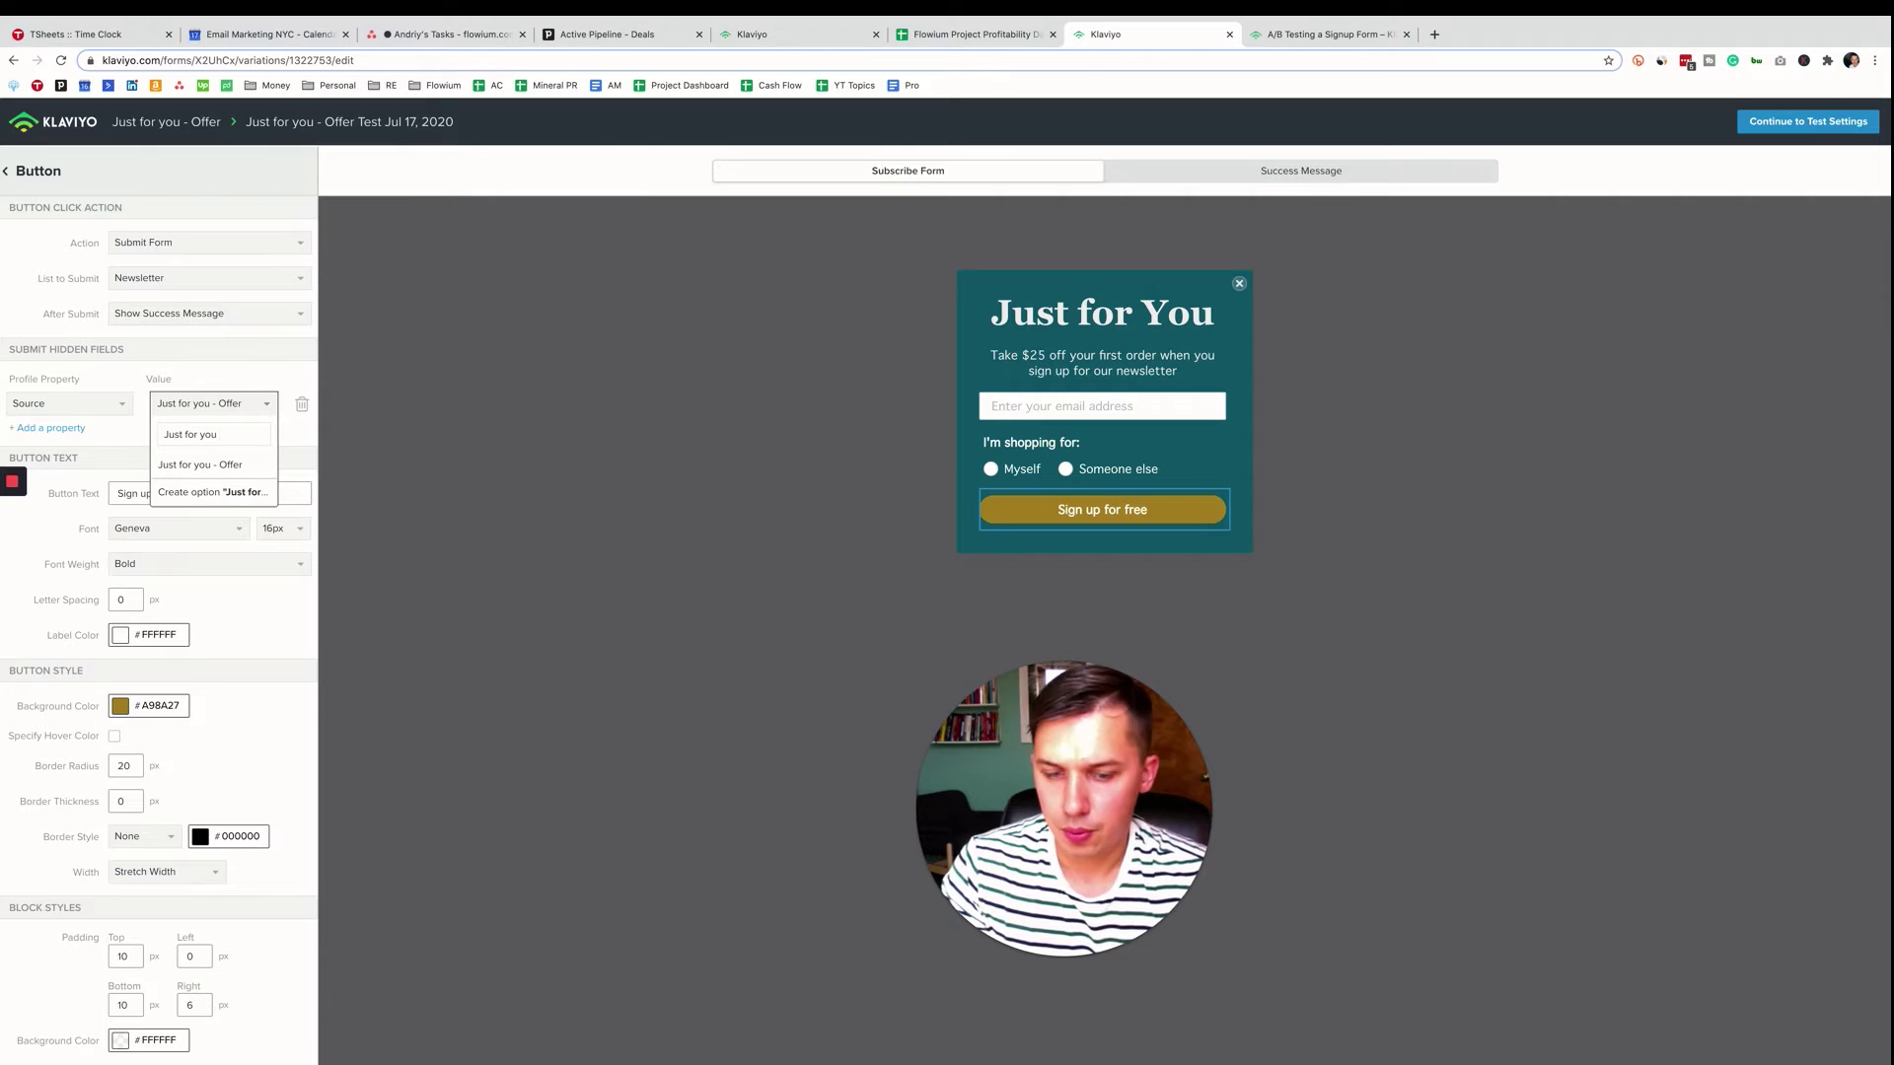
{"action": "type", "text": " - offer $25"}
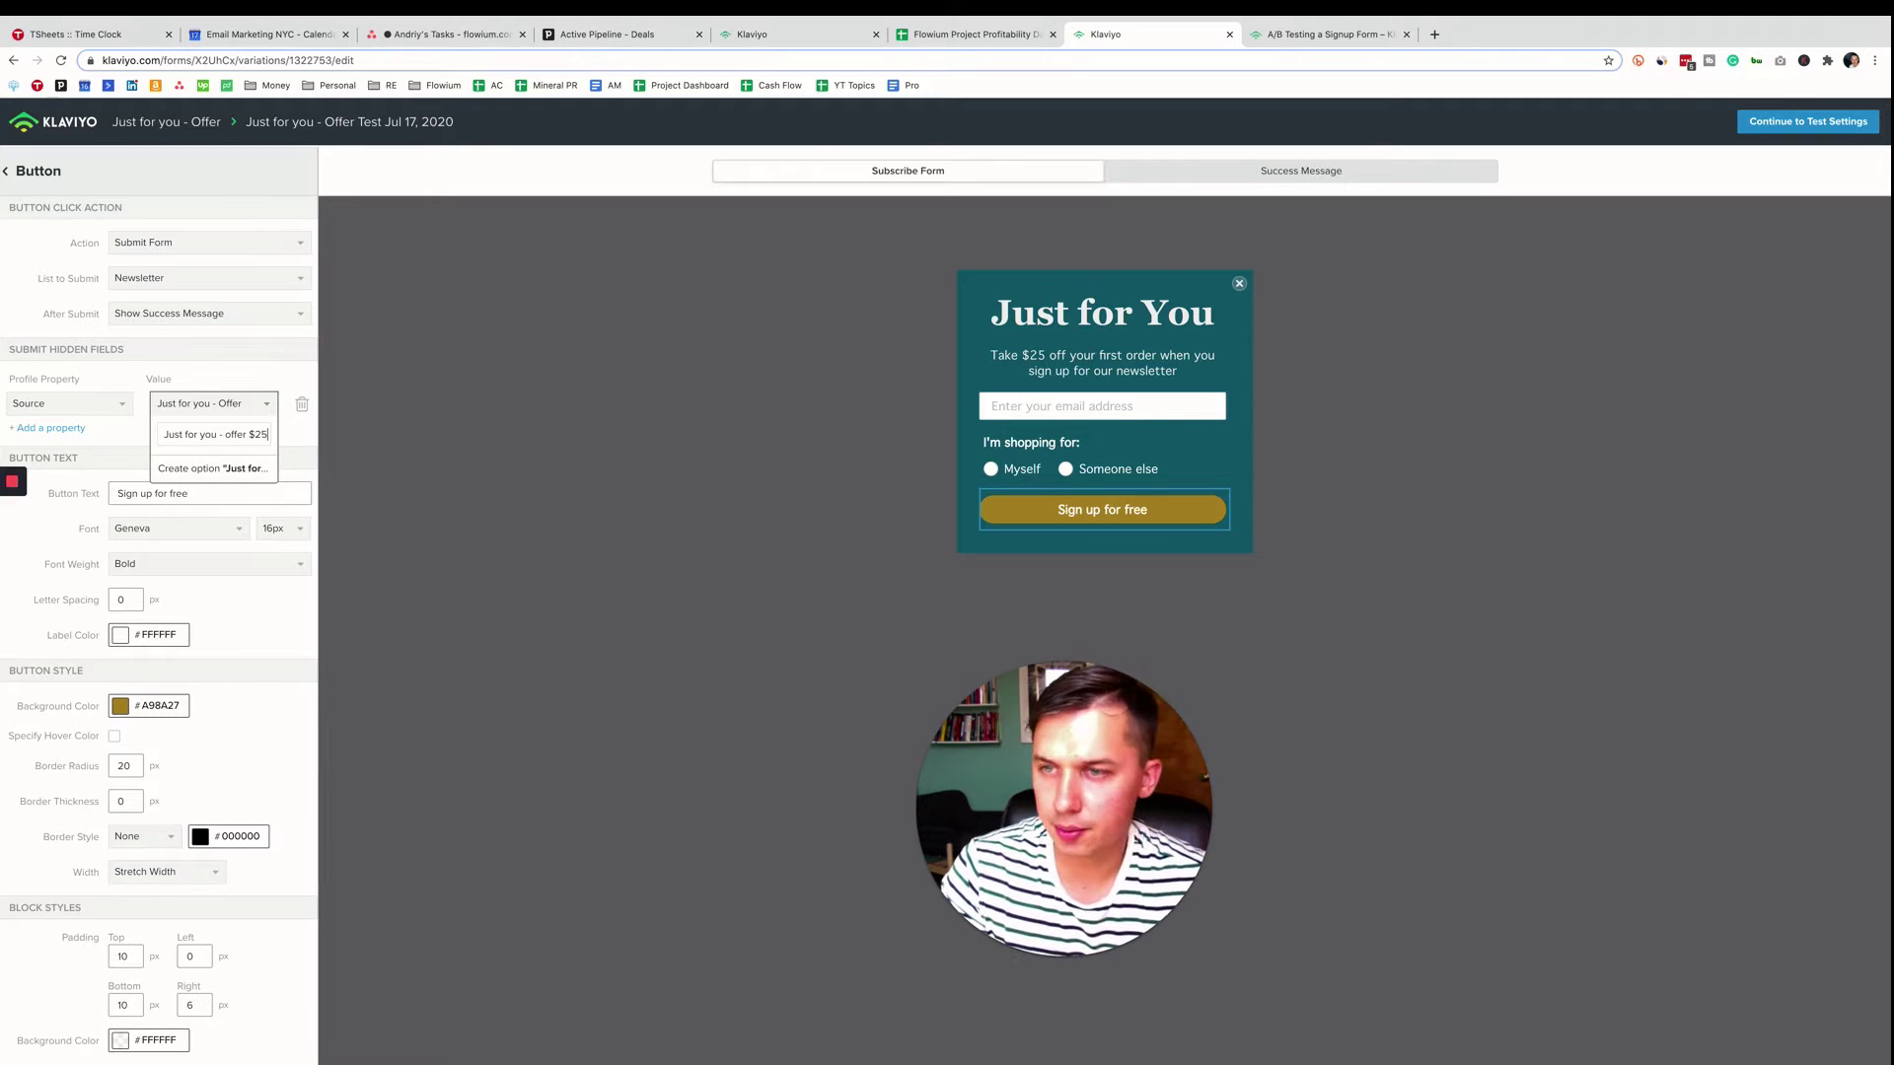
Confirm the new Source value on the $25 variation's sign-up button
{"action": "key", "text": "Return"}
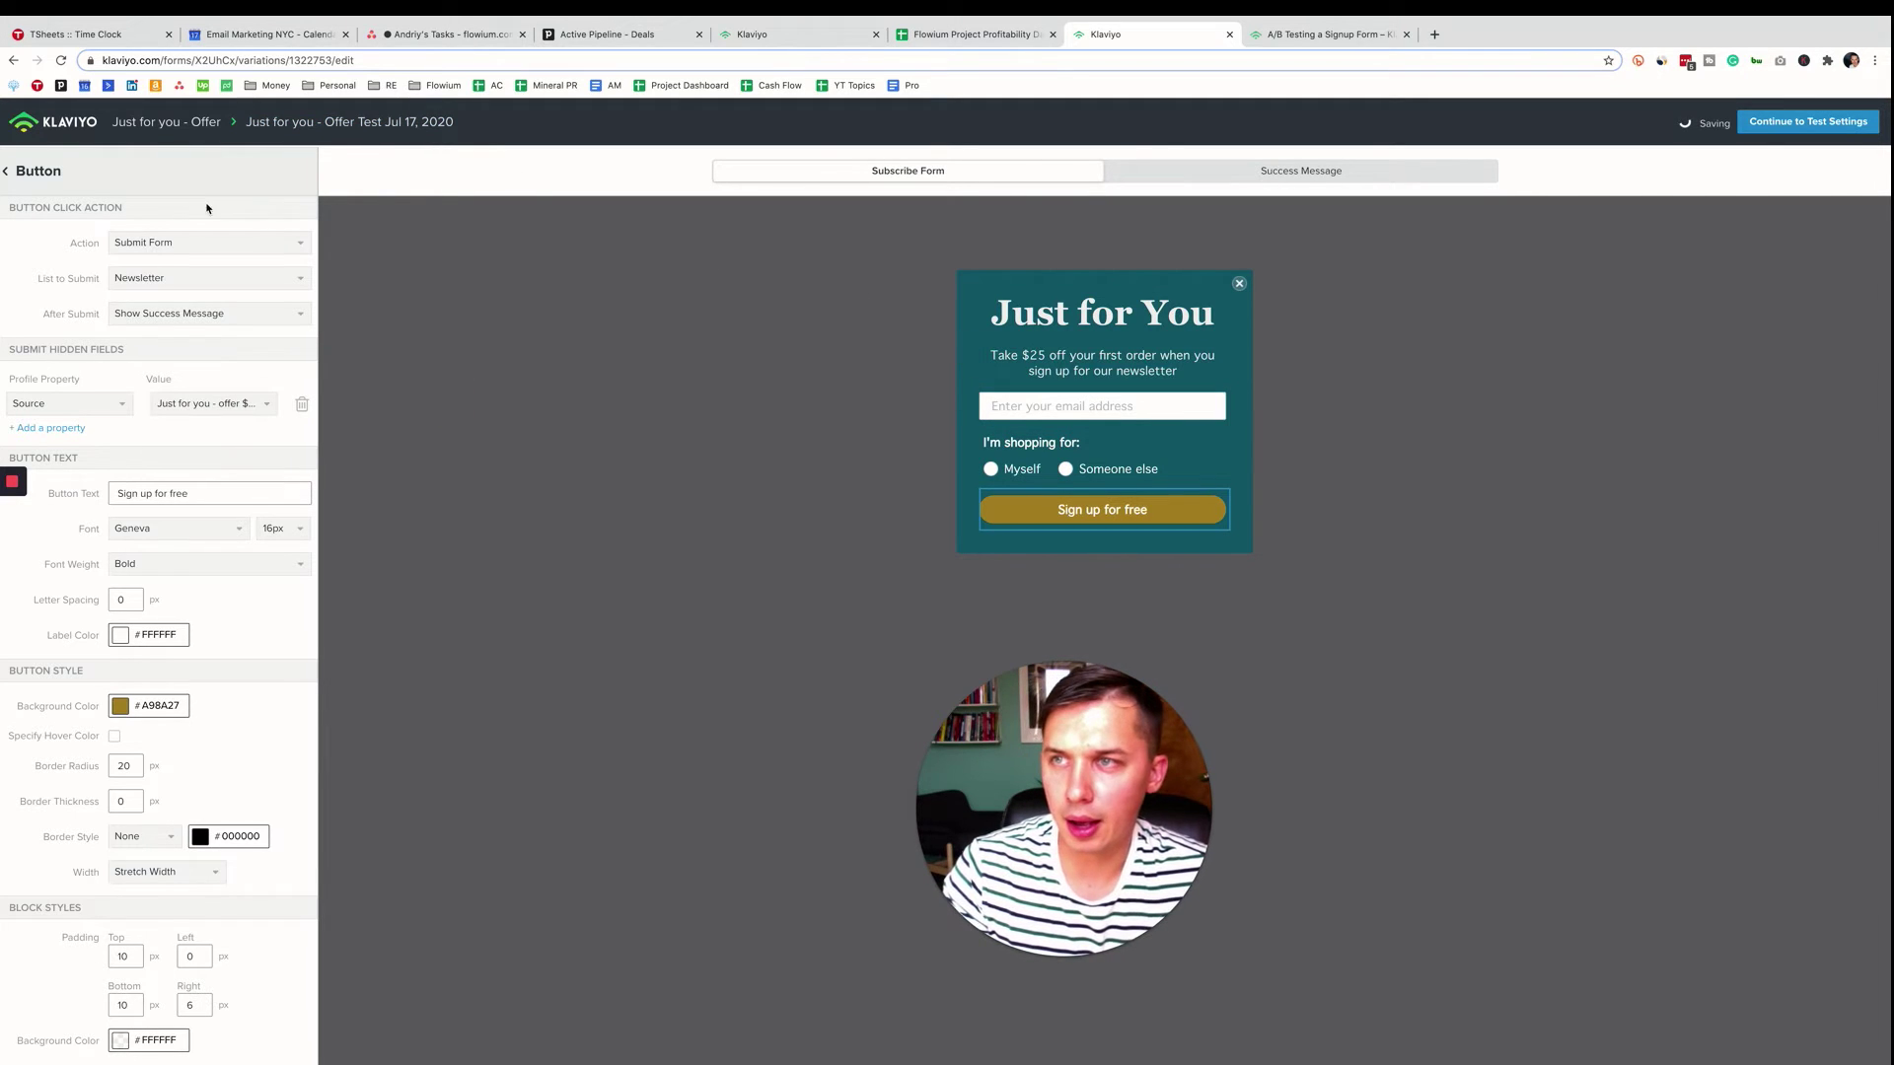
{"action": "left_click", "coordinate": [918, 524]}
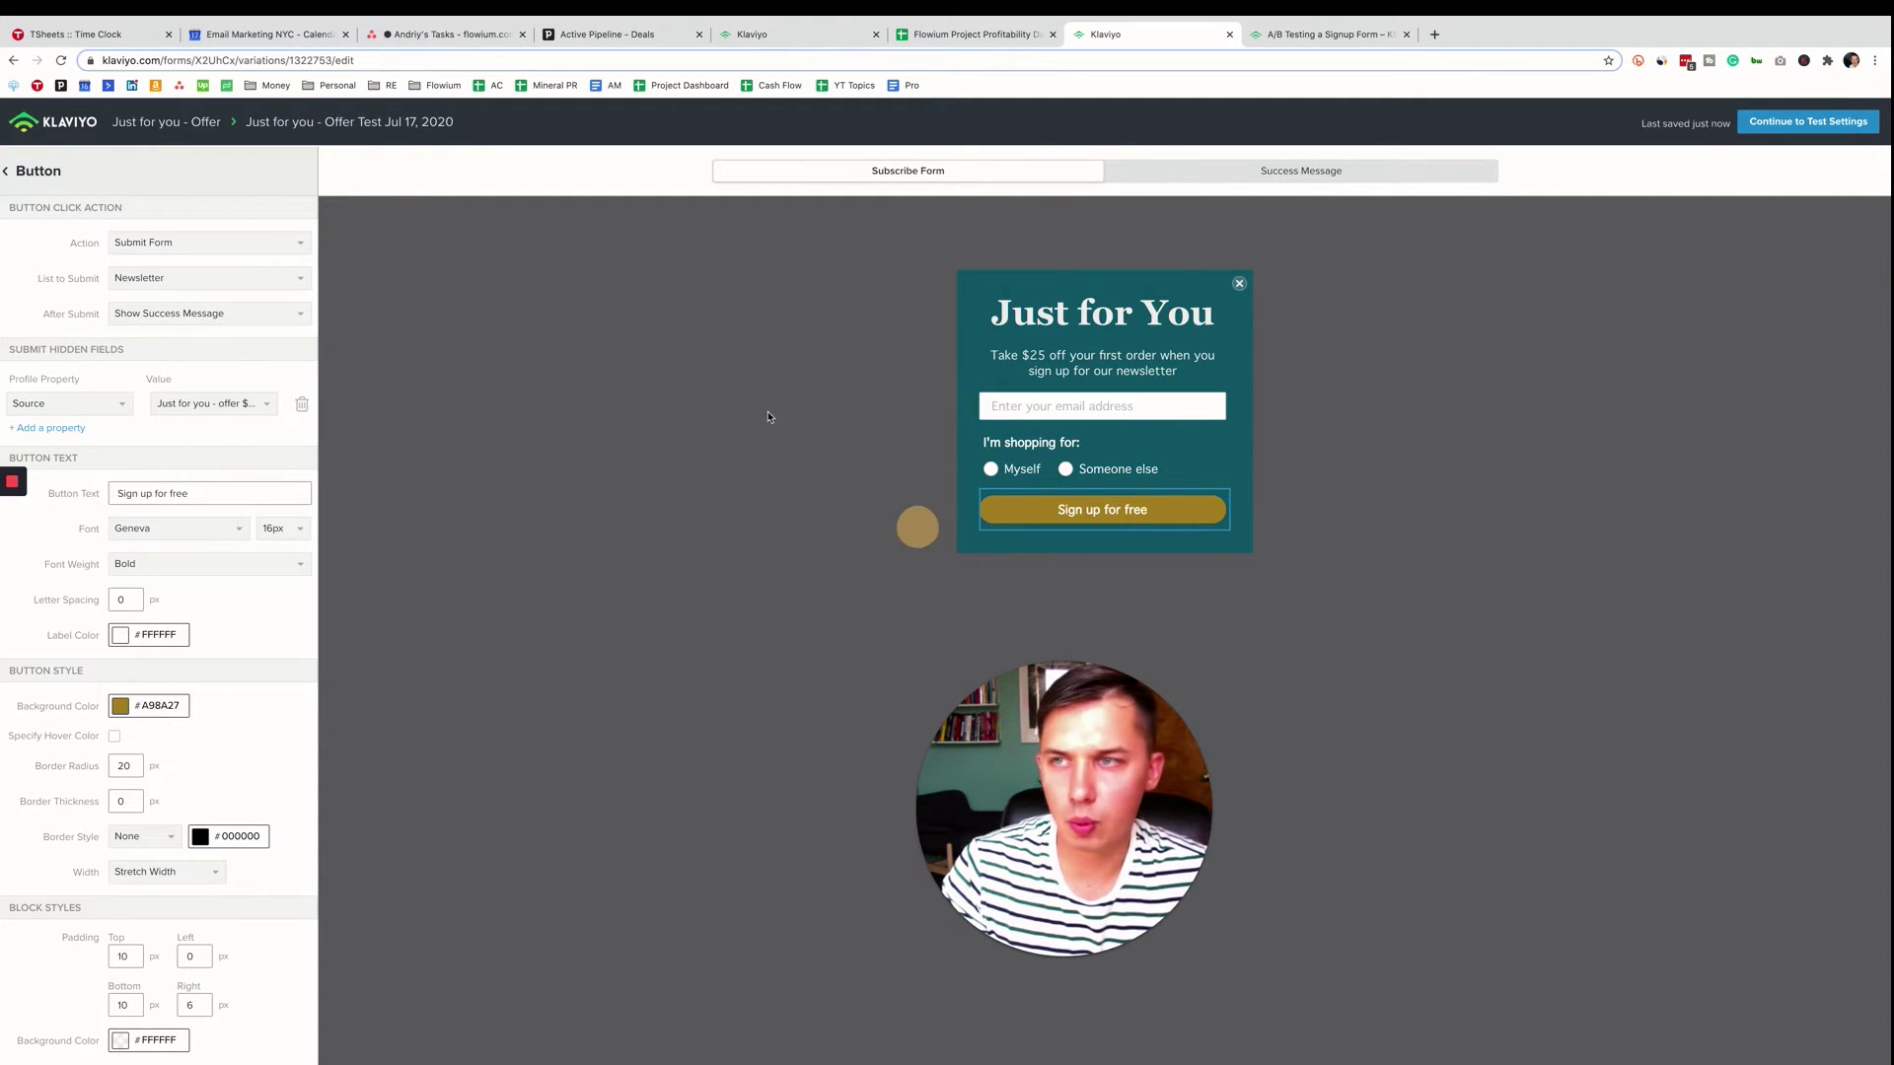
{"action": "left_click", "coordinate": [35, 171]}
Set the 10% variation's sign-up button Source value to 'Just for you - offer 10', then continue to test settings
{"action": "left_click", "coordinate": [169, 181]}
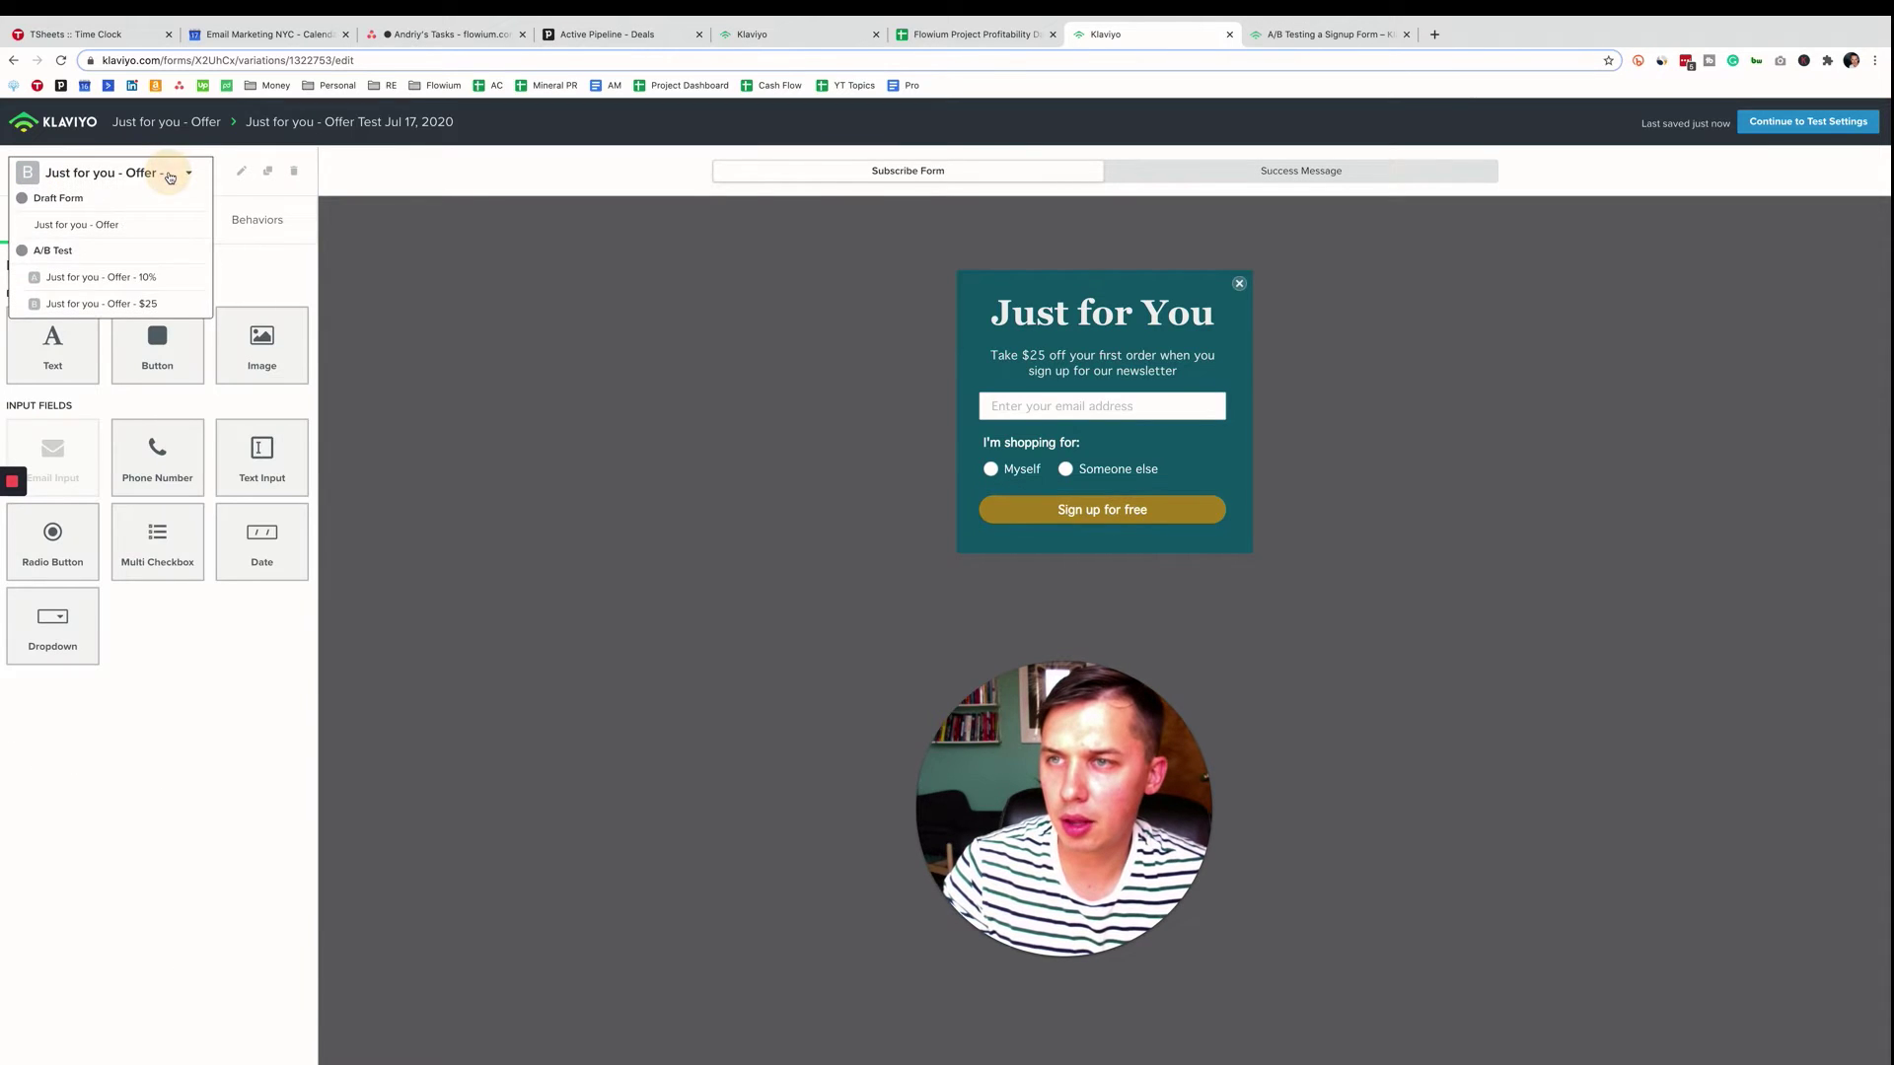
{"action": "left_click", "coordinate": [162, 274]}
{"action": "left_click", "coordinate": [248, 225]}
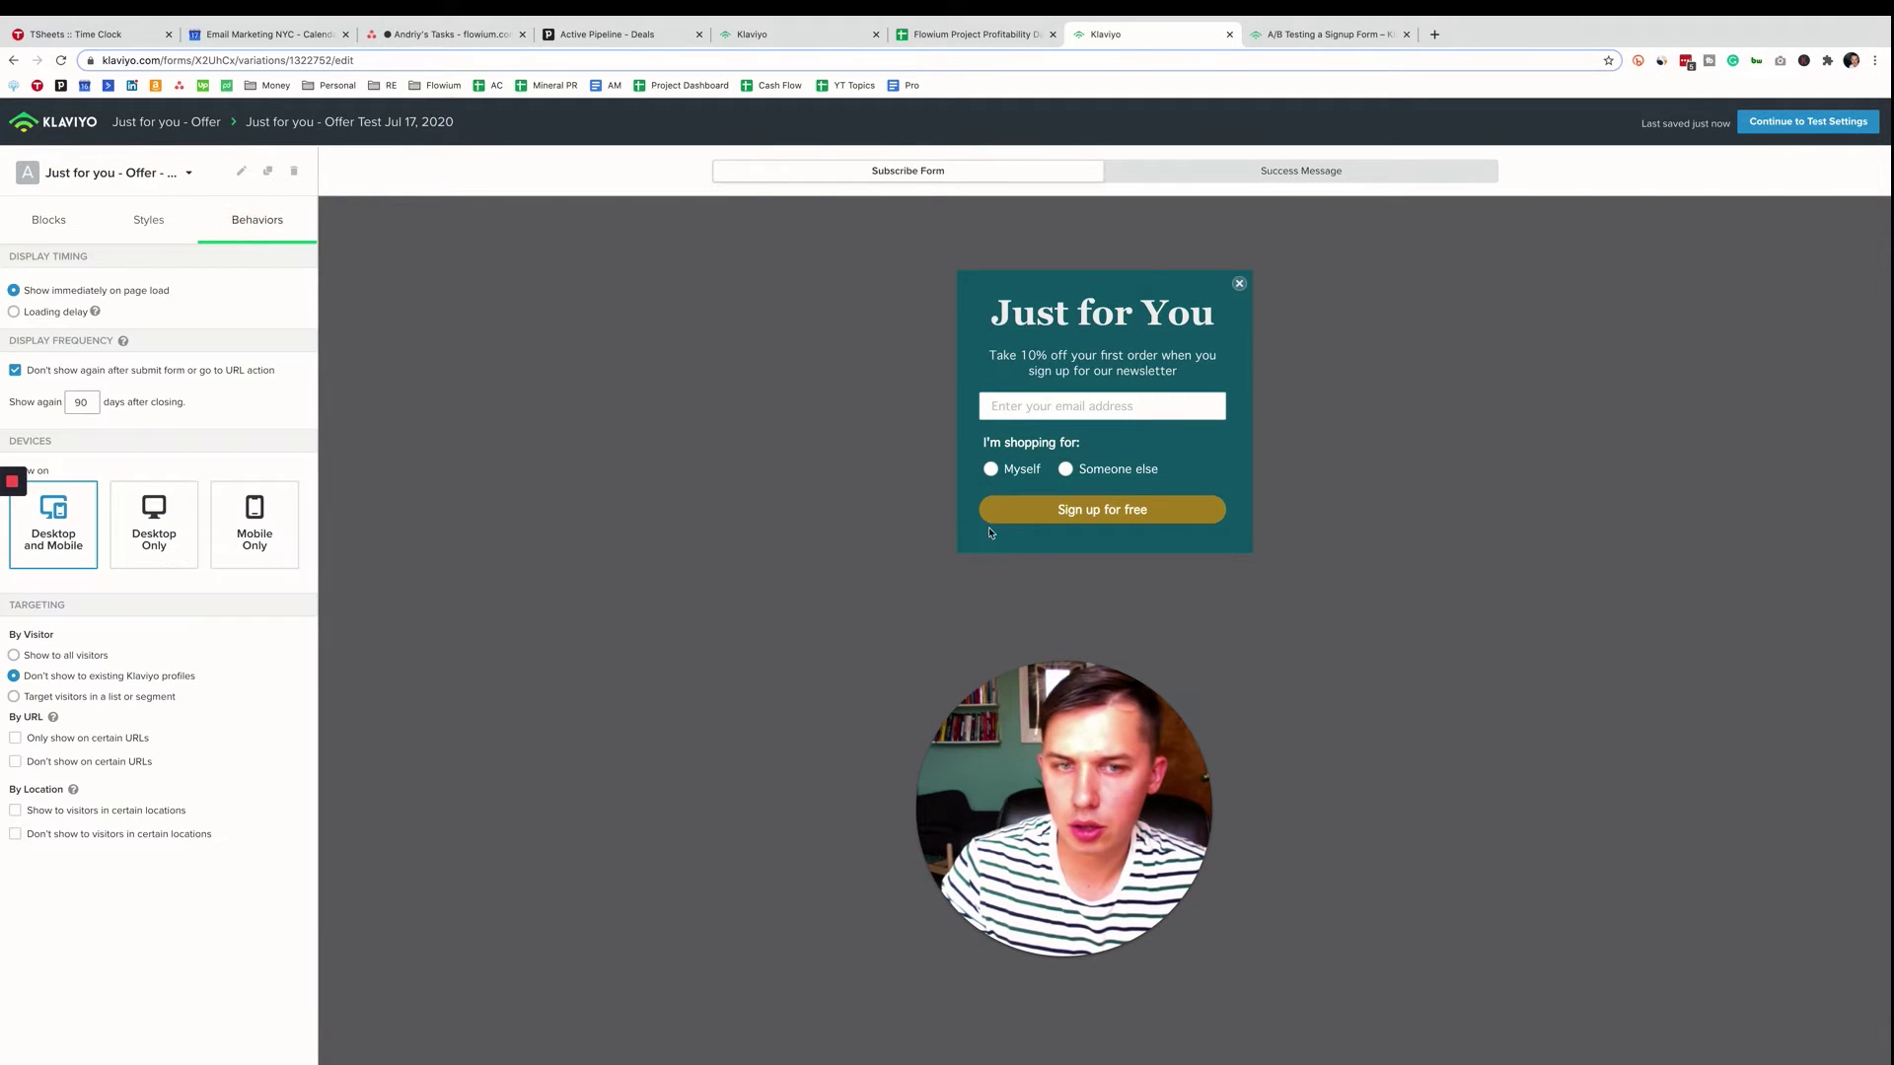
{"action": "left_click", "coordinate": [1189, 522]}
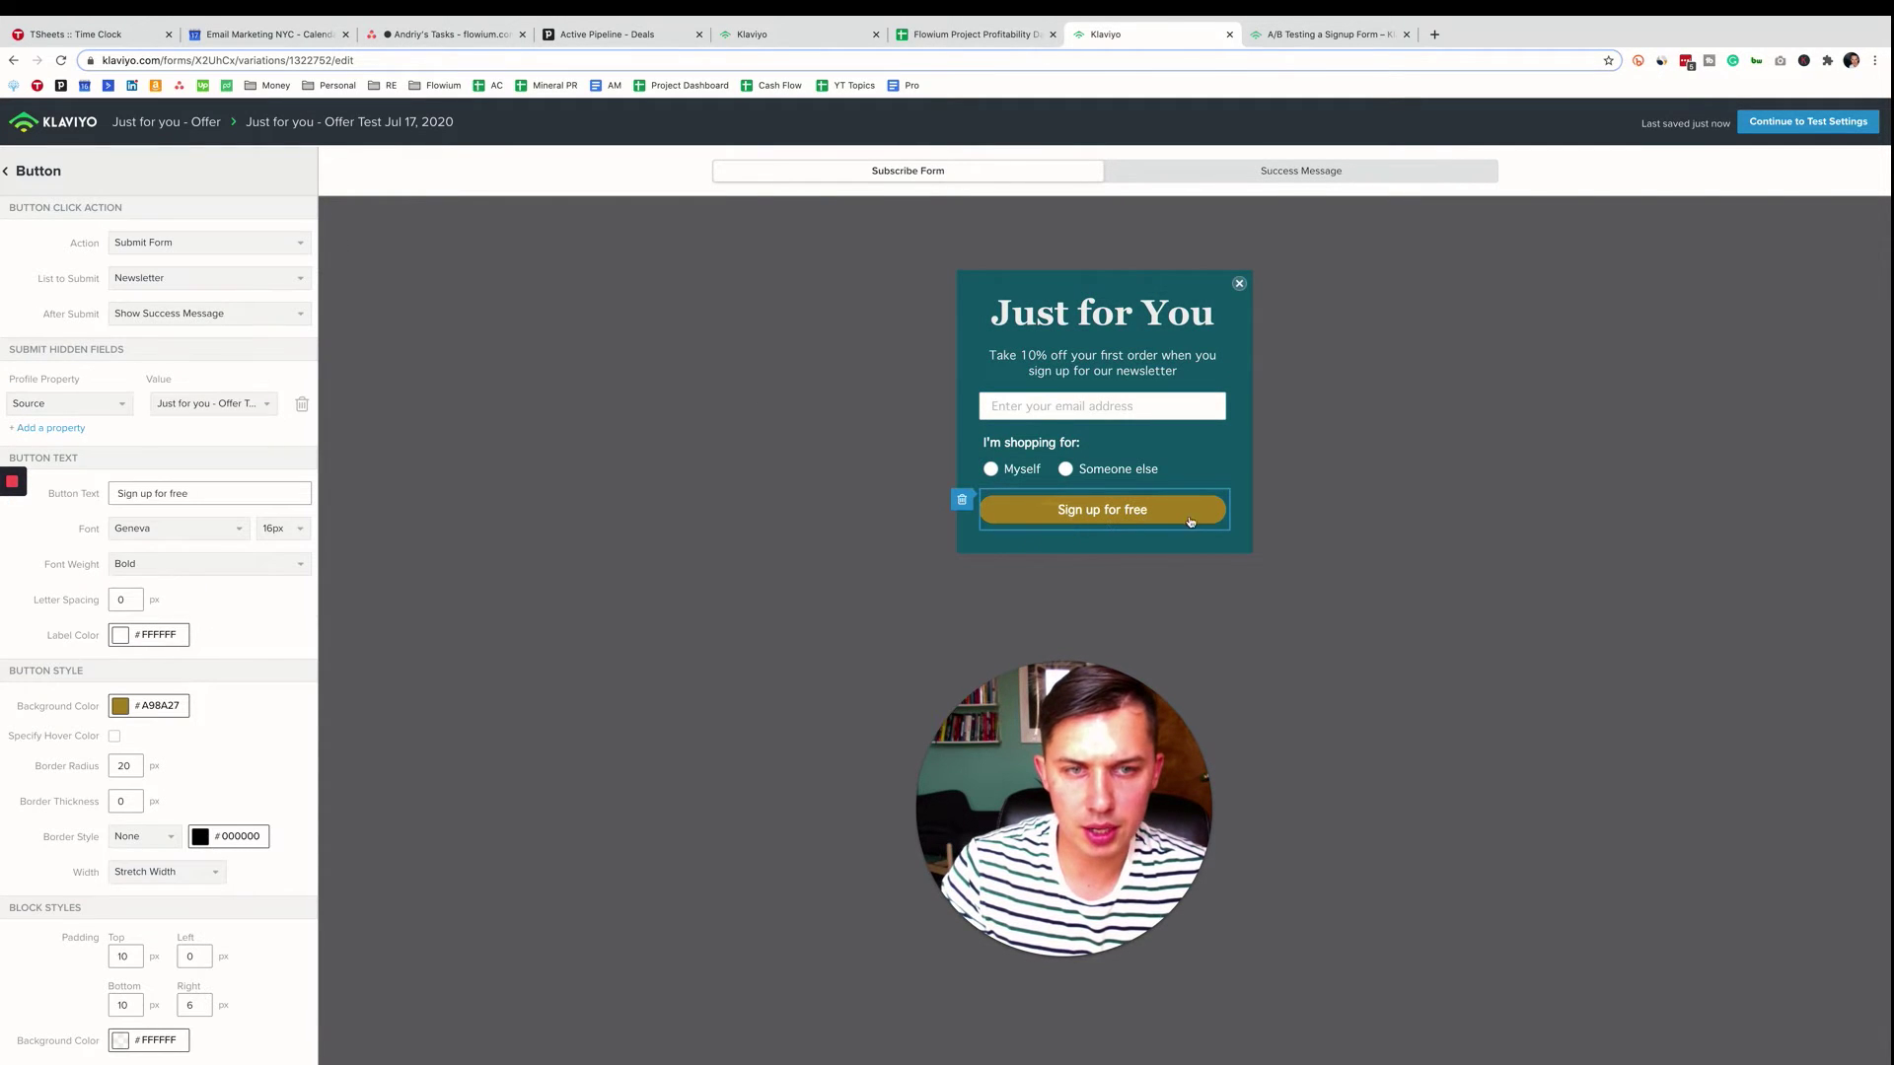
{"action": "left_click", "coordinate": [175, 406]}
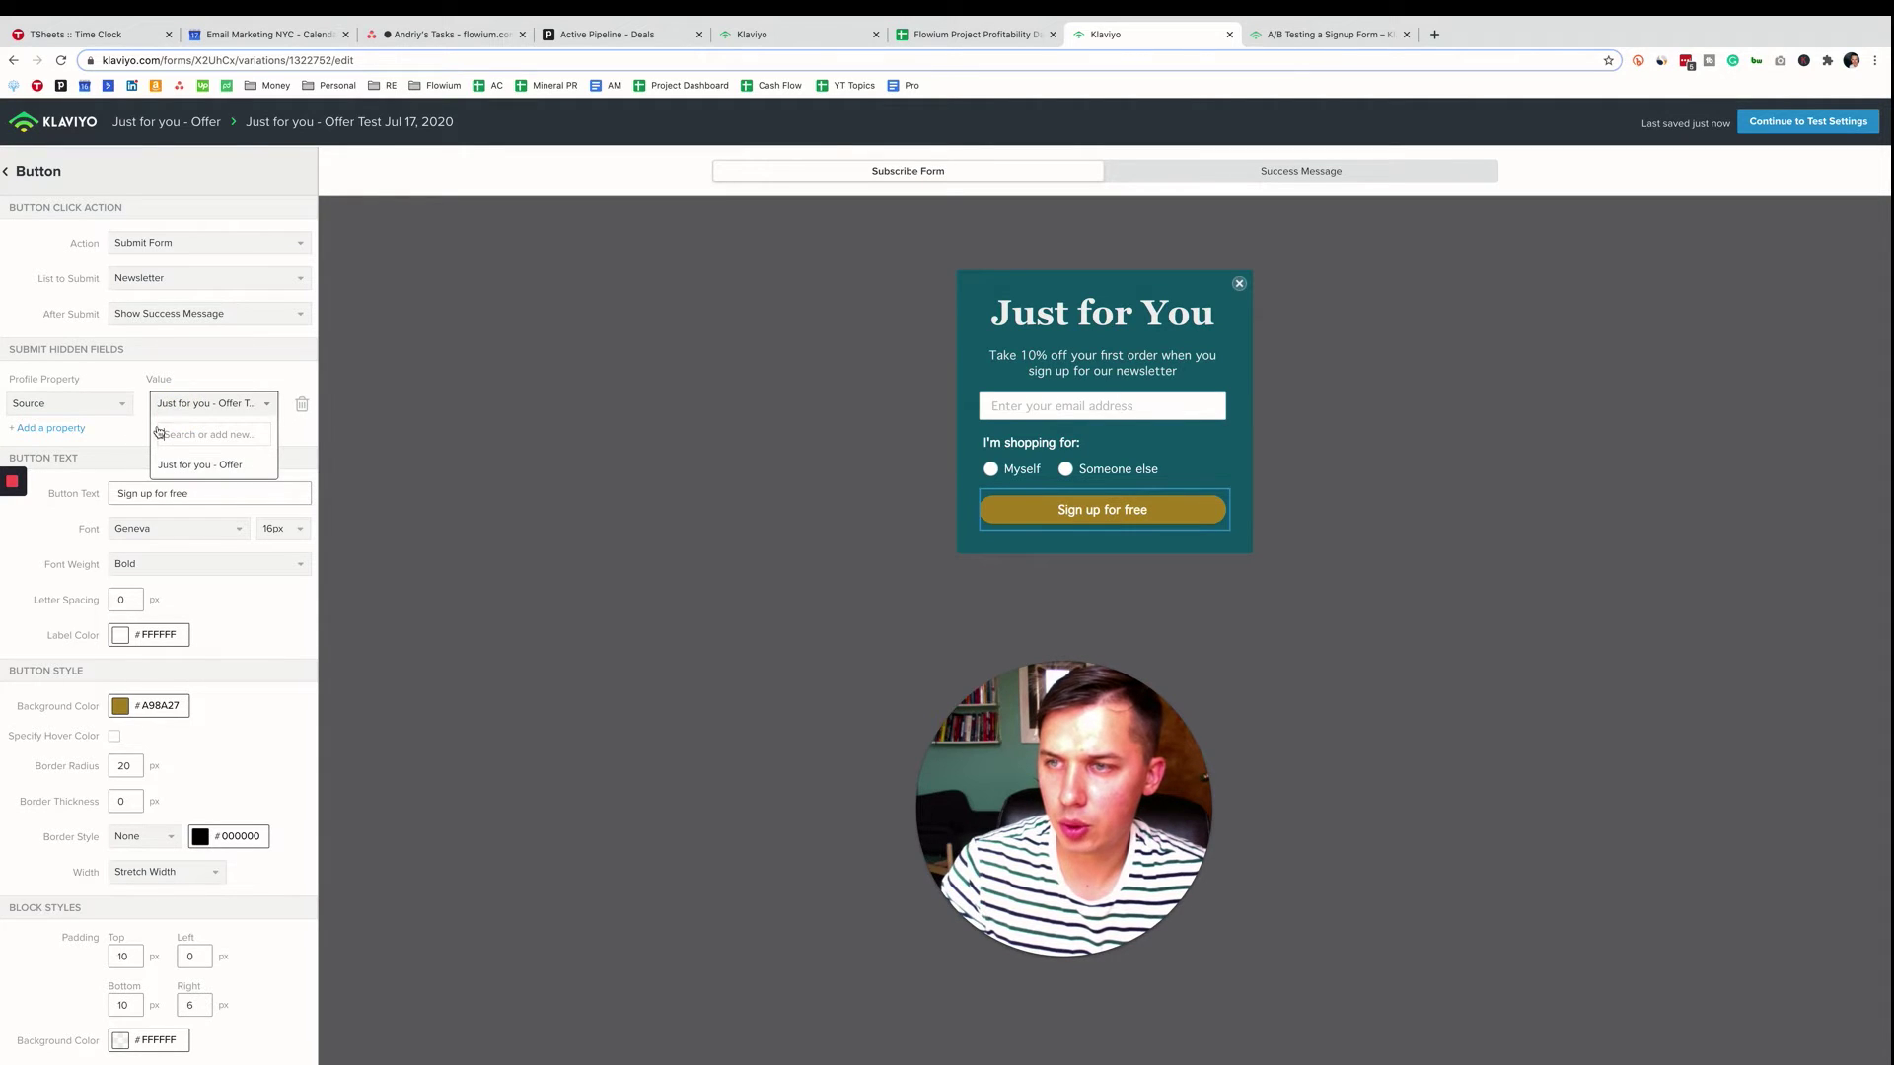
{"action": "type", "text": "Just fo"}
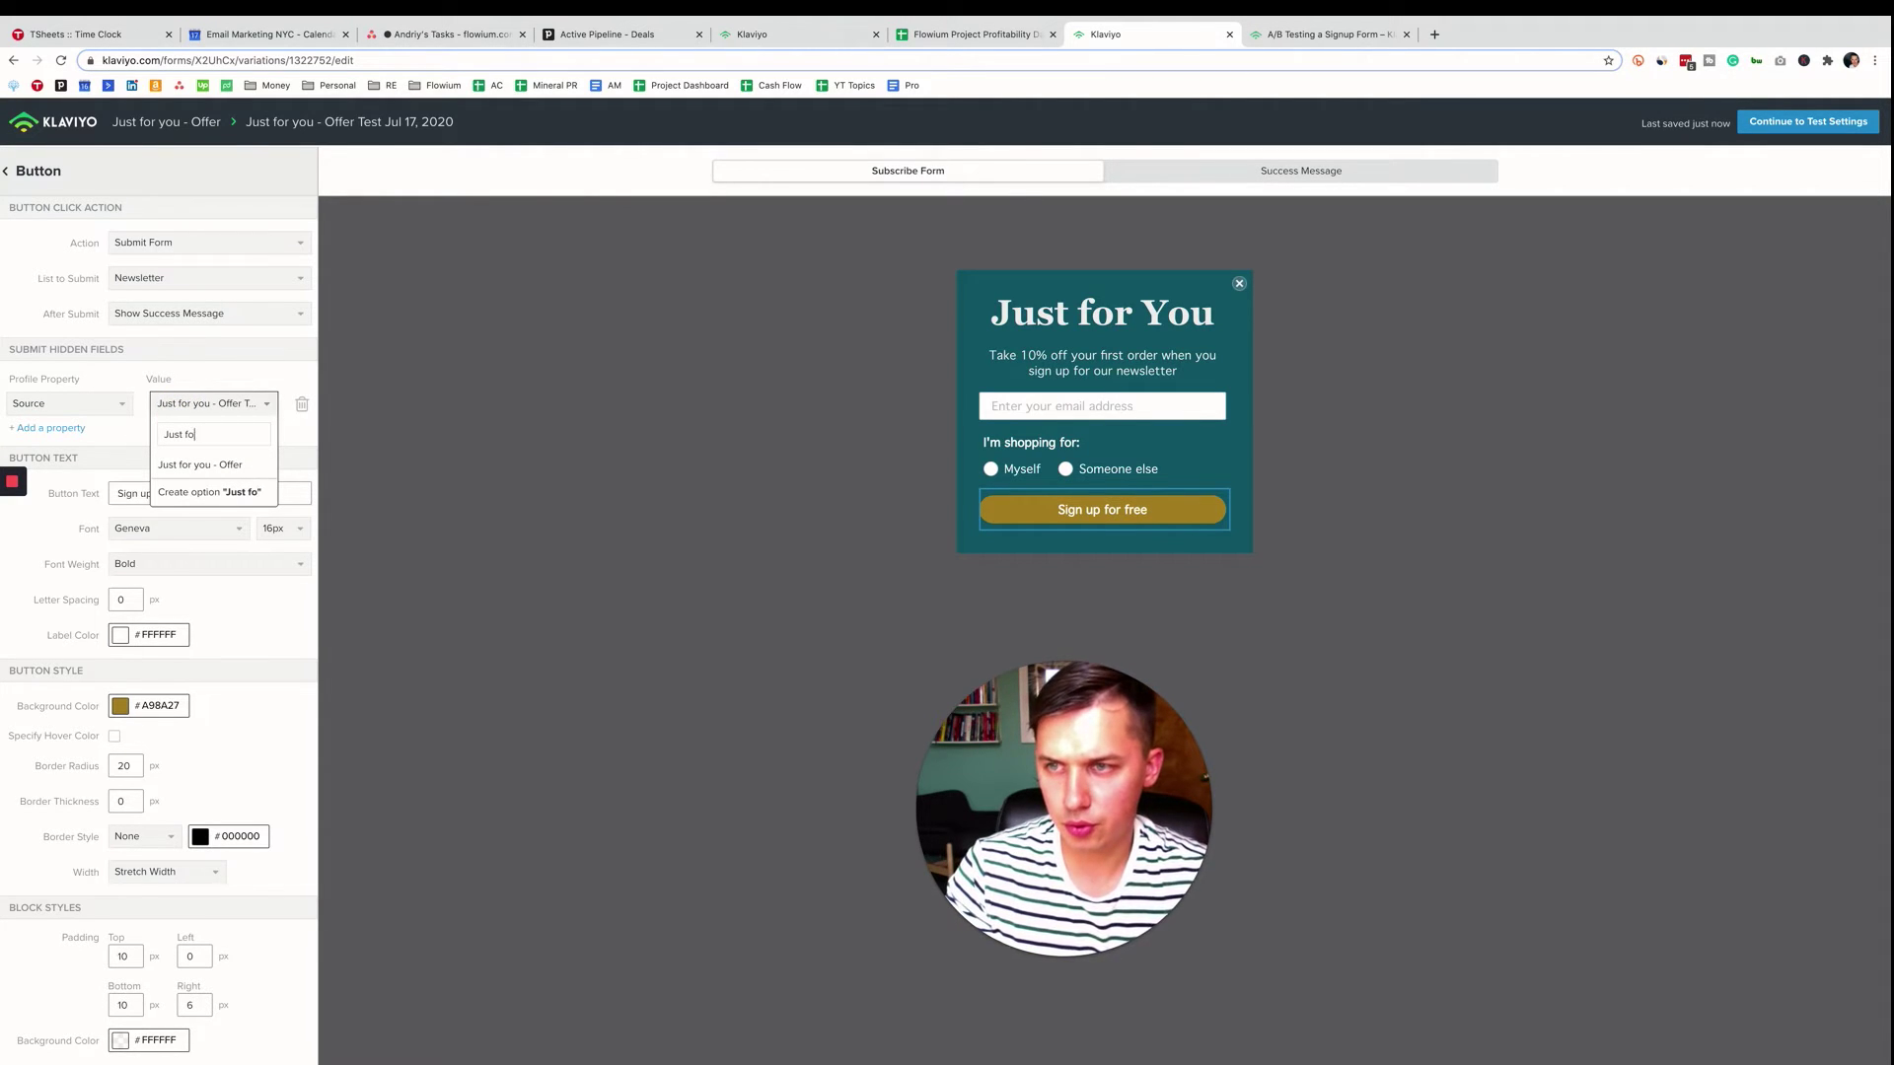
{"action": "type", "text": "r you - of"}
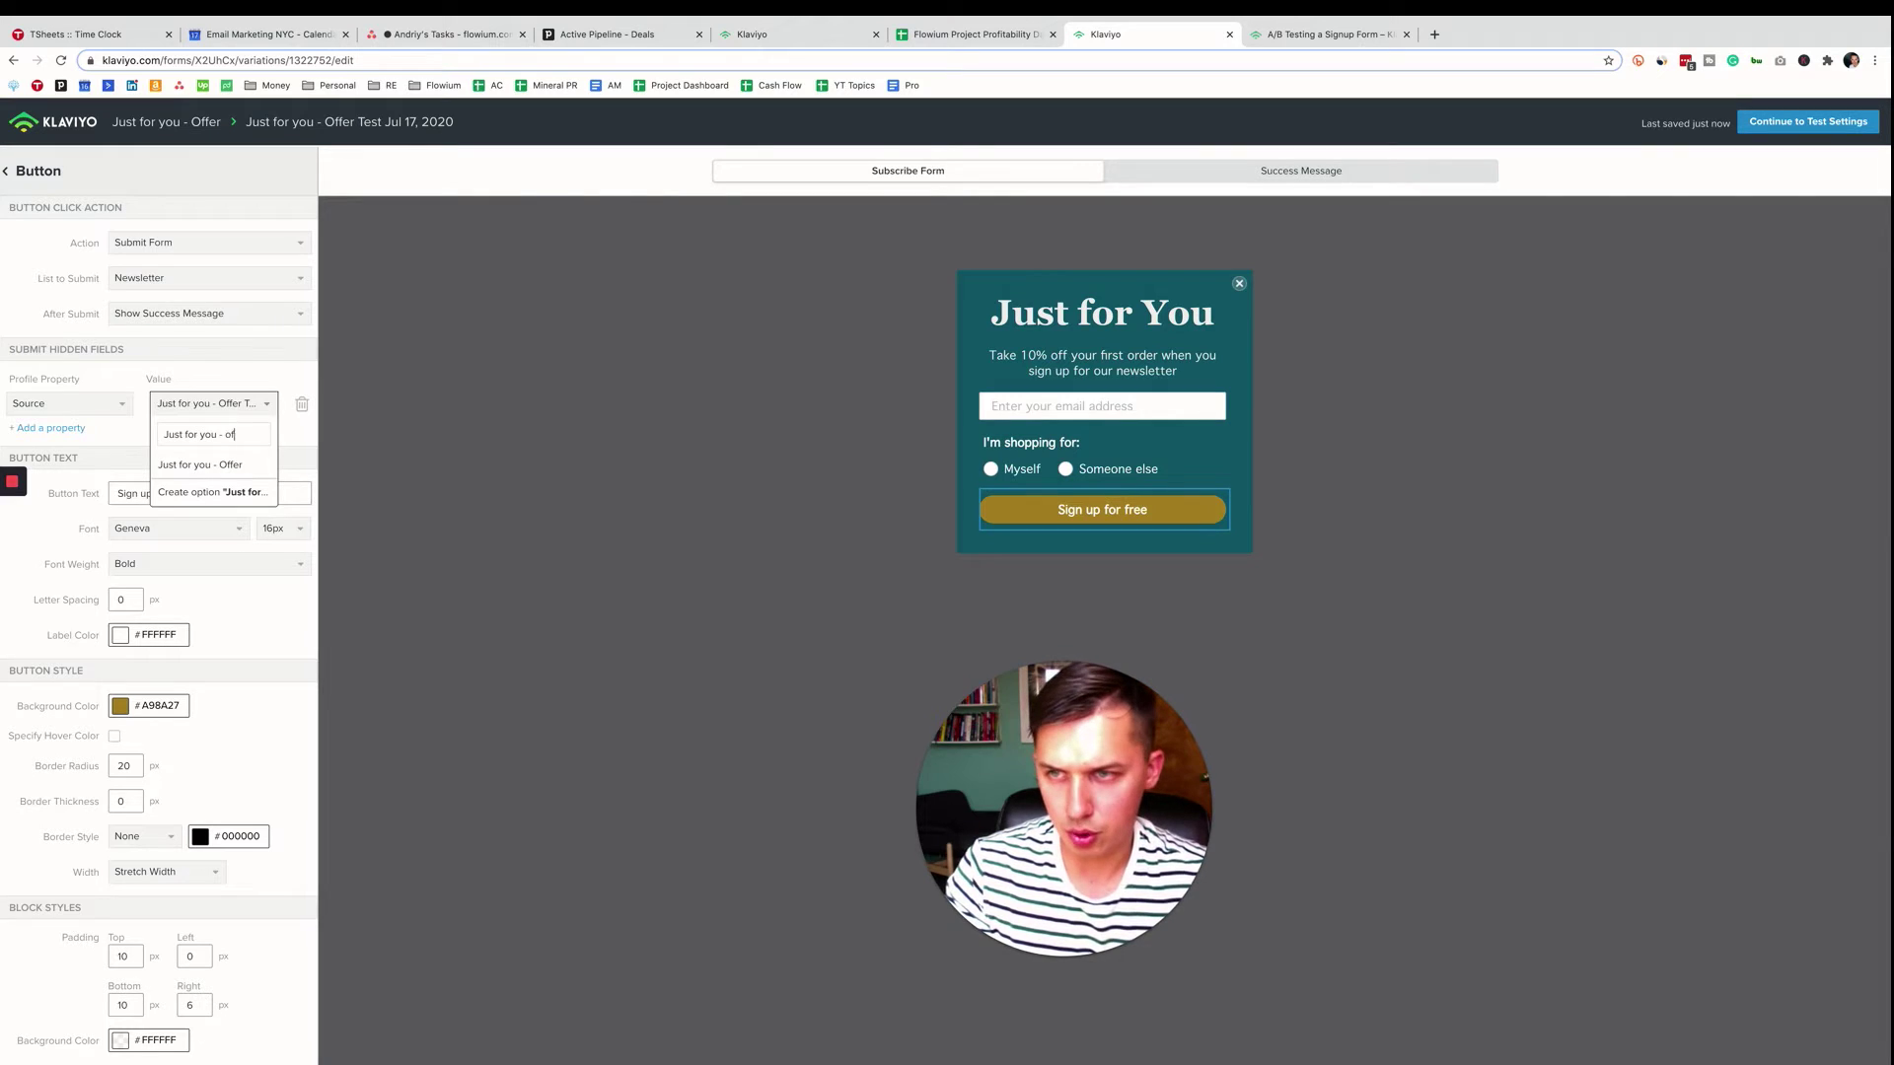
{"action": "type", "text": "fer 10%"}
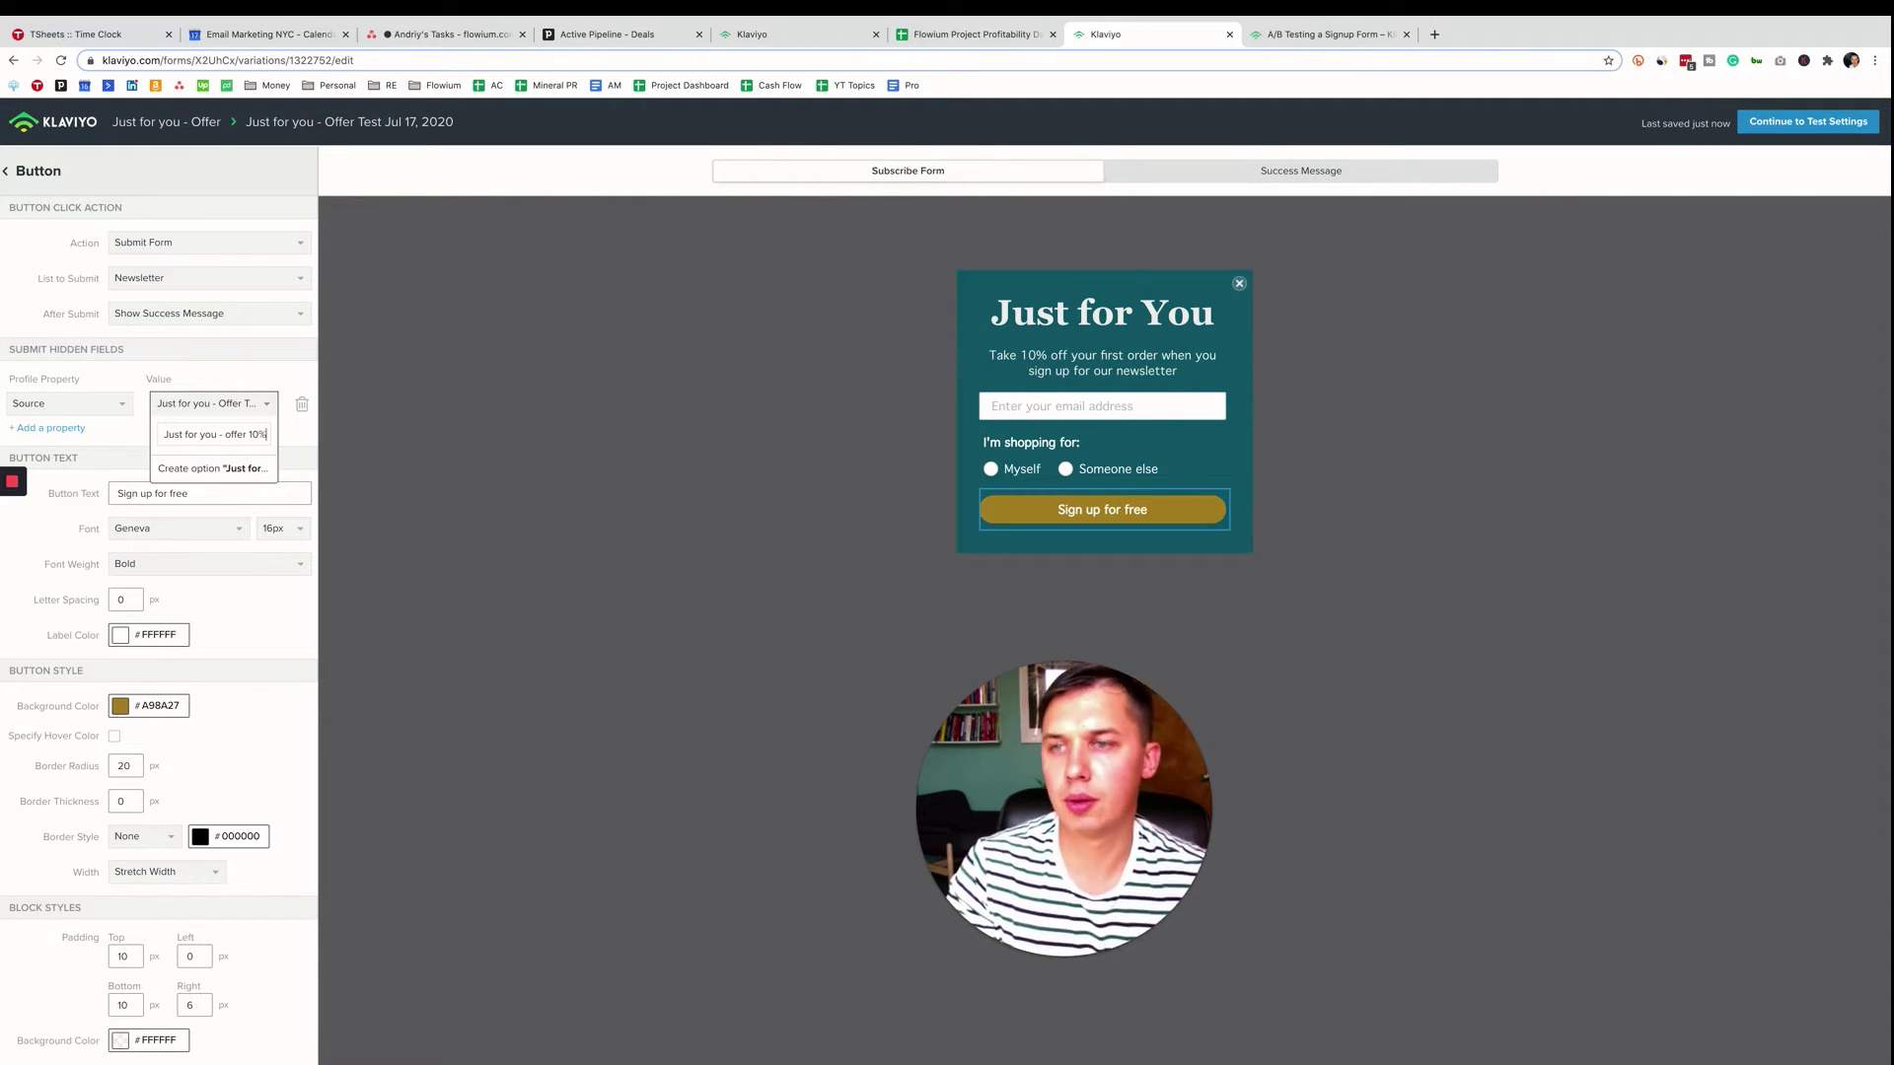
{"action": "key", "text": "Return"}
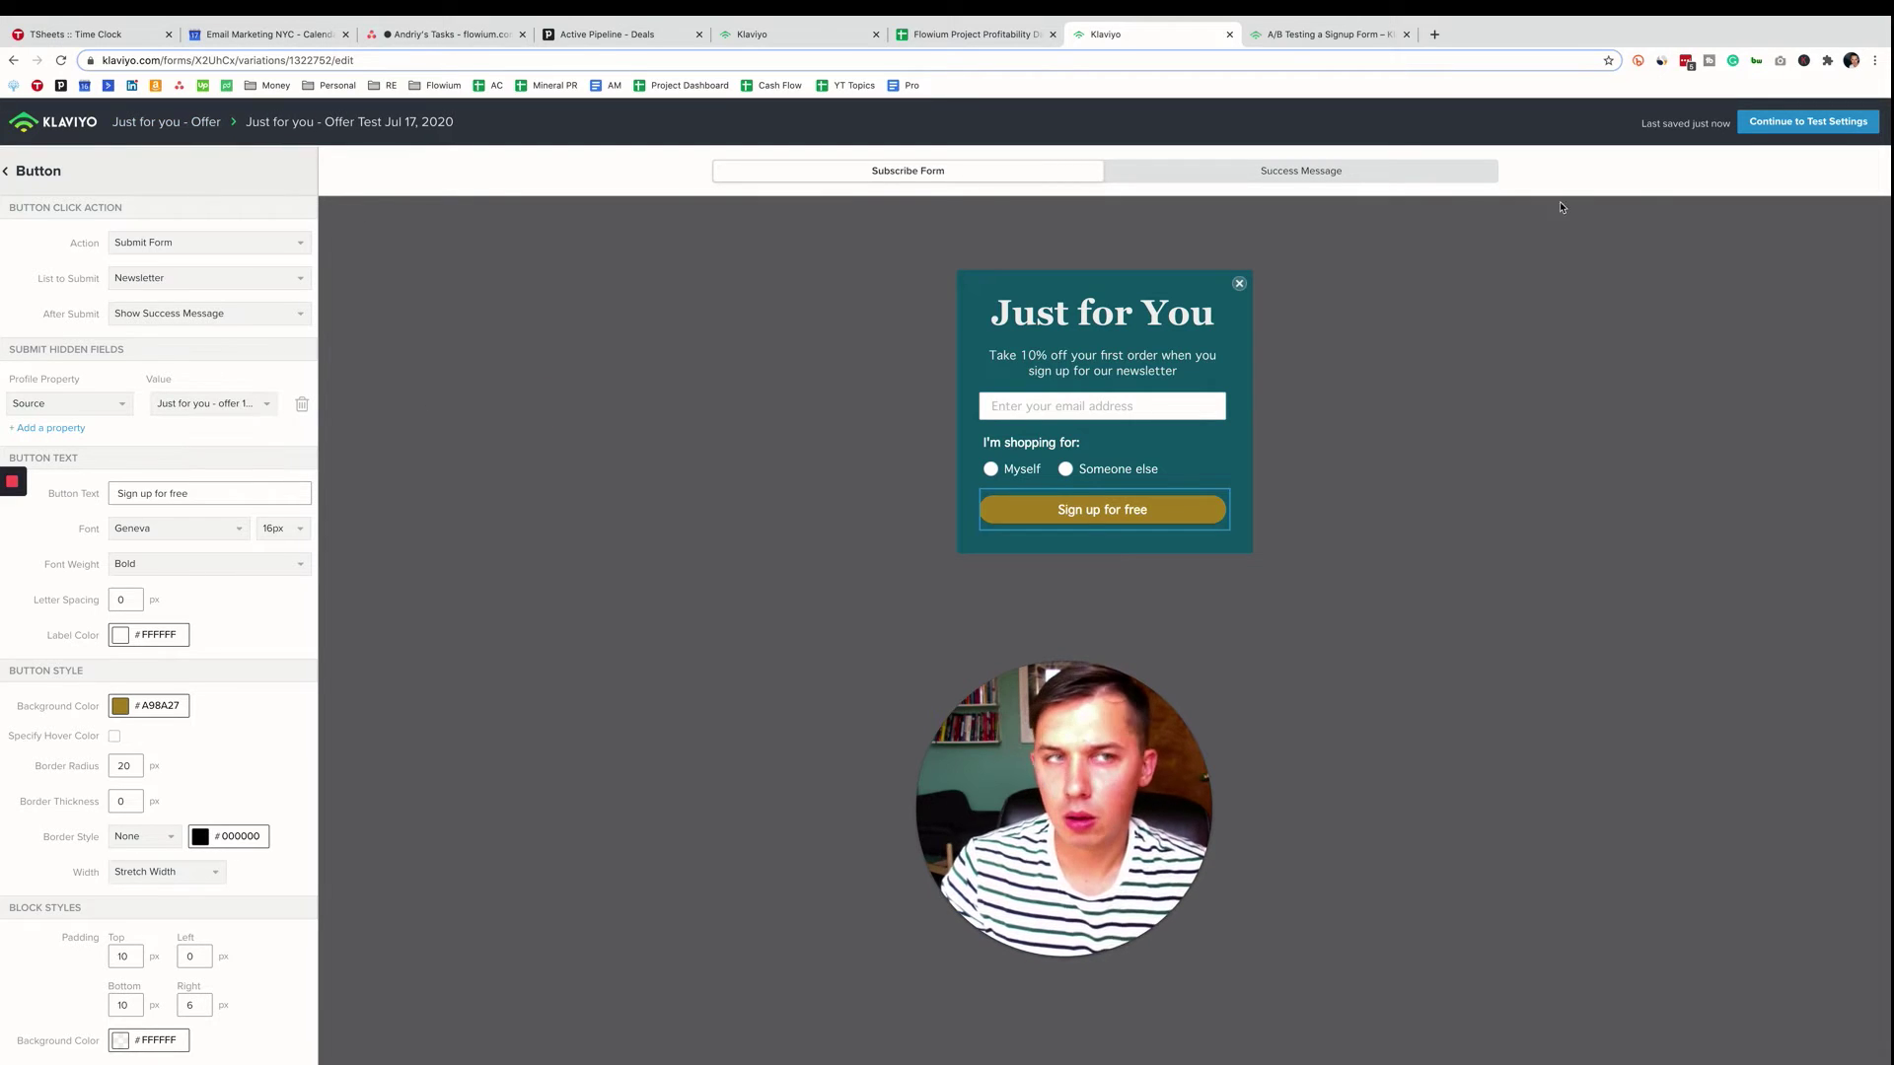
{"action": "left_click", "coordinate": [1826, 126]}
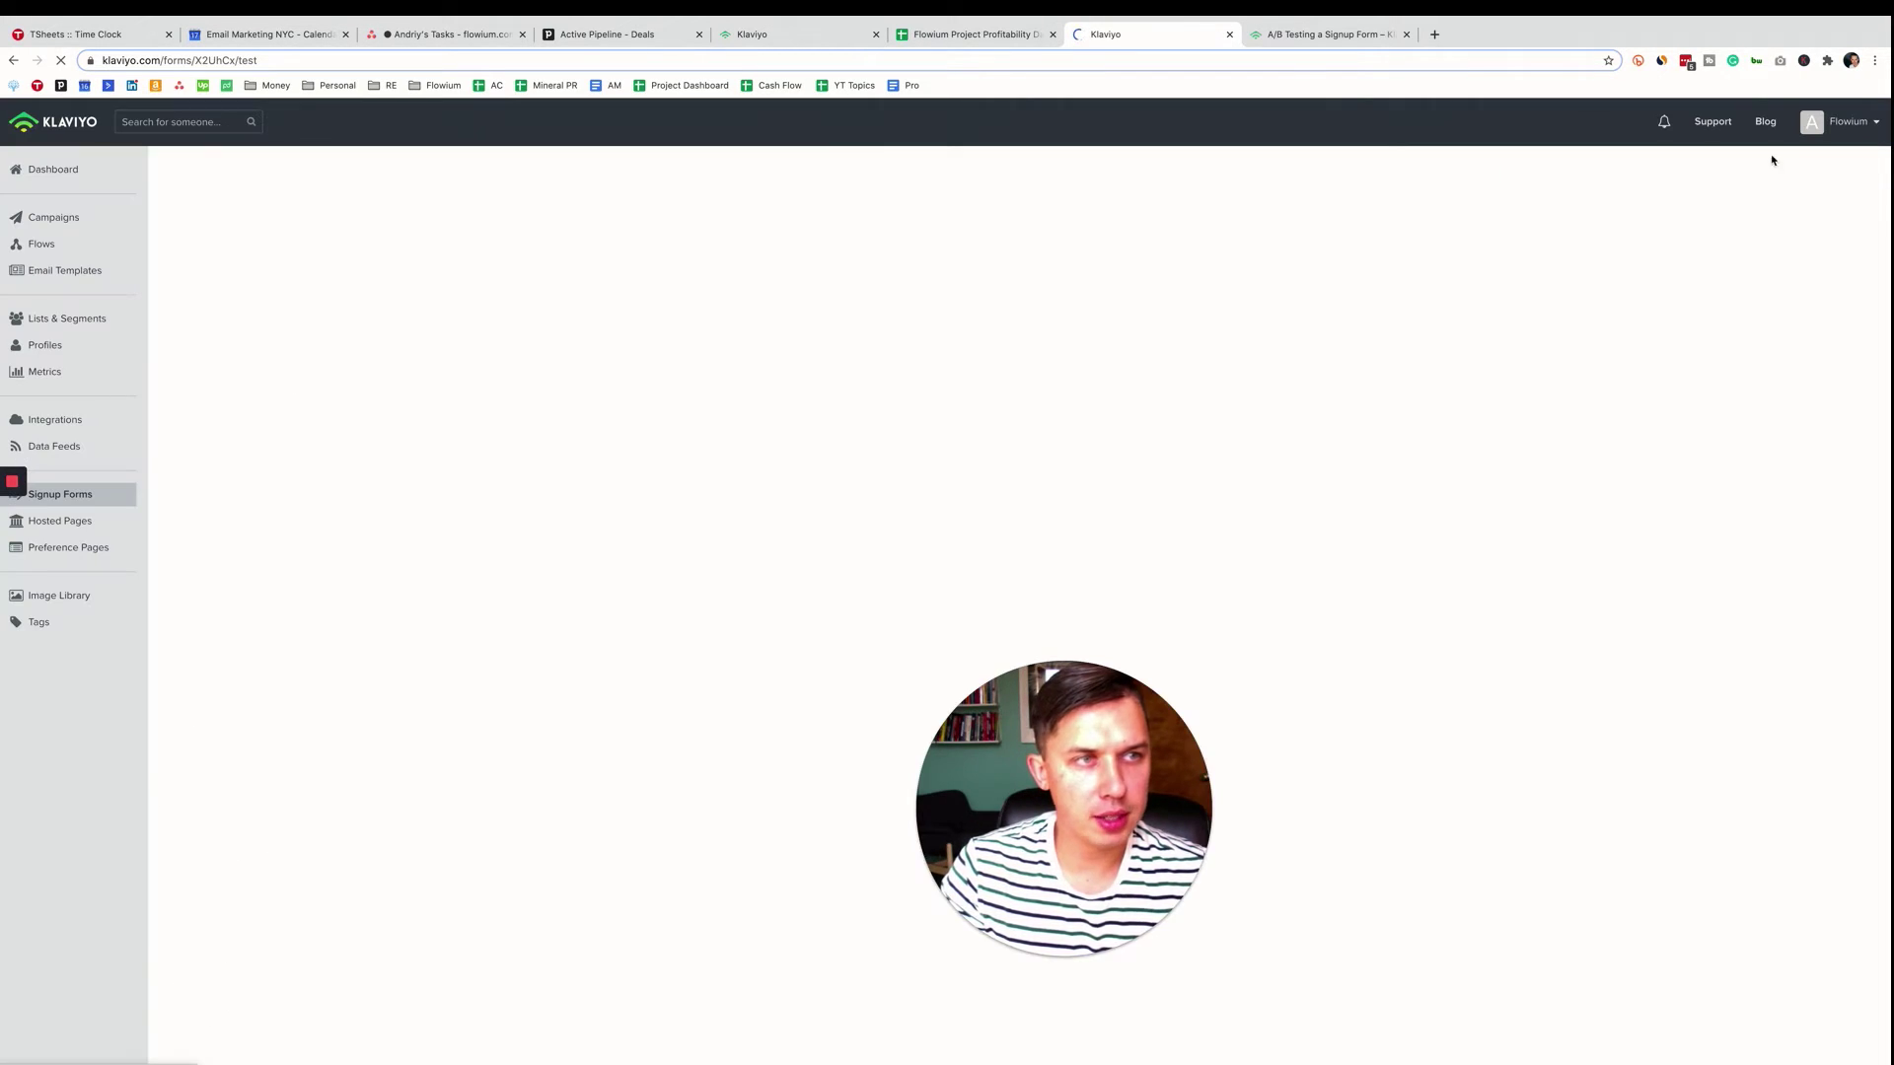
Switch the test to manual weights with 50.0% traffic for each of the 10% and $25 variations
{"action": "left_click", "coordinate": [8, 621]}
{"action": "left_click", "coordinate": [699, 628]}
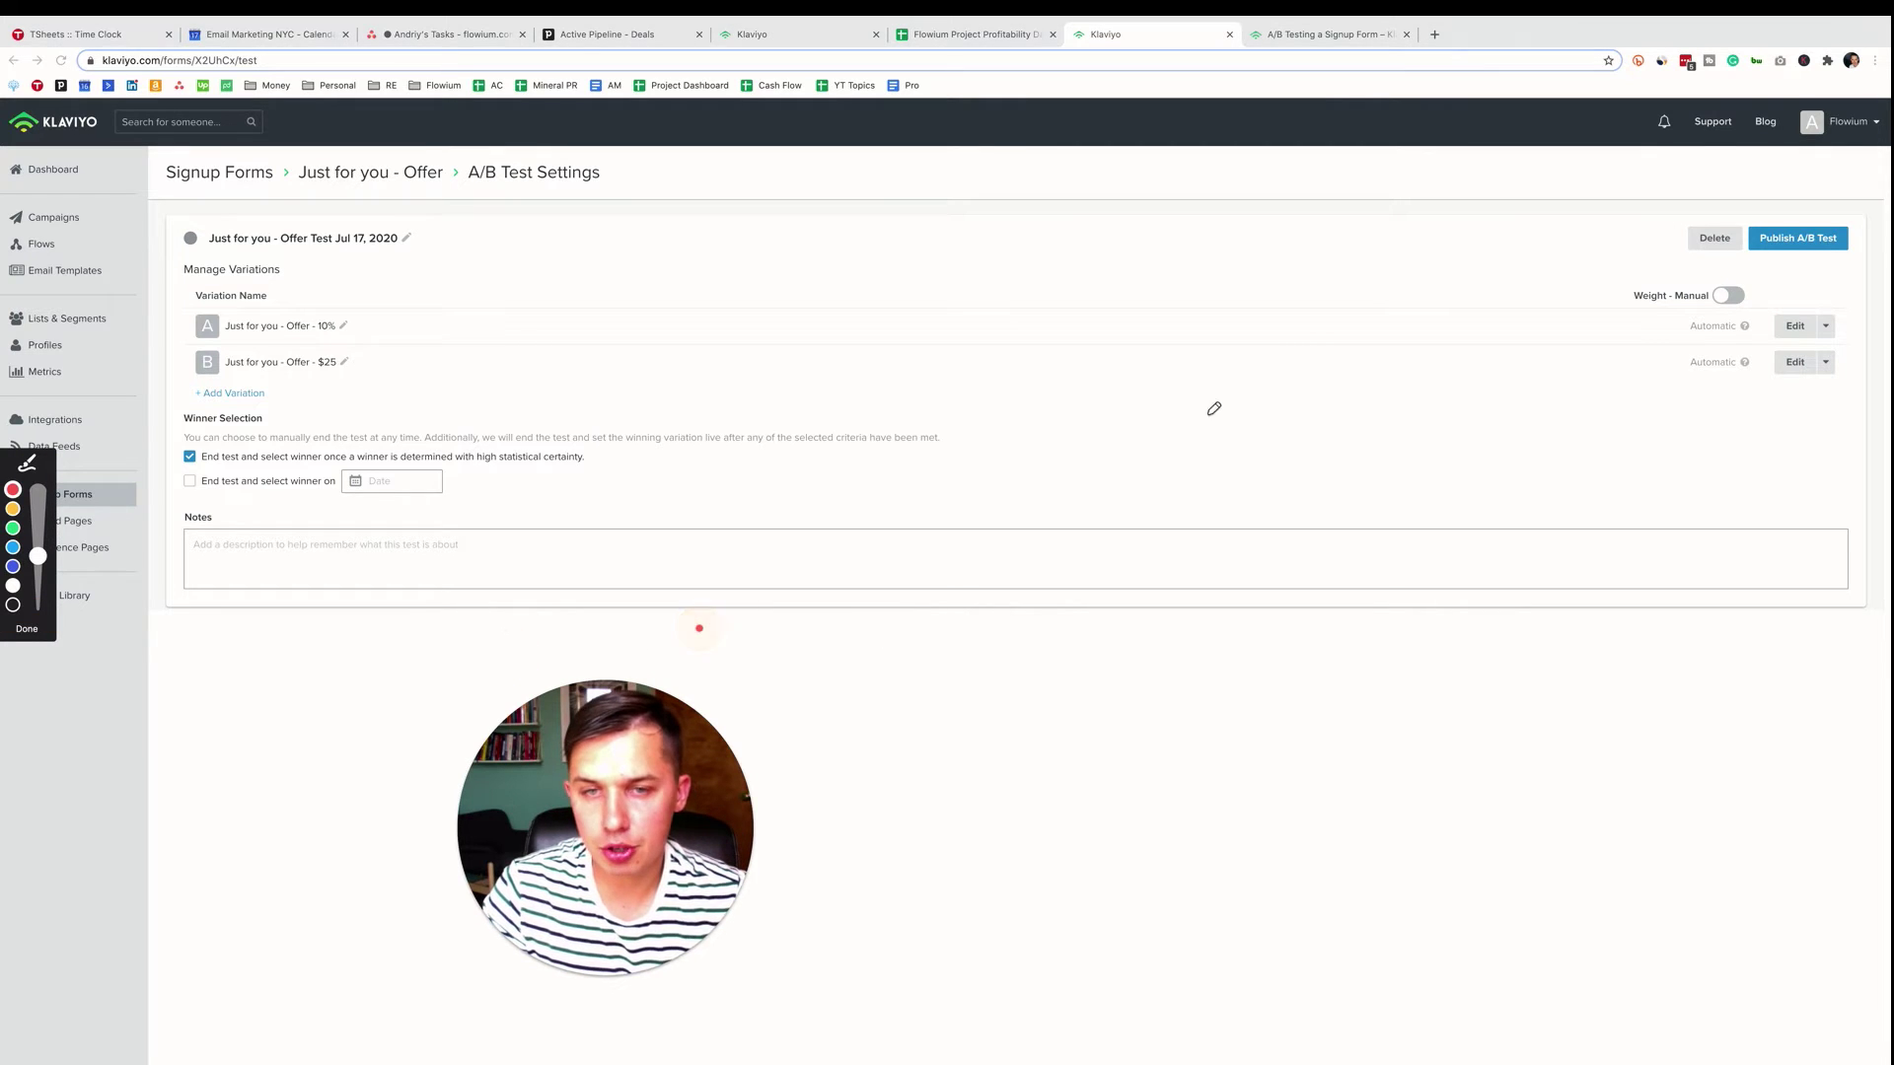
{"action": "mouse_move", "coordinate": [1796, 267]}
{"action": "left_mouse_down"}
{"action": "mouse_move", "coordinate": [1626, 295]}
{"action": "mouse_move", "coordinate": [1766, 288]}
{"action": "mouse_move", "coordinate": [1559, 284]}
{"action": "left_mouse_up"}
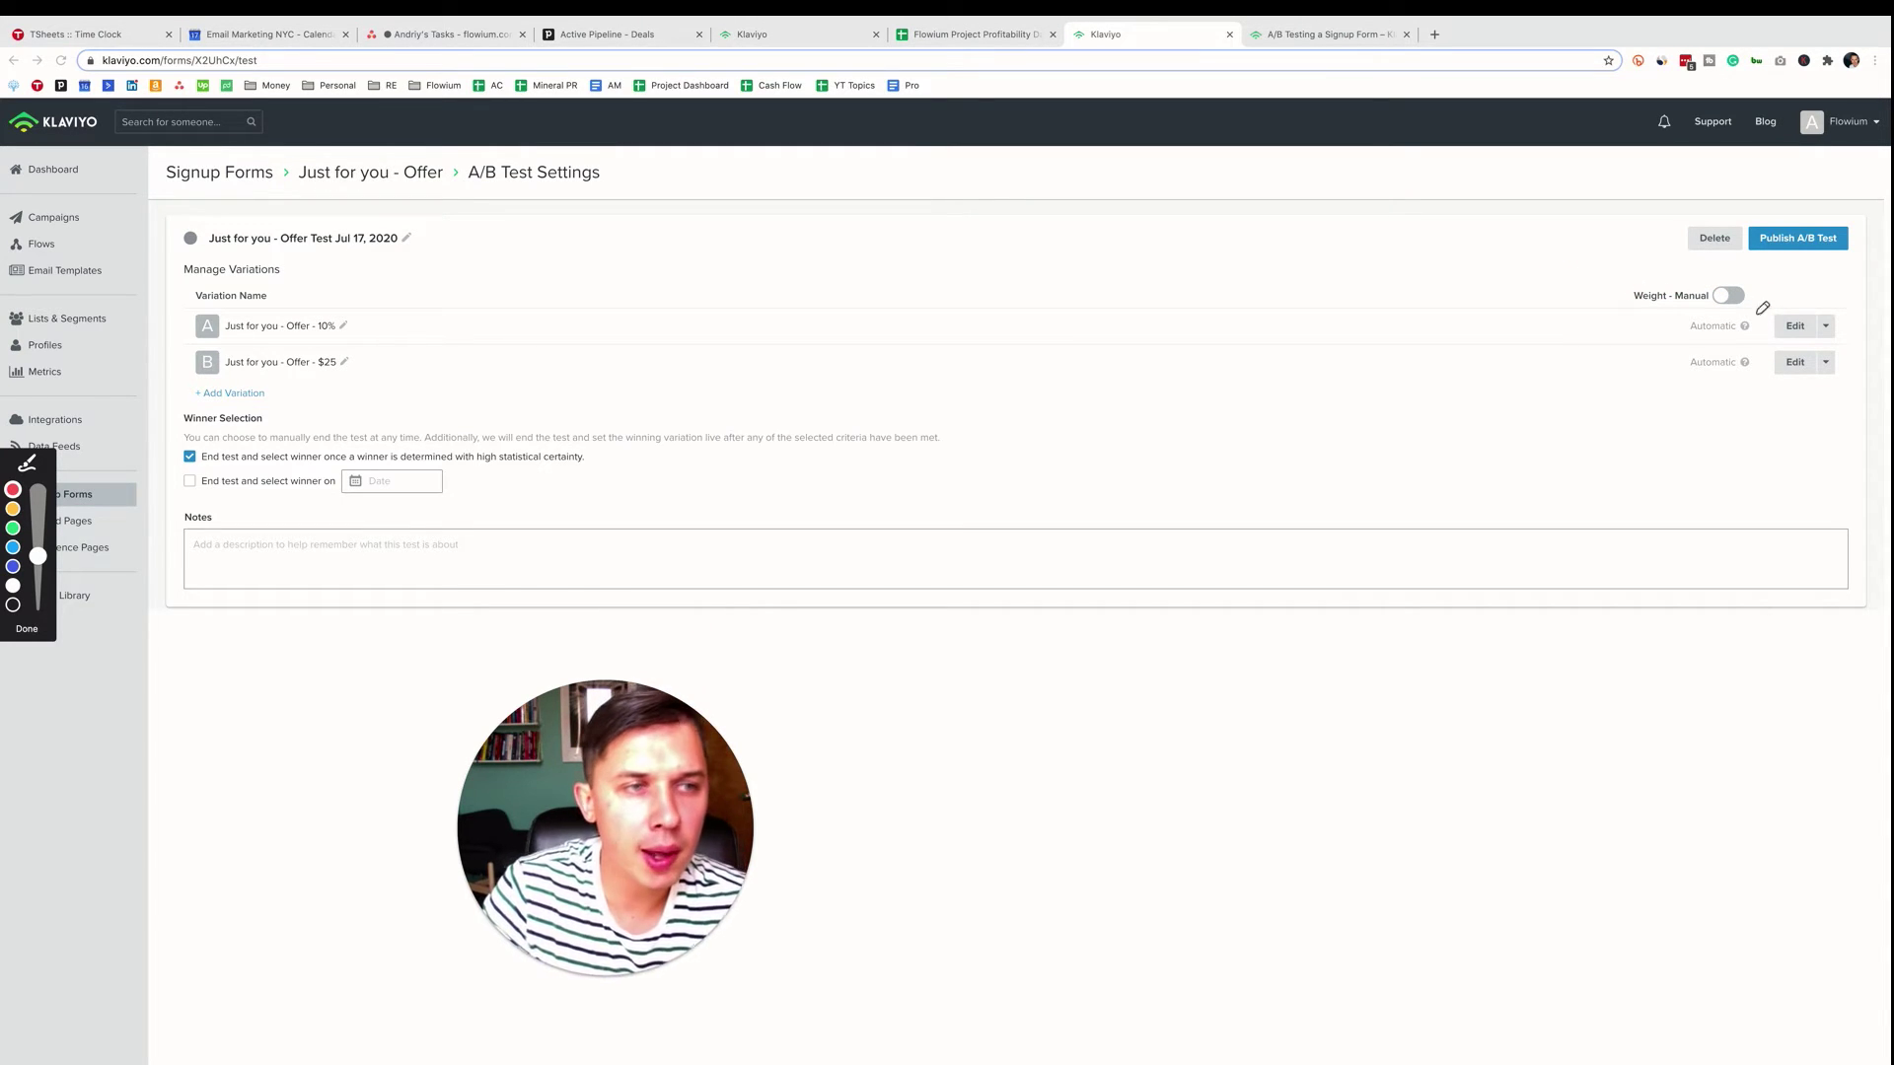
{"action": "left_click", "coordinate": [1728, 295]}
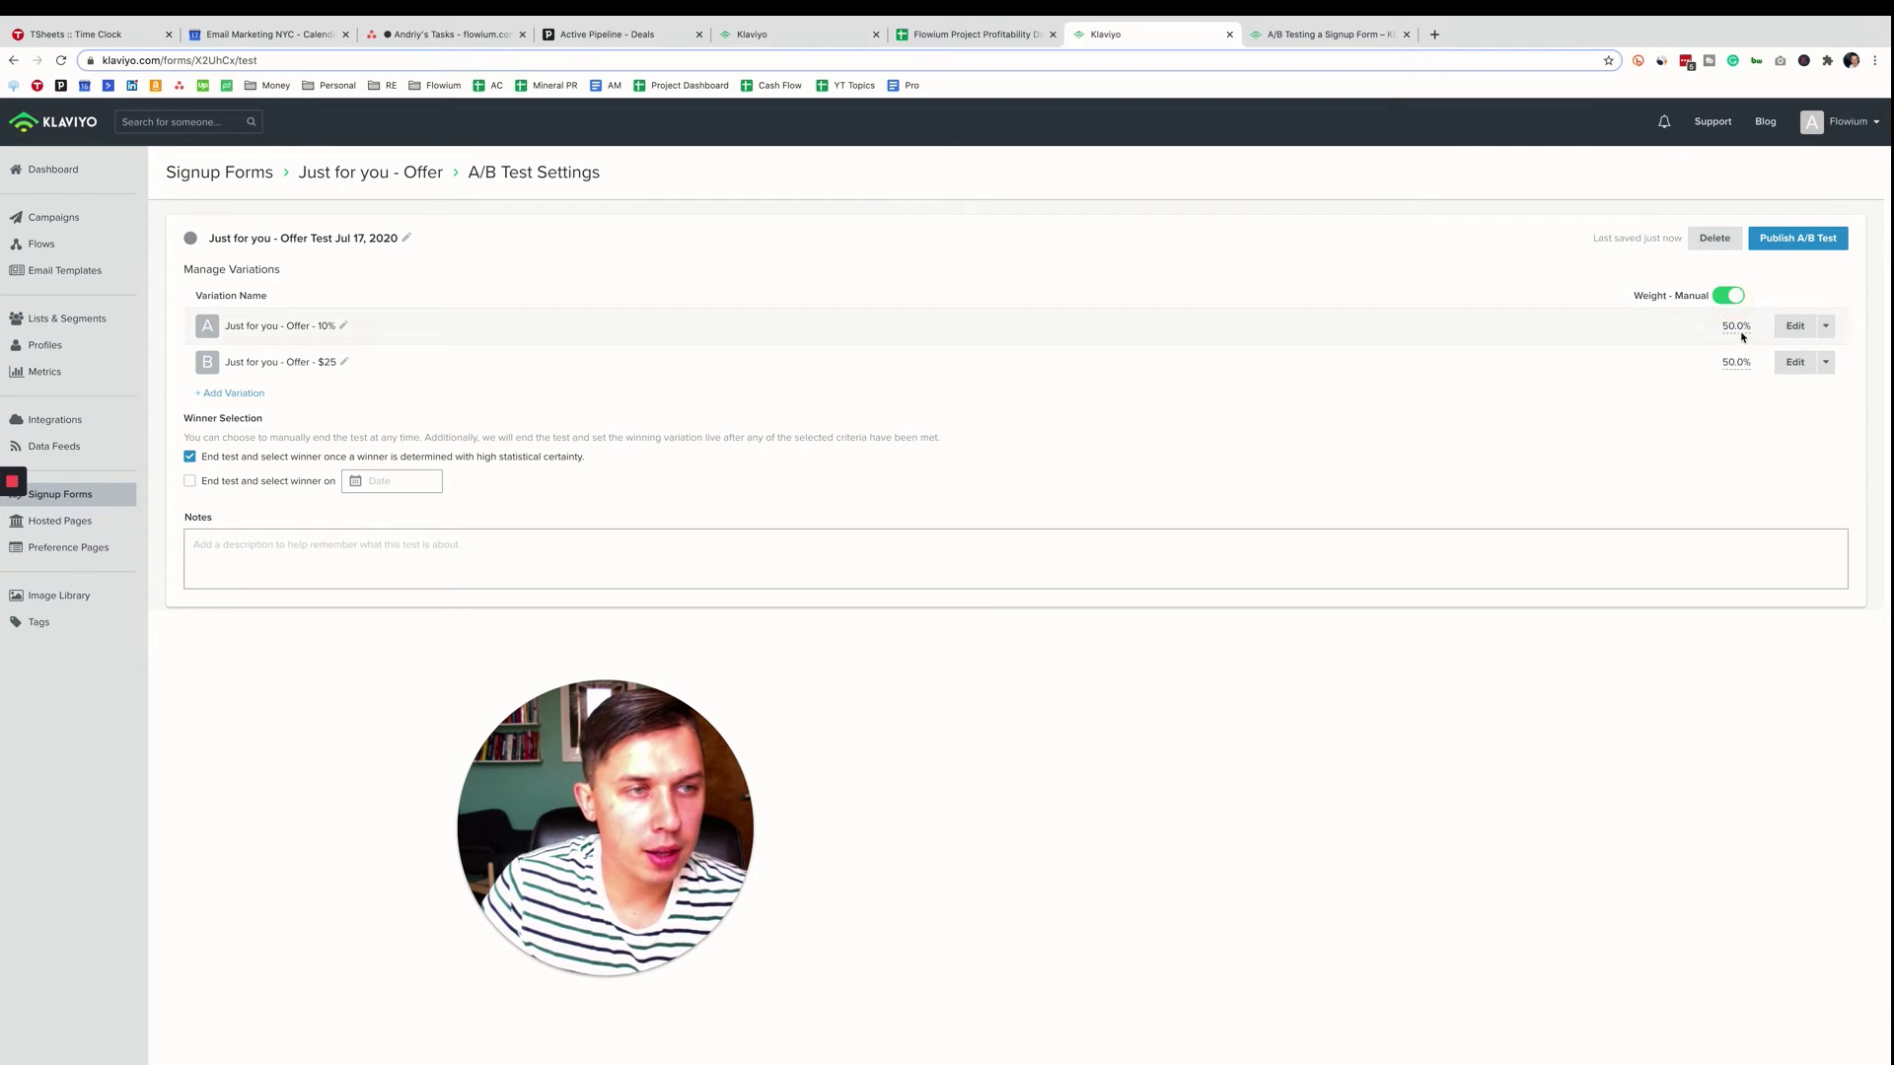
{"action": "left_click", "coordinate": [1728, 326]}
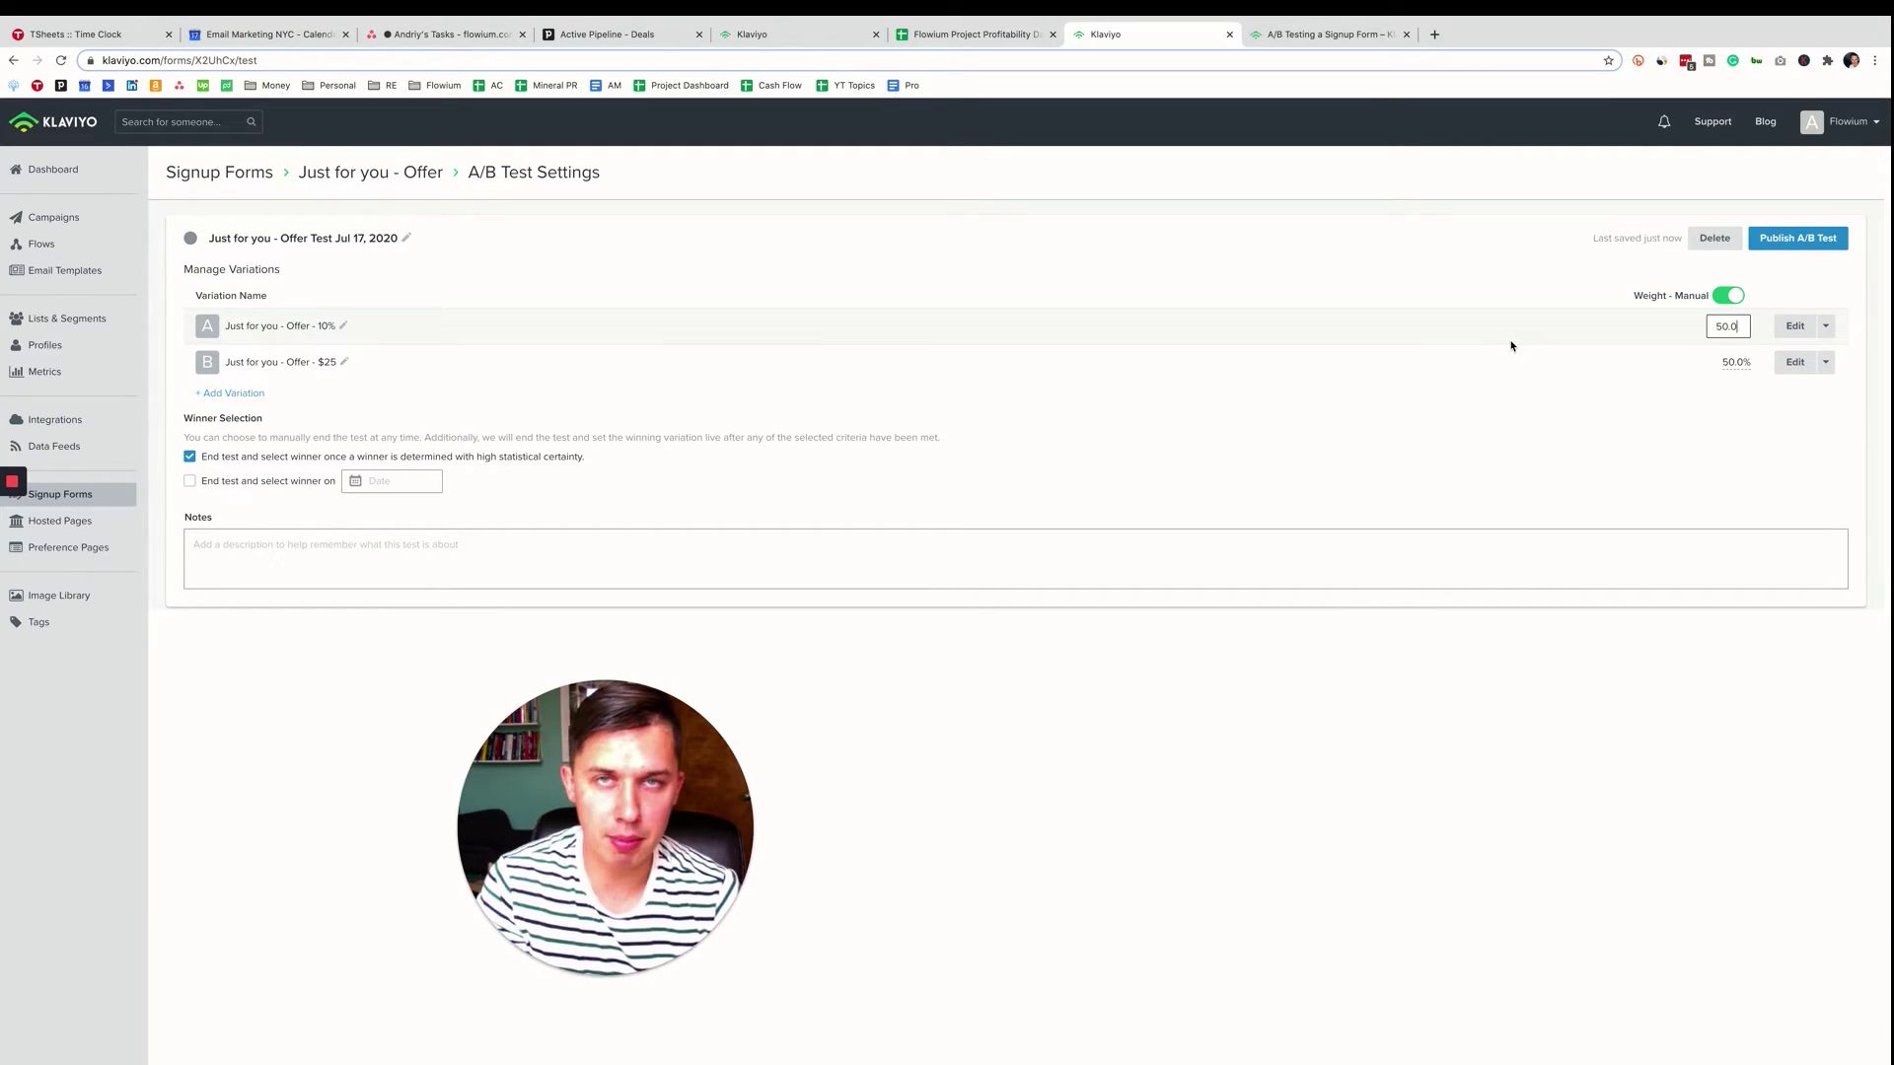
{"action": "left_click", "coordinate": [1015, 289]}
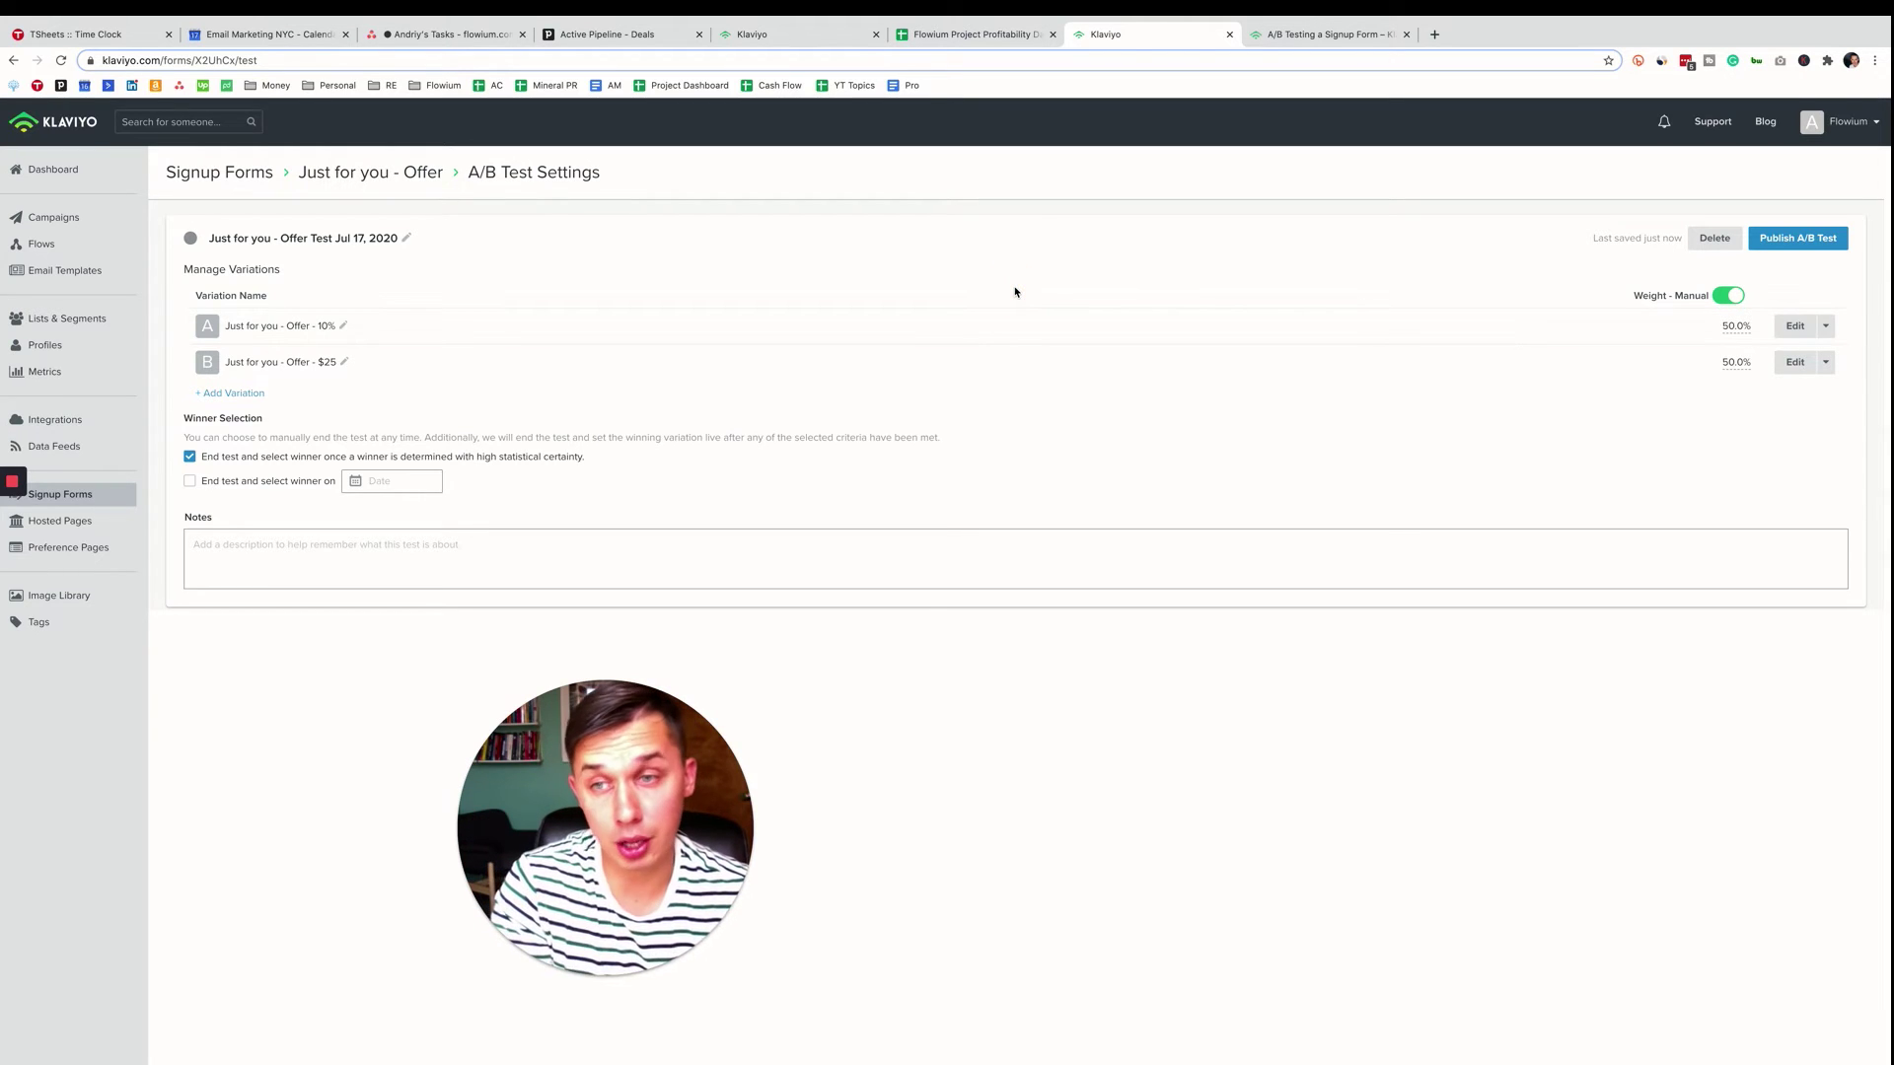
{"action": "left_click", "coordinate": [12, 481]}
{"action": "mouse_move", "coordinate": [203, 432]}
{"action": "left_mouse_down"}
{"action": "mouse_move", "coordinate": [625, 452]}
{"action": "mouse_move", "coordinate": [160, 424]}
{"action": "left_mouse_up"}
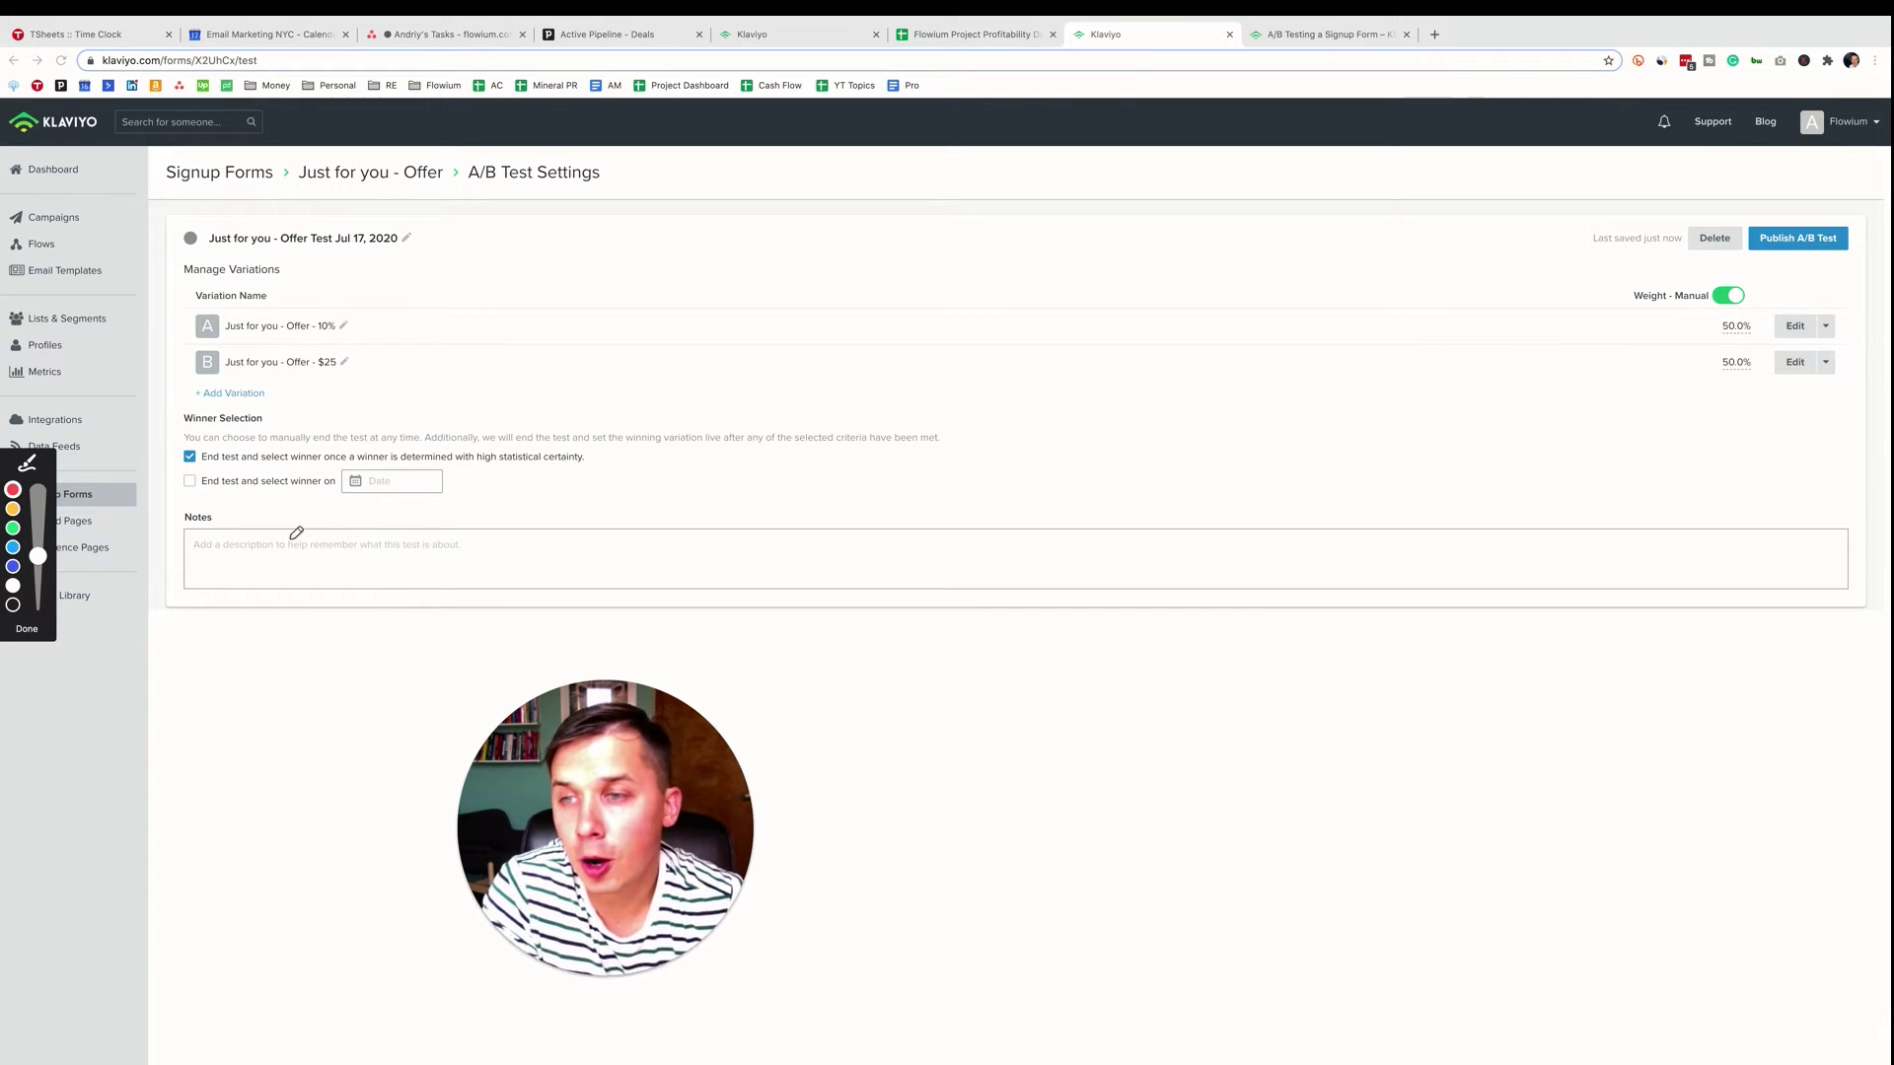
{"action": "mouse_move", "coordinate": [305, 464]}
{"action": "left_mouse_down"}
{"action": "mouse_move", "coordinate": [170, 483]}
{"action": "mouse_move", "coordinate": [475, 499]}
{"action": "mouse_move", "coordinate": [254, 456]}
{"action": "left_mouse_up"}
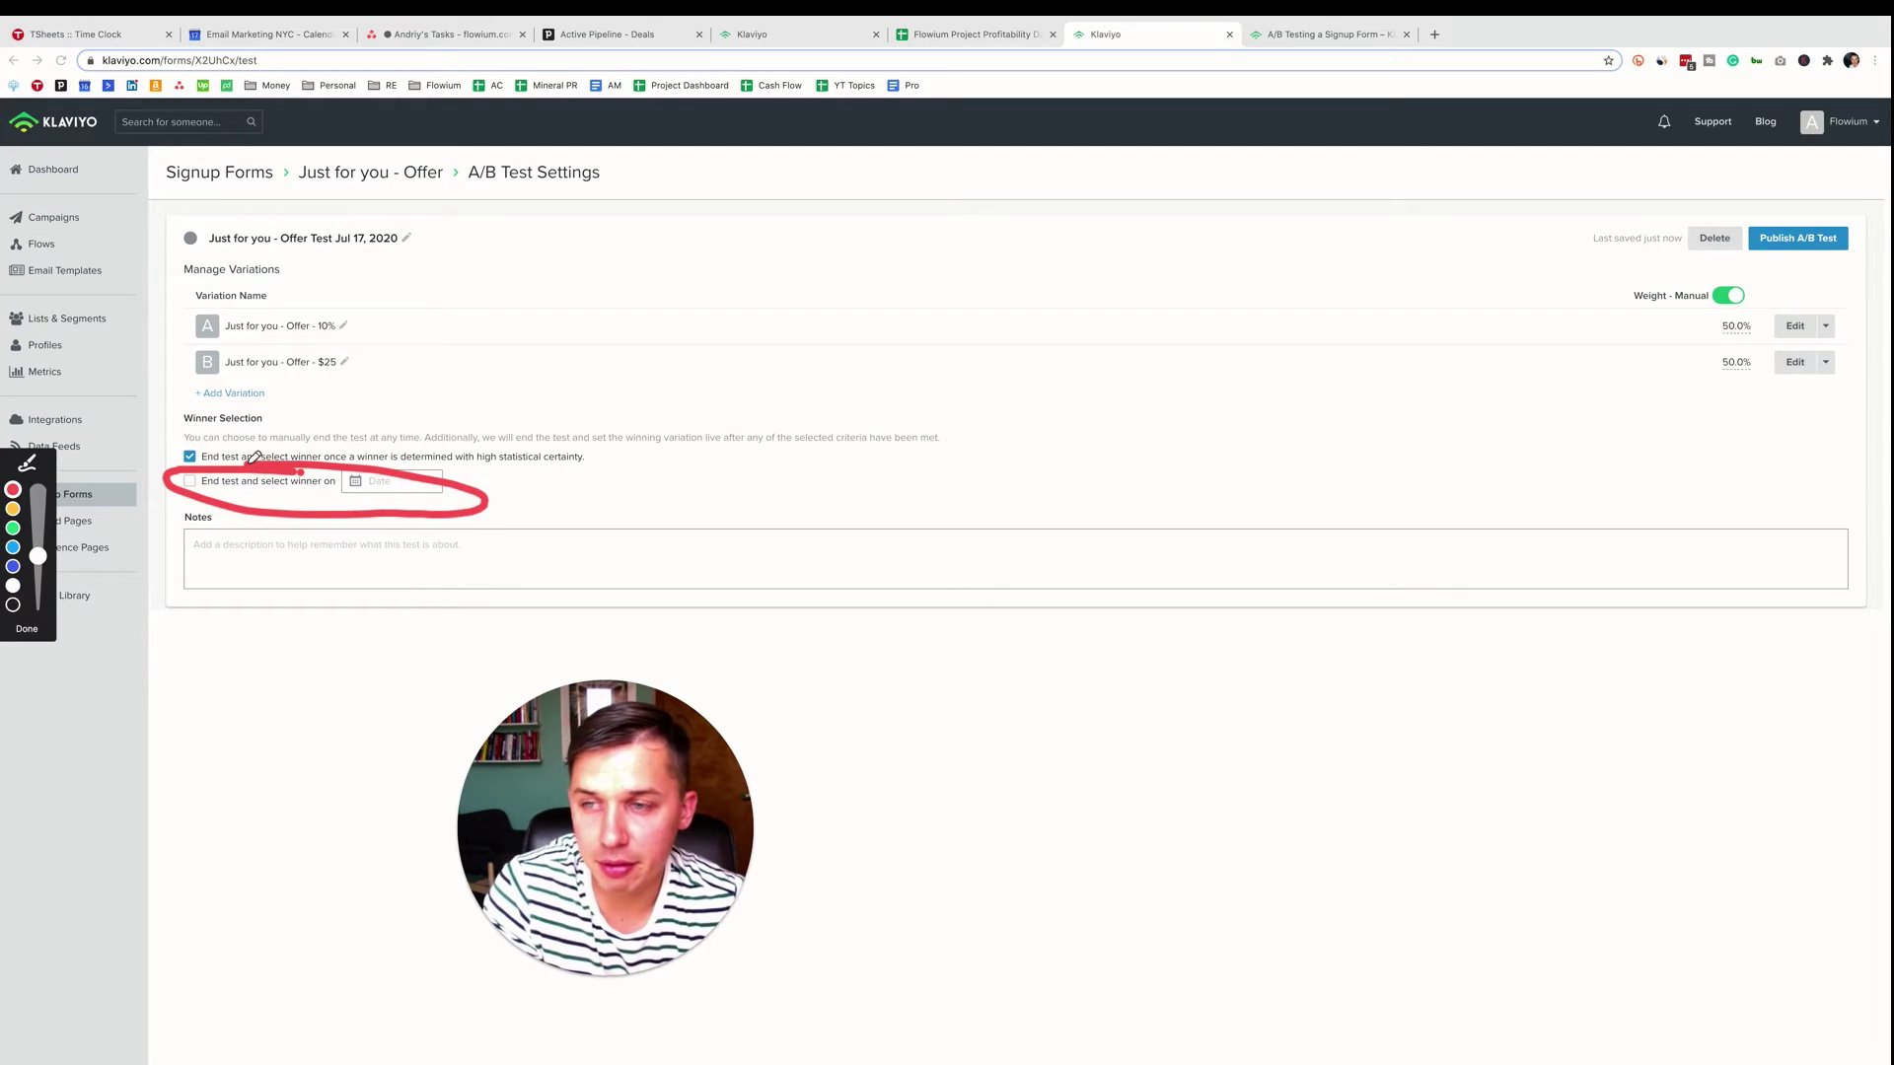
{"action": "key", "text": "Escape"}
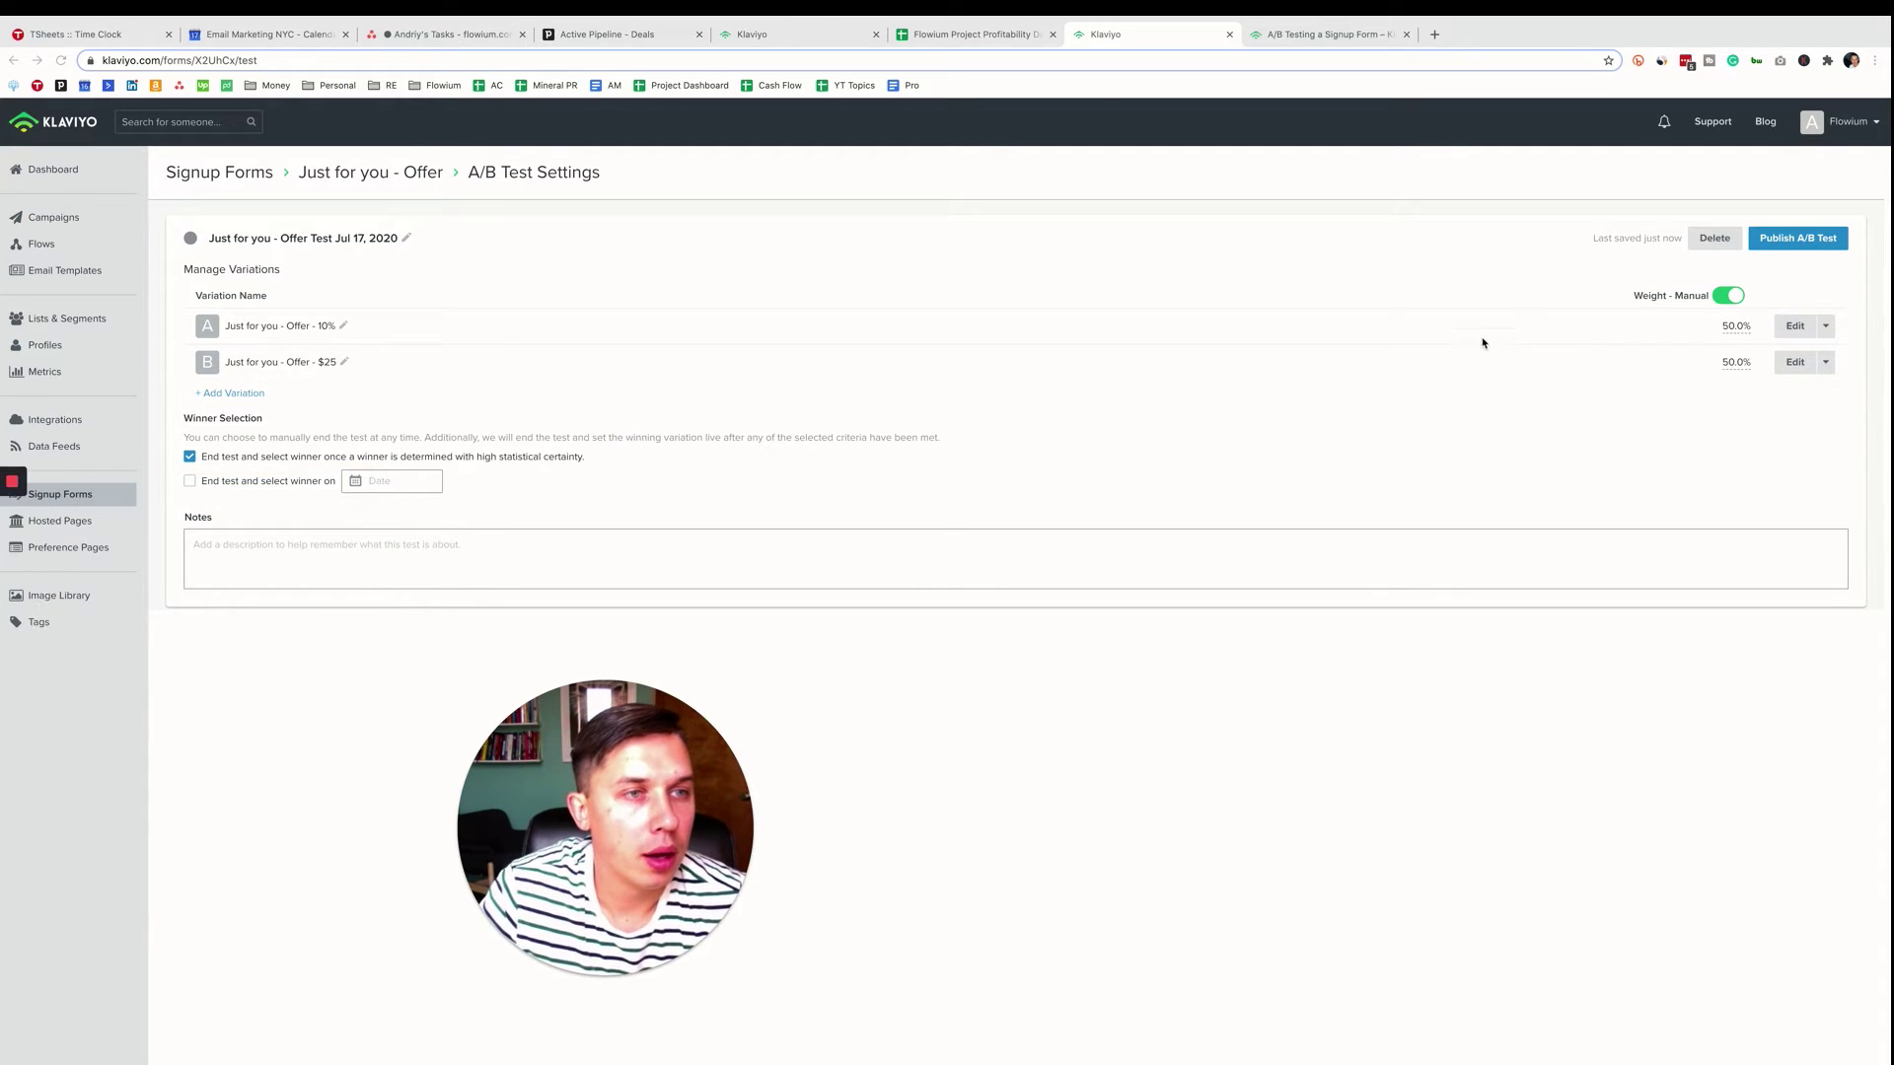
Attempt to publish the A/B test after checking the site URL for the install check
{"action": "left_click", "coordinate": [1797, 238]}
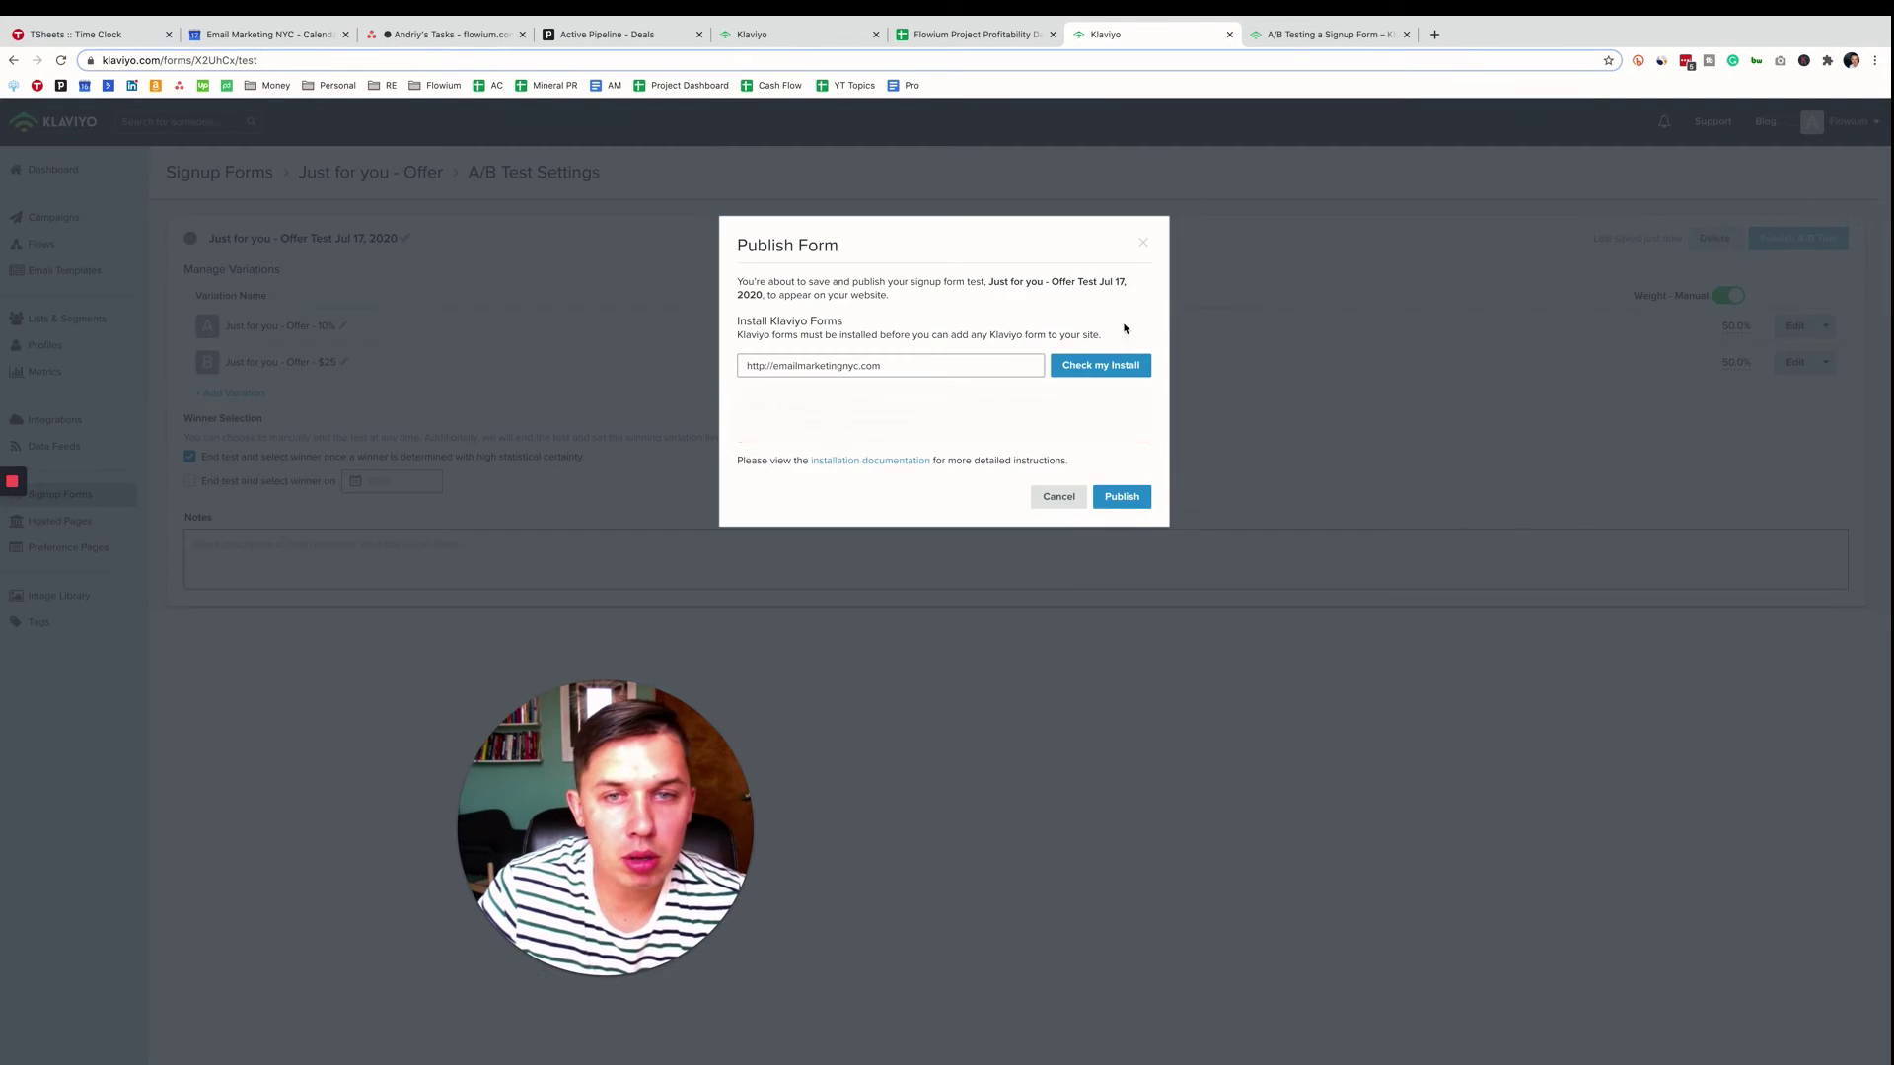
{"action": "triple_click", "coordinate": [962, 366]}
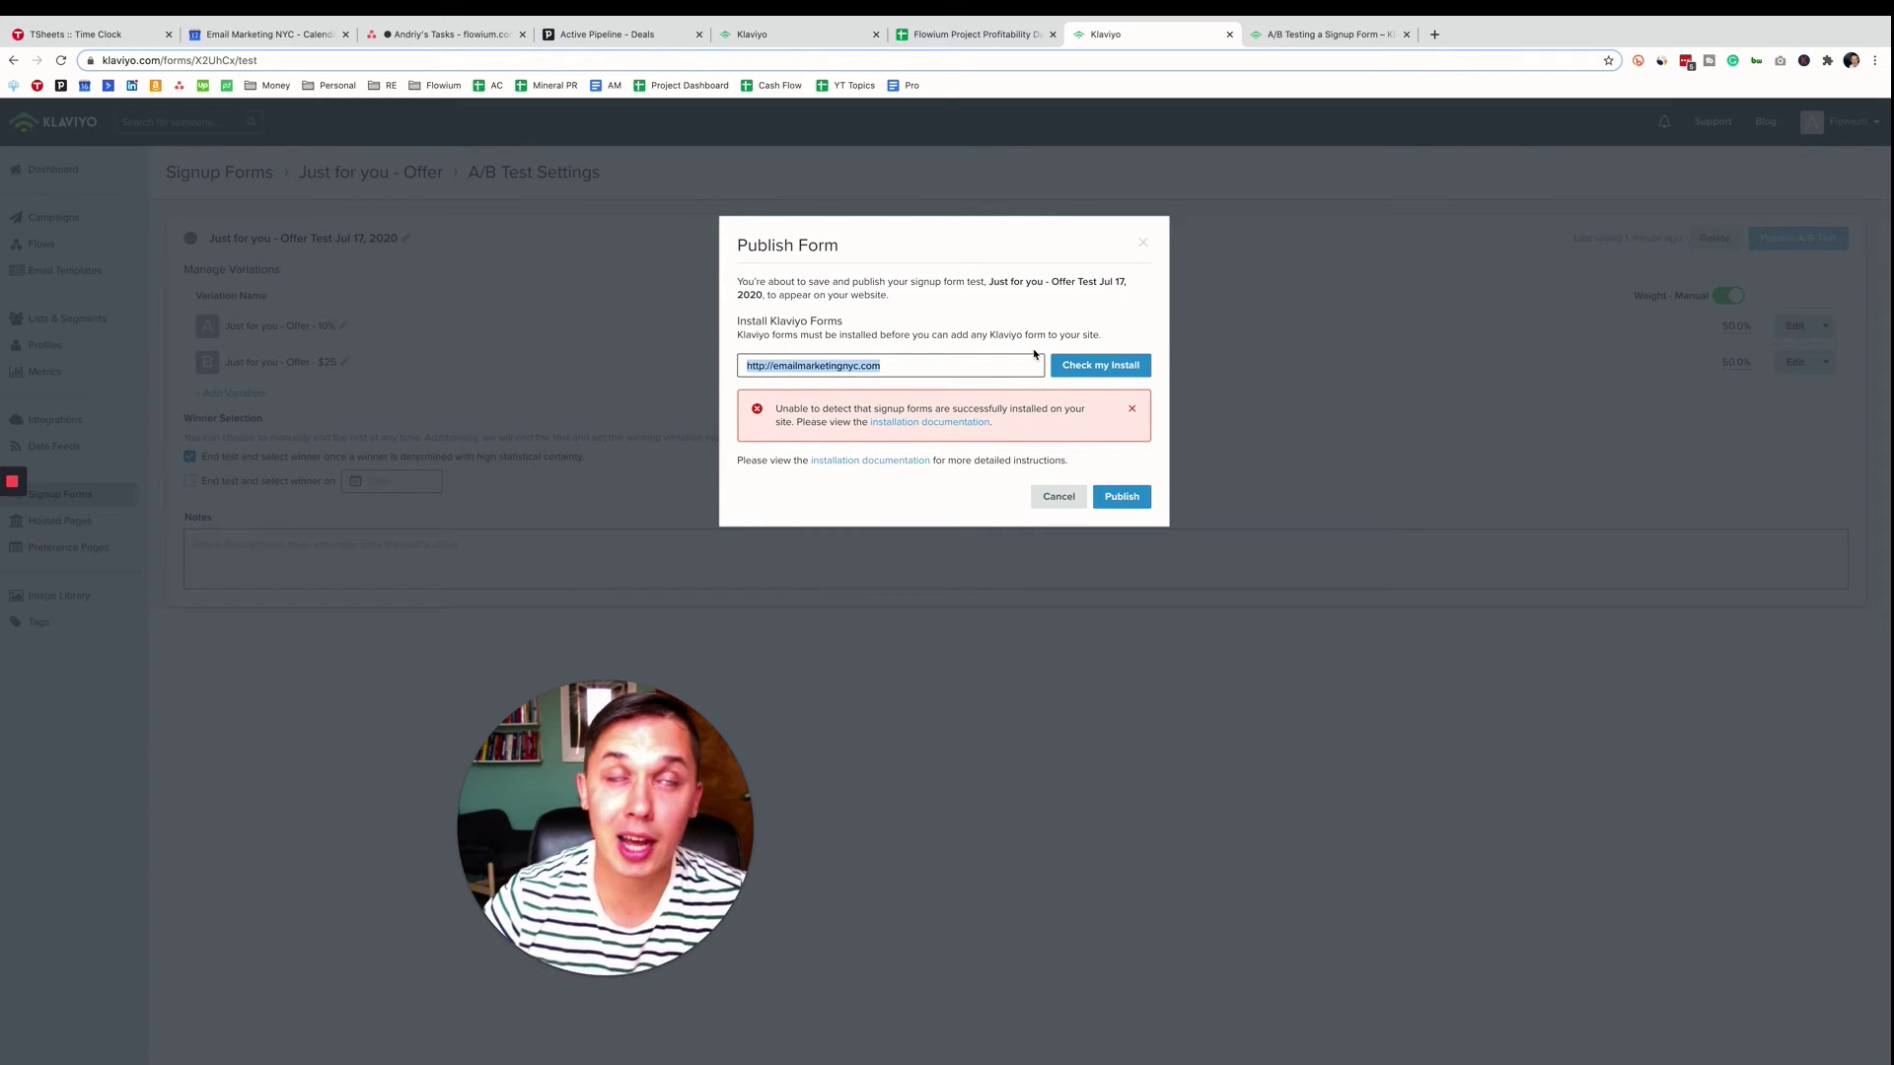
{"action": "left_click", "coordinate": [1122, 497]}
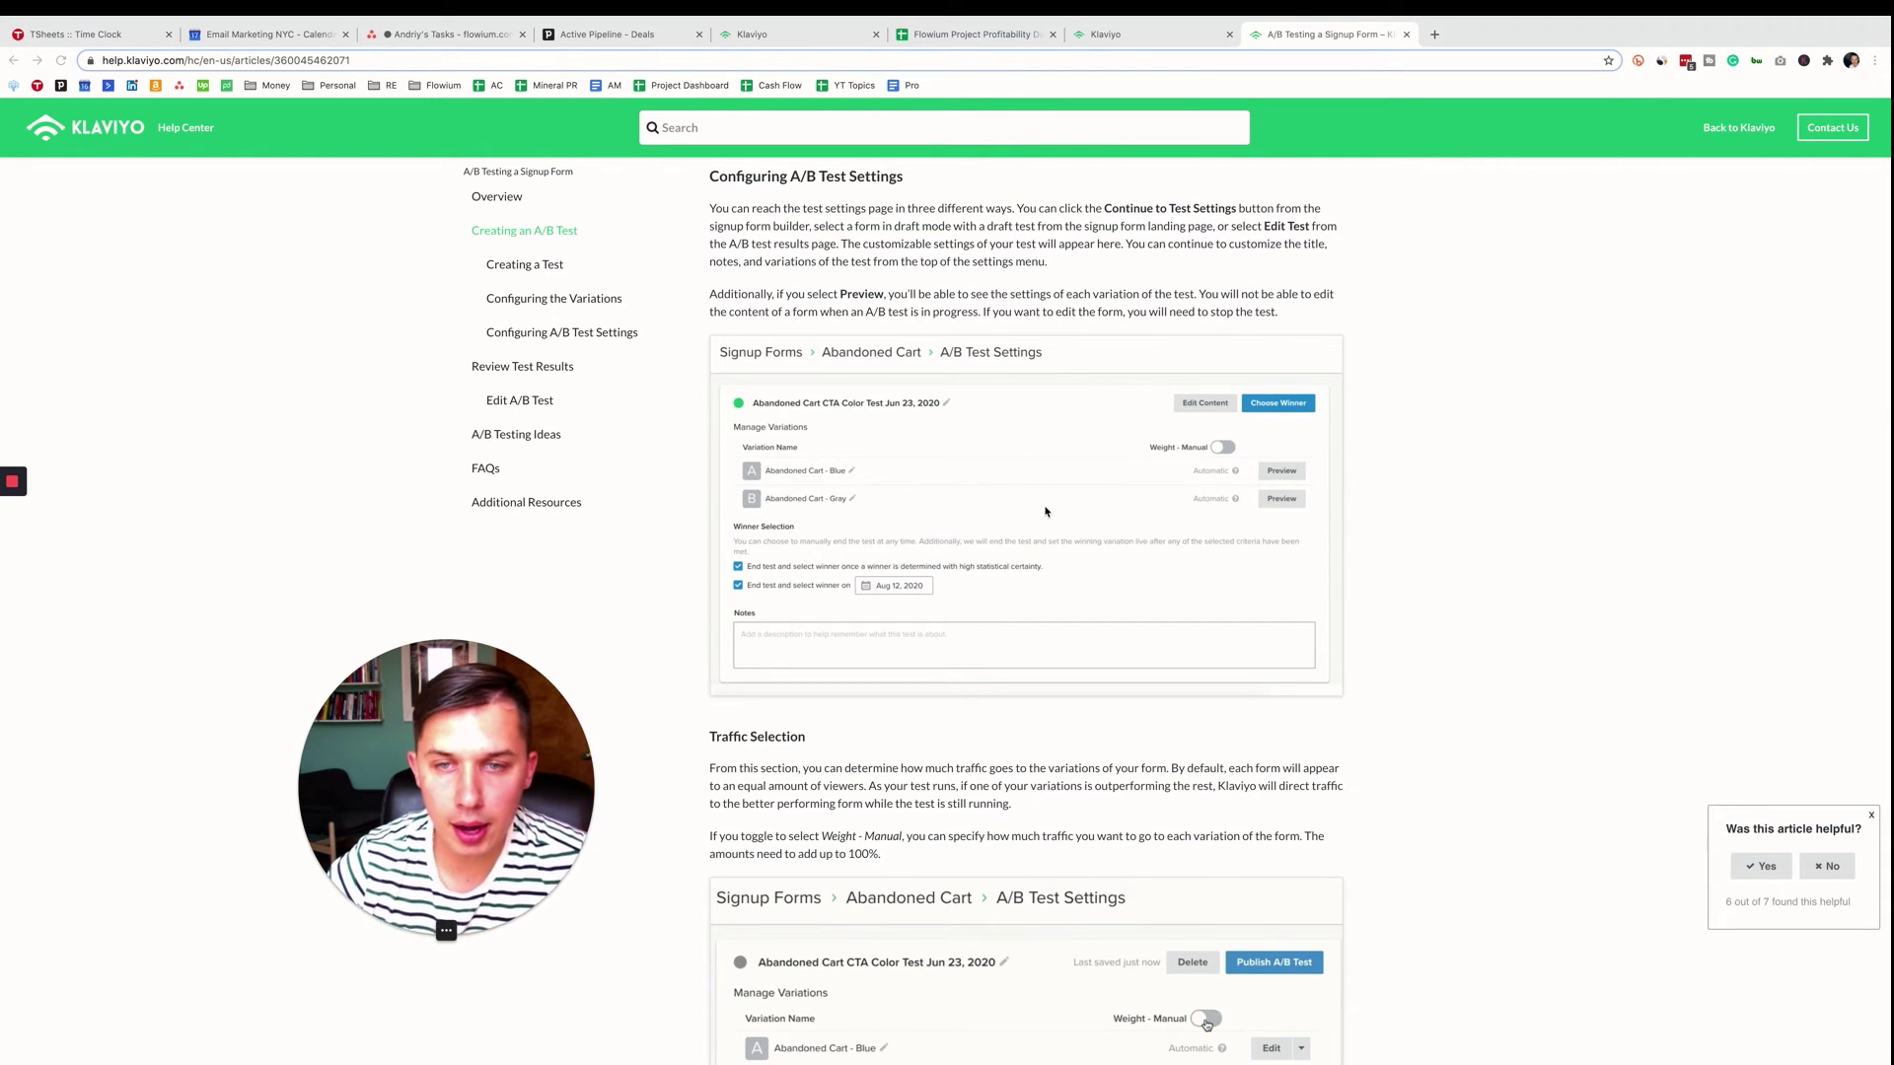
Scroll the A/B testing help article down to the Form Submit Rate Graph section
{"action": "scroll", "coordinate": [1046, 511], "scroll_direction": "down", "scroll_amount": 15}
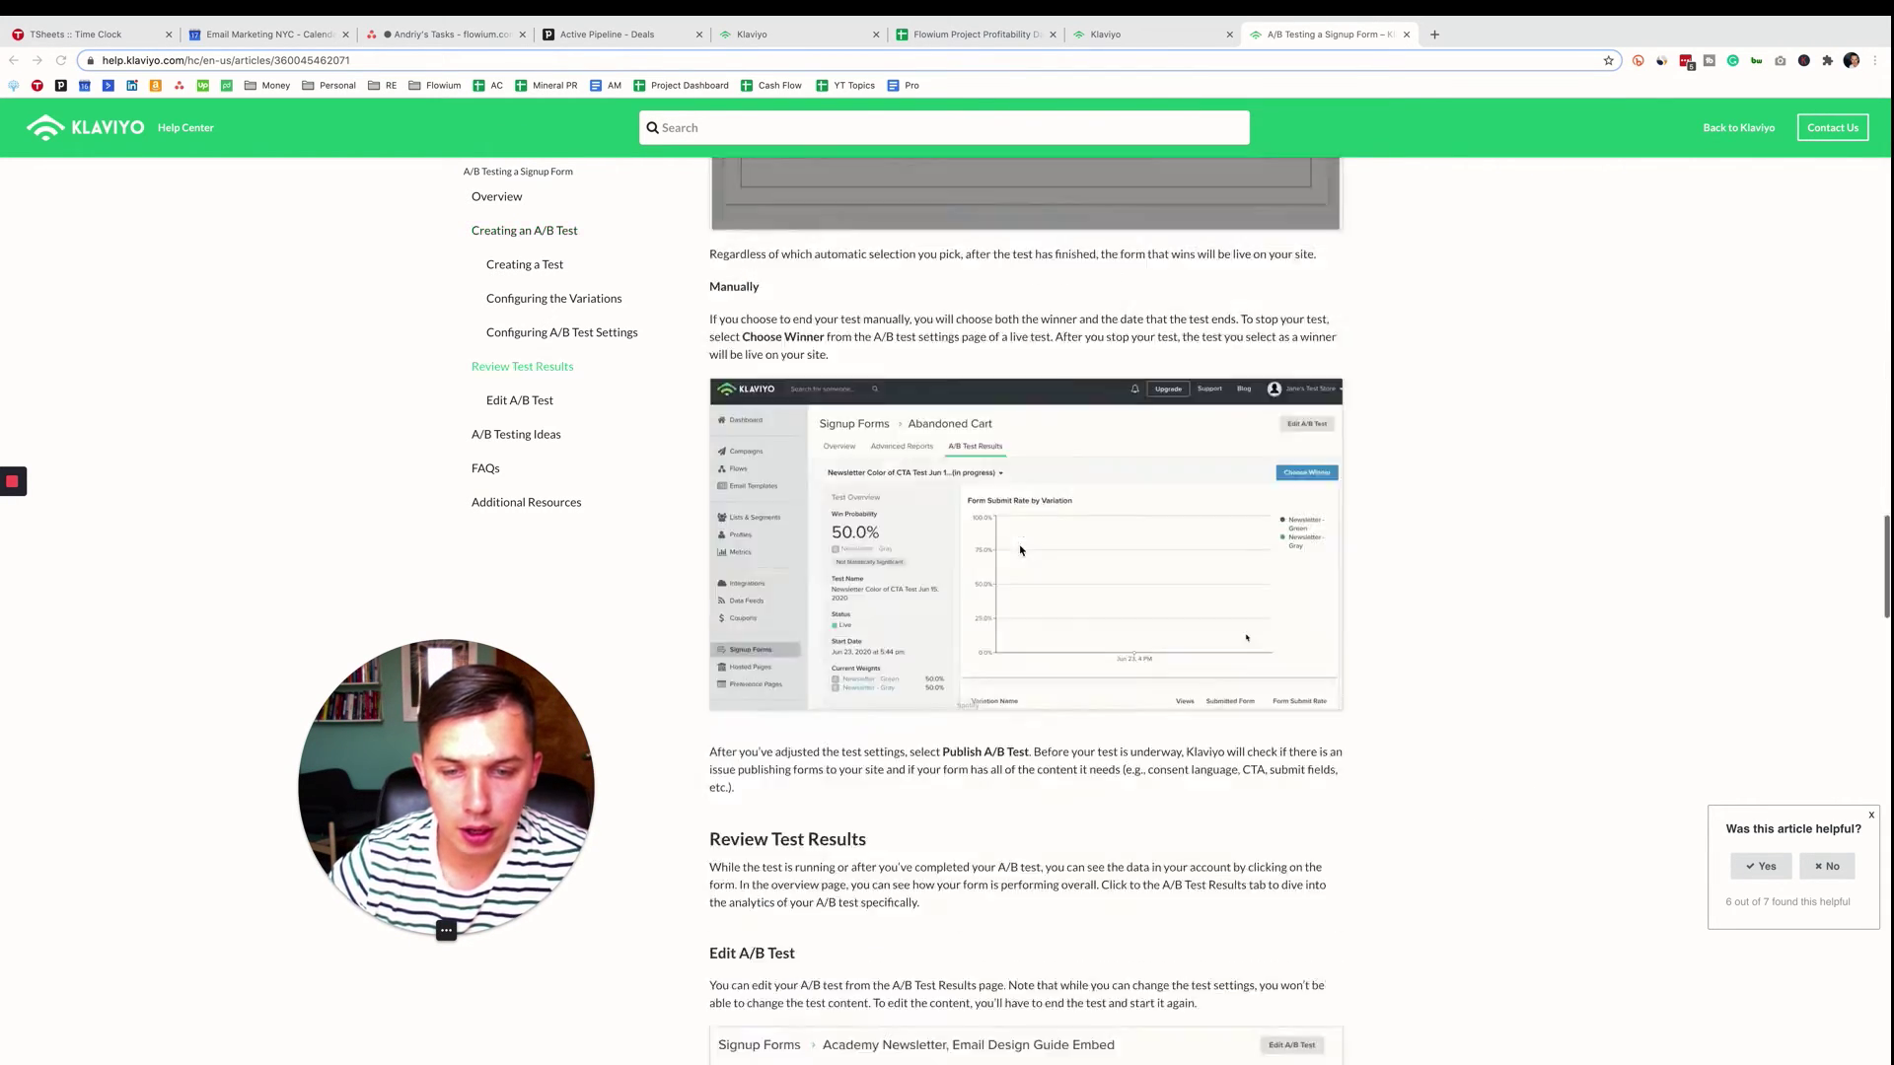
{"action": "scroll", "coordinate": [1021, 551], "scroll_direction": "down", "scroll_amount": 5}
{"action": "scroll", "coordinate": [1020, 551], "scroll_direction": "up", "scroll_amount": 5}
{"action": "scroll", "coordinate": [808, 579], "scroll_direction": "down", "scroll_amount": 15}
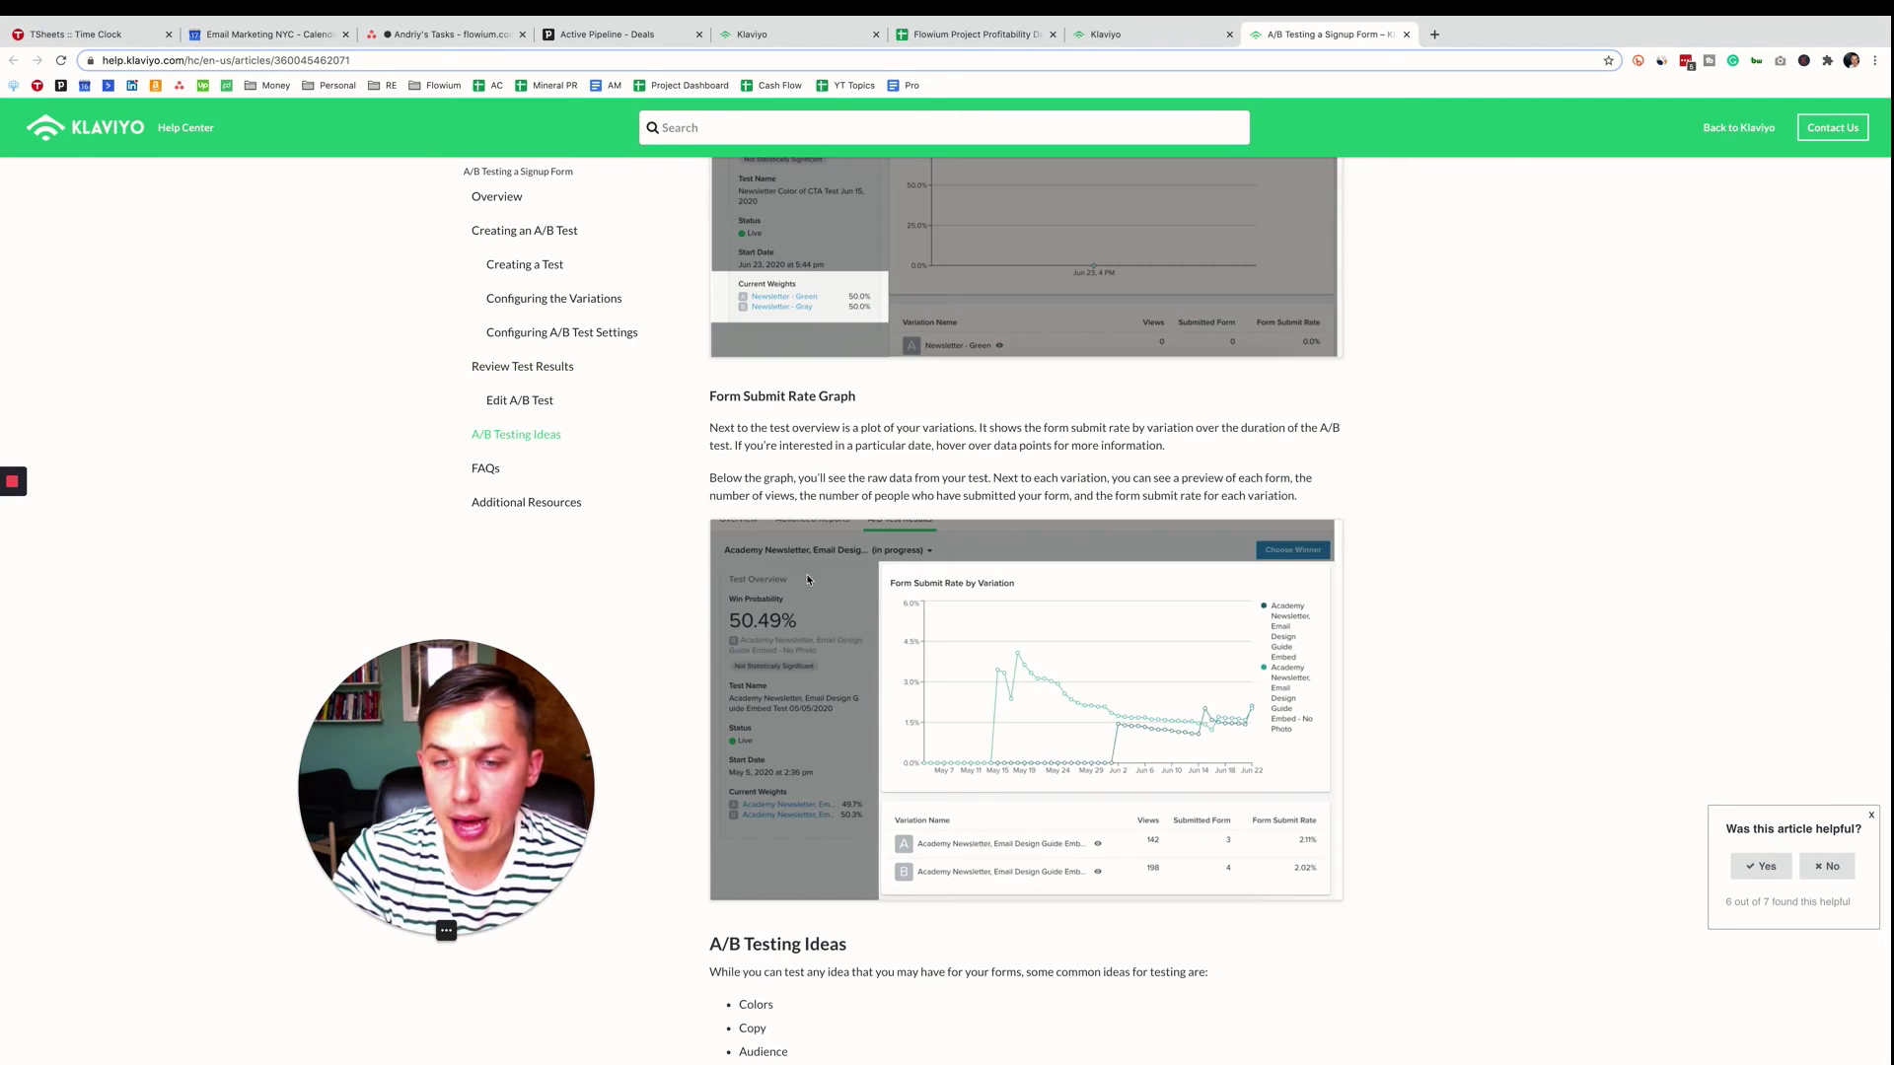
{"action": "mouse_move", "coordinate": [4, 512]}
{"action": "left_click", "coordinate": [12, 609]}
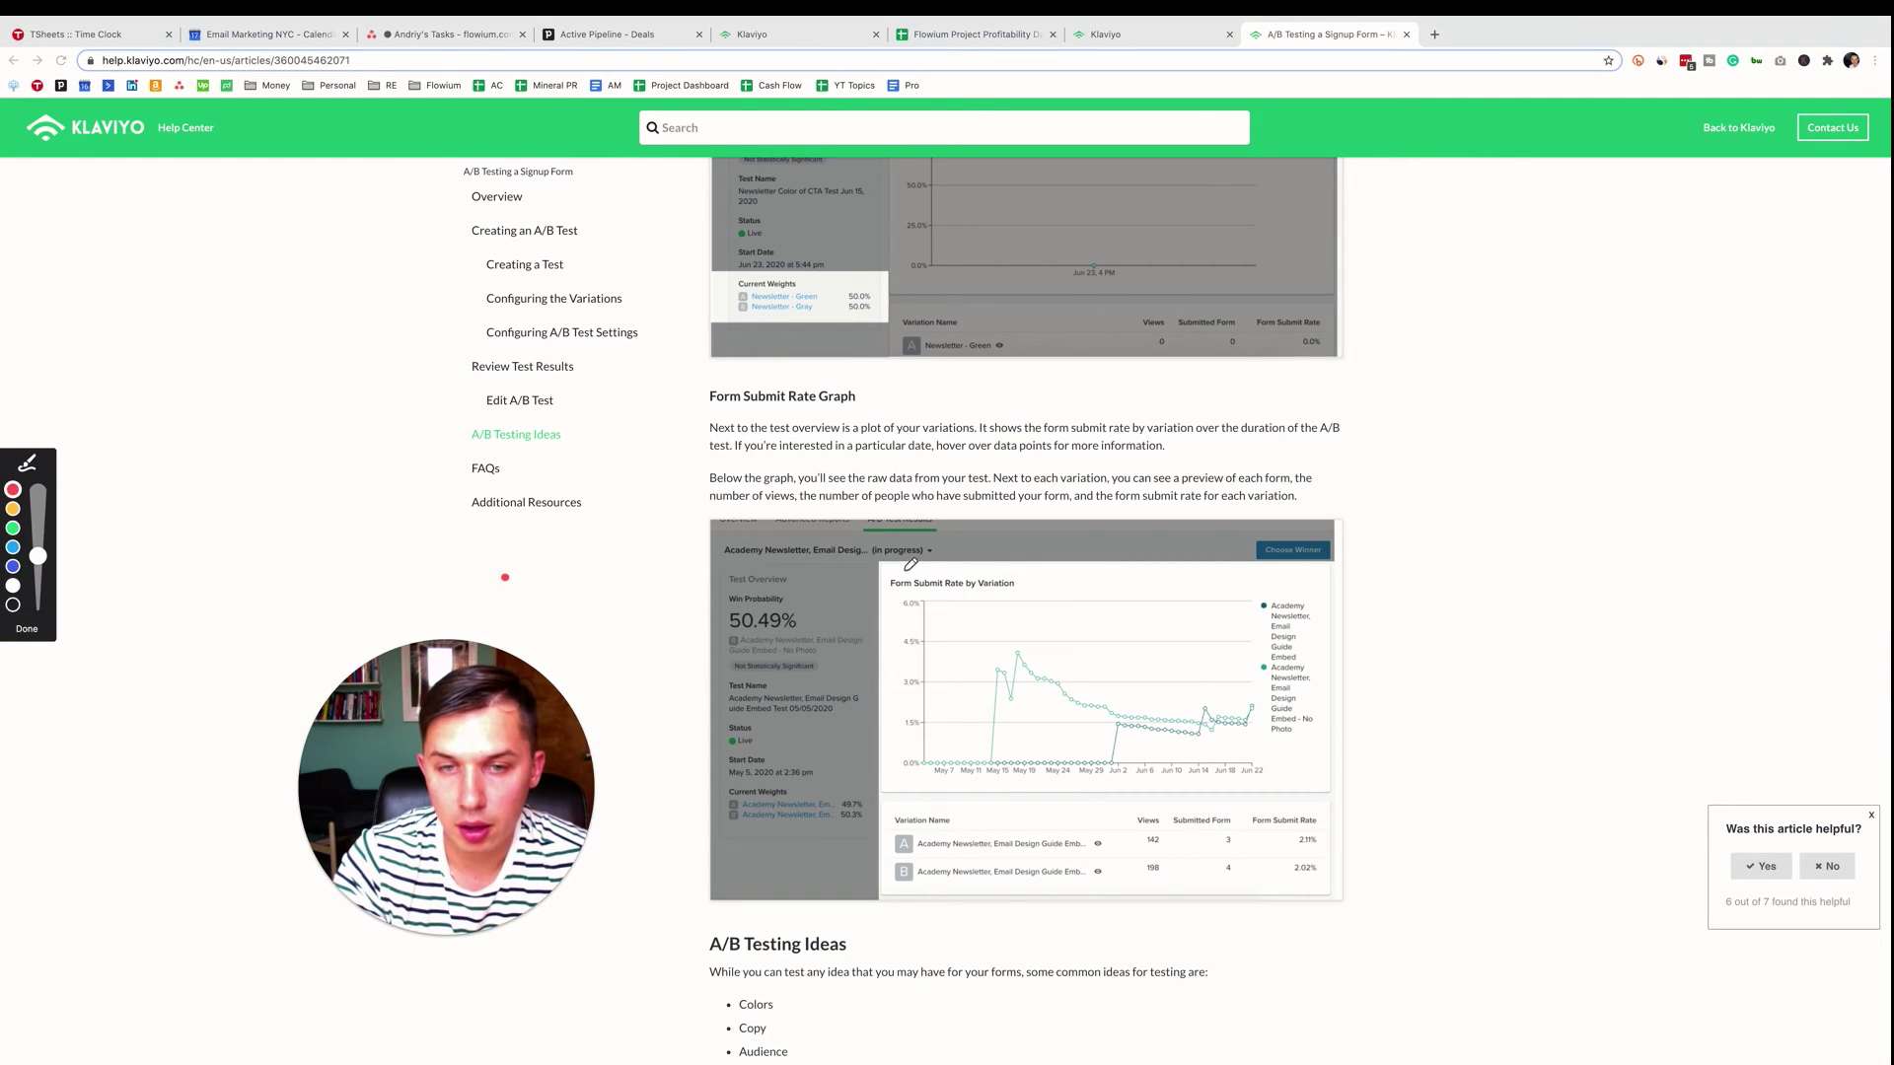
{"action": "mouse_move", "coordinate": [889, 775]}
{"action": "left_mouse_down"}
{"action": "mouse_move", "coordinate": [1154, 789]}
{"action": "mouse_move", "coordinate": [1331, 691]}
{"action": "mouse_move", "coordinate": [1135, 552]}
{"action": "mouse_move", "coordinate": [846, 545]}
{"action": "left_mouse_up"}
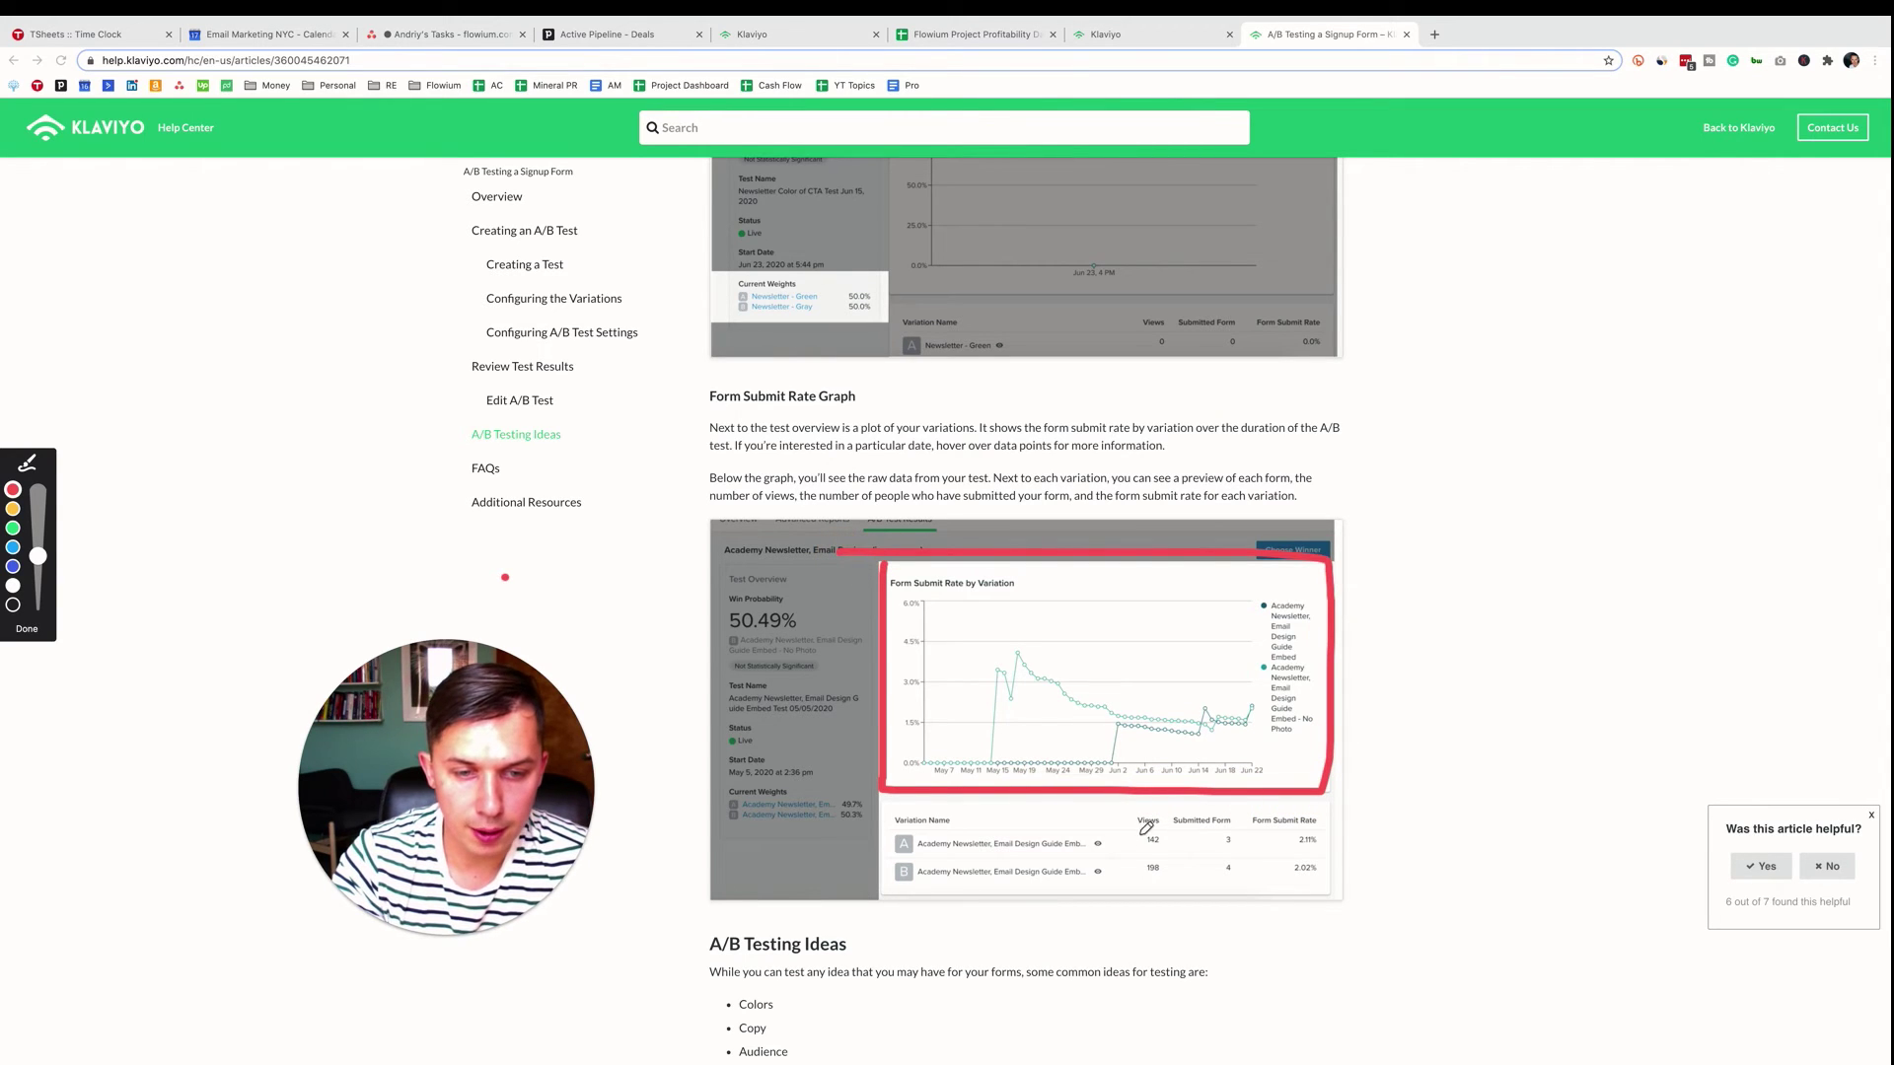
{"action": "mouse_move", "coordinate": [1176, 806]}
{"action": "left_mouse_down"}
{"action": "mouse_move", "coordinate": [1125, 883]}
{"action": "mouse_move", "coordinate": [1151, 824]}
{"action": "mouse_move", "coordinate": [1228, 811]}
{"action": "mouse_move", "coordinate": [1198, 801]}
{"action": "mouse_move", "coordinate": [1265, 844]}
{"action": "mouse_move", "coordinate": [1353, 824]}
{"action": "mouse_move", "coordinate": [1282, 801]}
{"action": "left_mouse_up"}
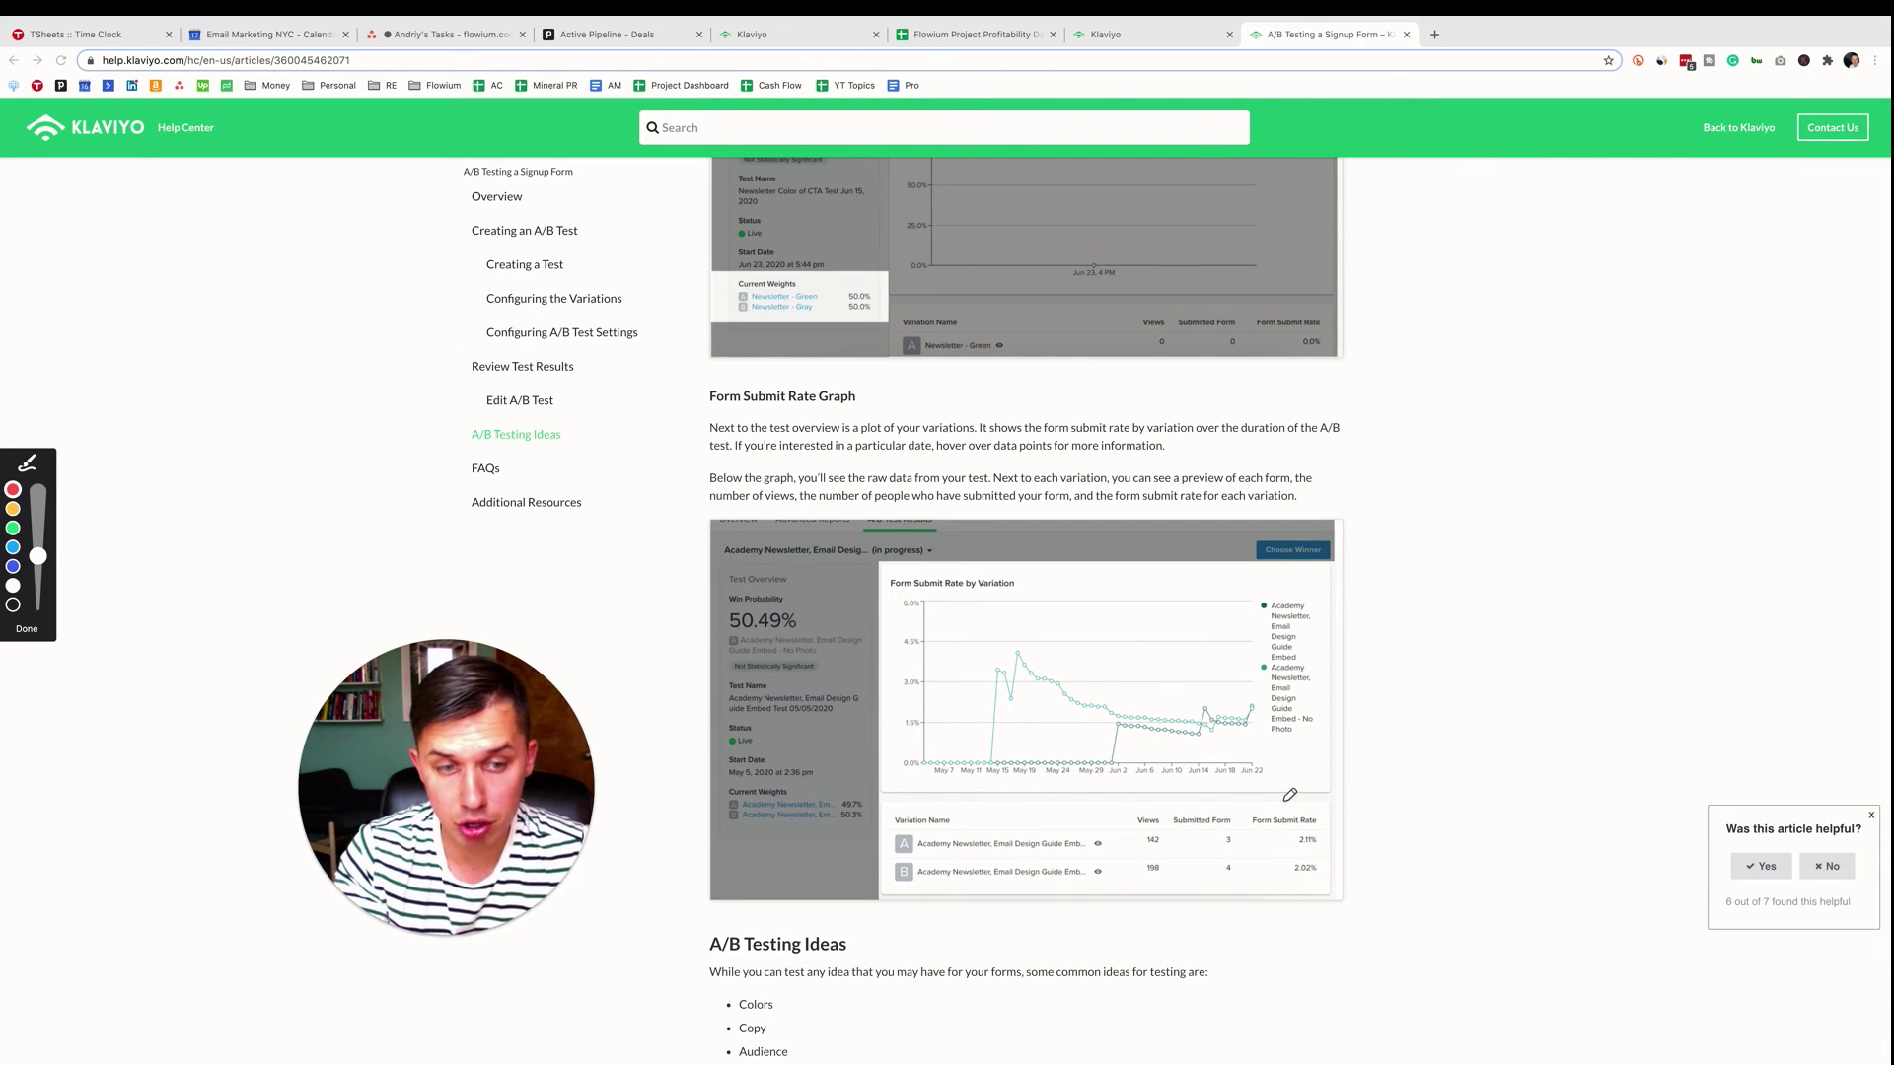
{"action": "mouse_move", "coordinate": [986, 760]}
{"action": "left_mouse_down"}
{"action": "mouse_move", "coordinate": [1016, 679]}
{"action": "mouse_move", "coordinate": [1060, 683]}
{"action": "left_mouse_up"}
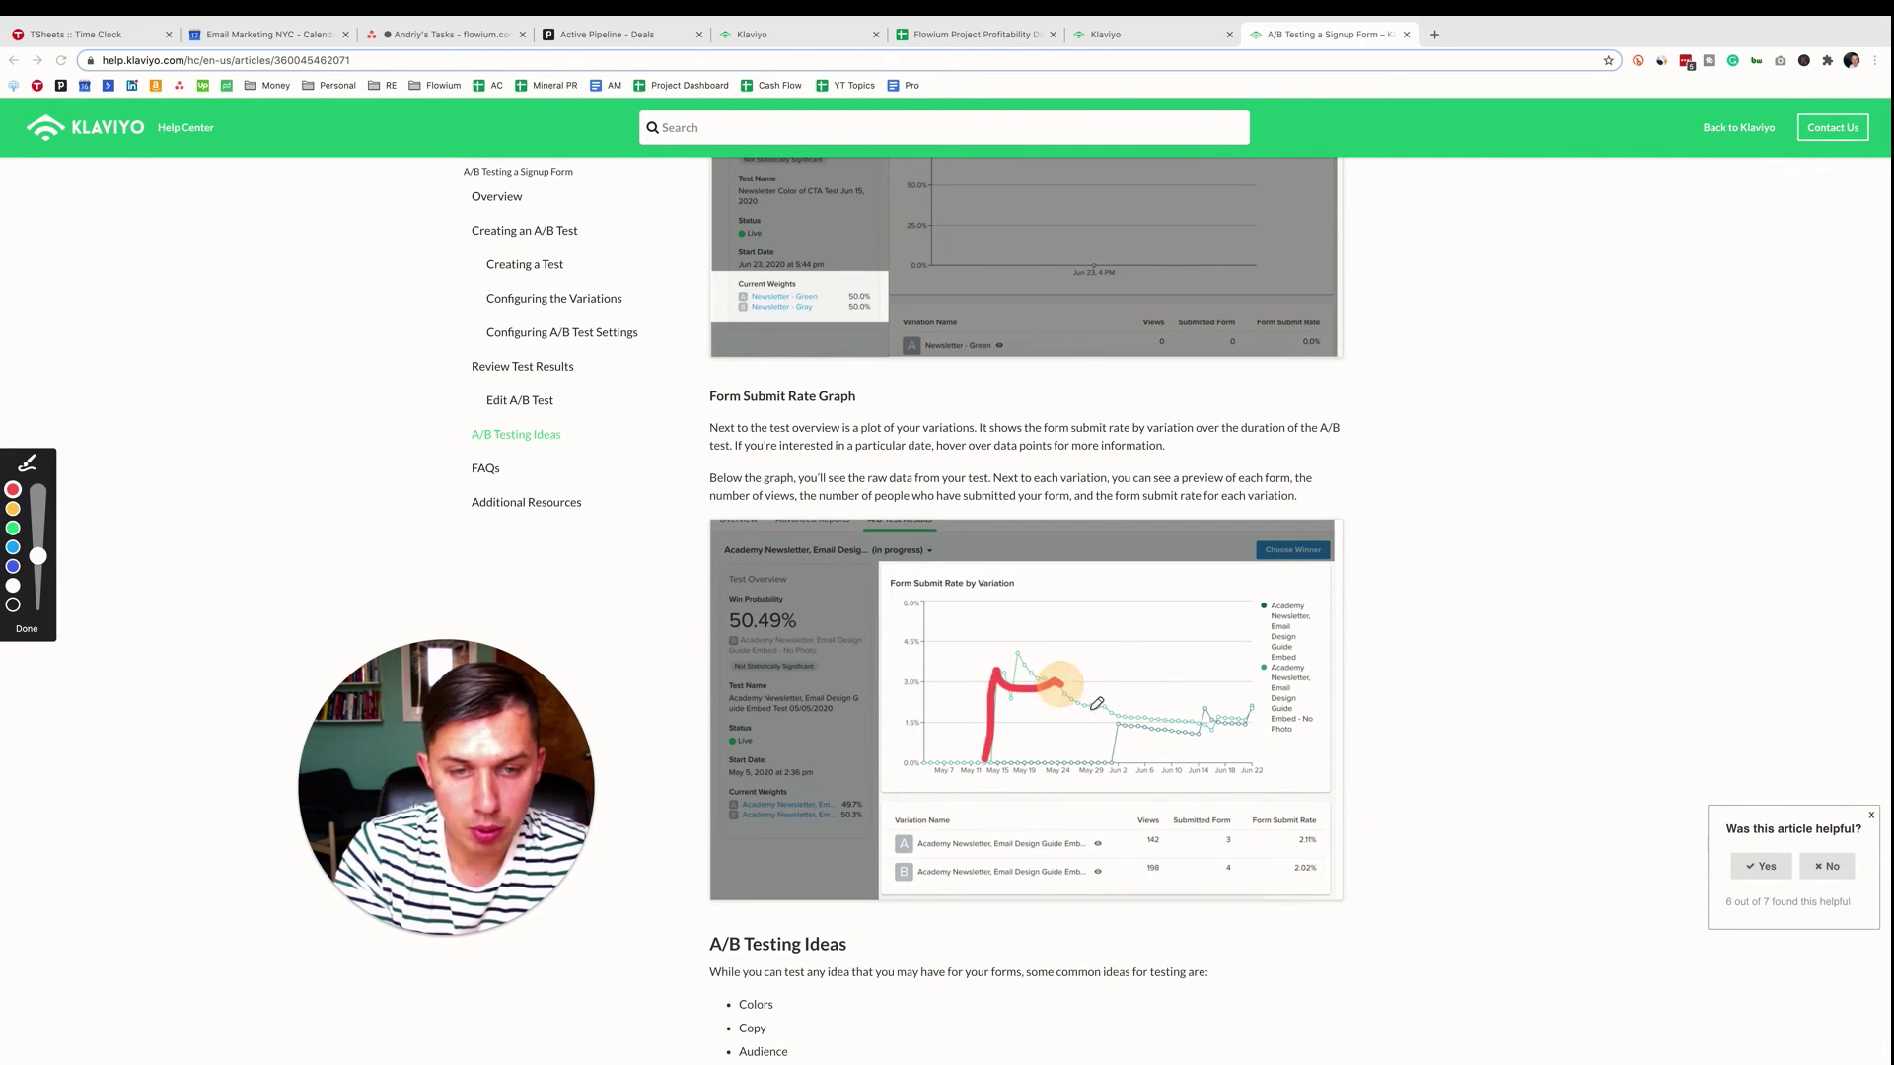
{"action": "left_click_drag", "start_coordinate": [1107, 758], "coordinate": [1223, 735]}
{"action": "mouse_move", "coordinate": [1262, 597]}
{"action": "left_mouse_down"}
{"action": "mouse_move", "coordinate": [1232, 620]}
{"action": "mouse_move", "coordinate": [1302, 730]}
{"action": "left_mouse_up"}
{"action": "left_click_drag", "start_coordinate": [1175, 689], "coordinate": [1177, 704]}
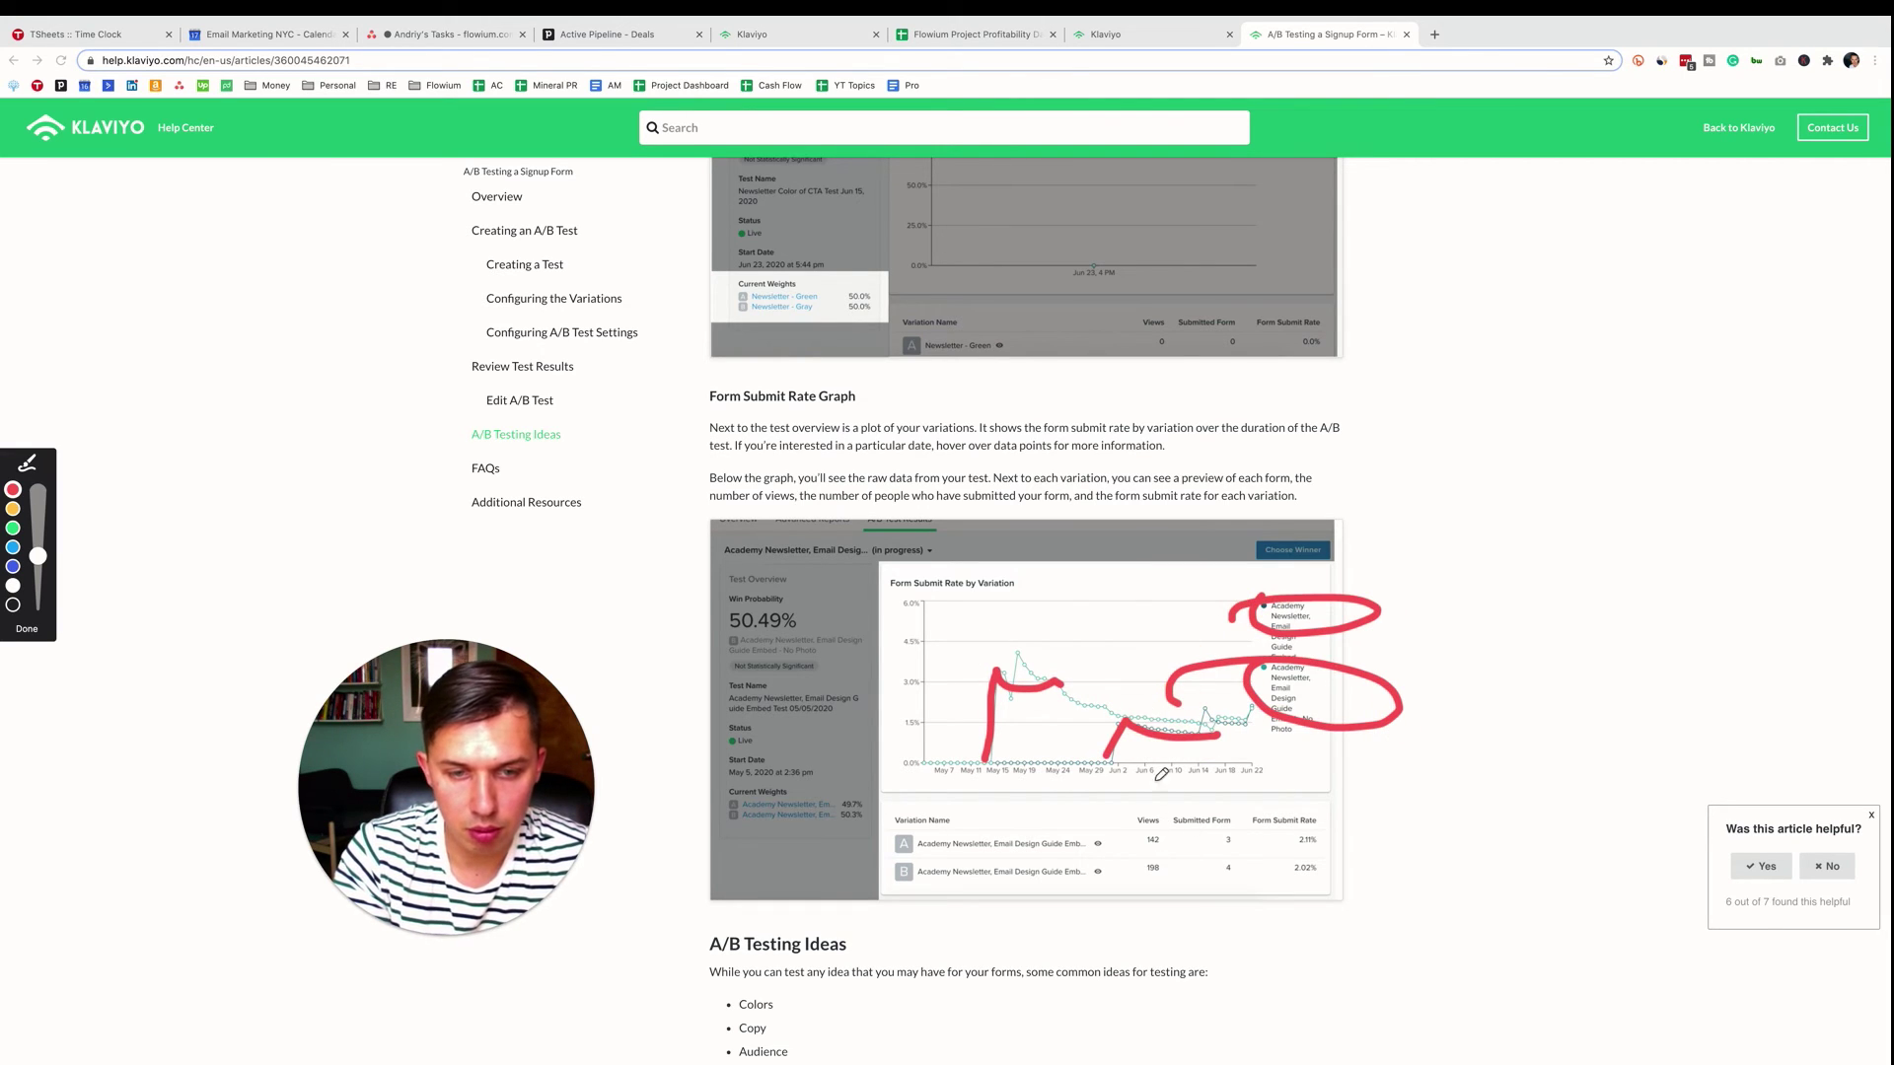
{"action": "key", "text": "Escape"}
Highlight the A/B Testing Ideas heading and its Colors and Type of form items
{"action": "scroll", "coordinate": [838, 765], "scroll_direction": "down", "scroll_amount": 5}
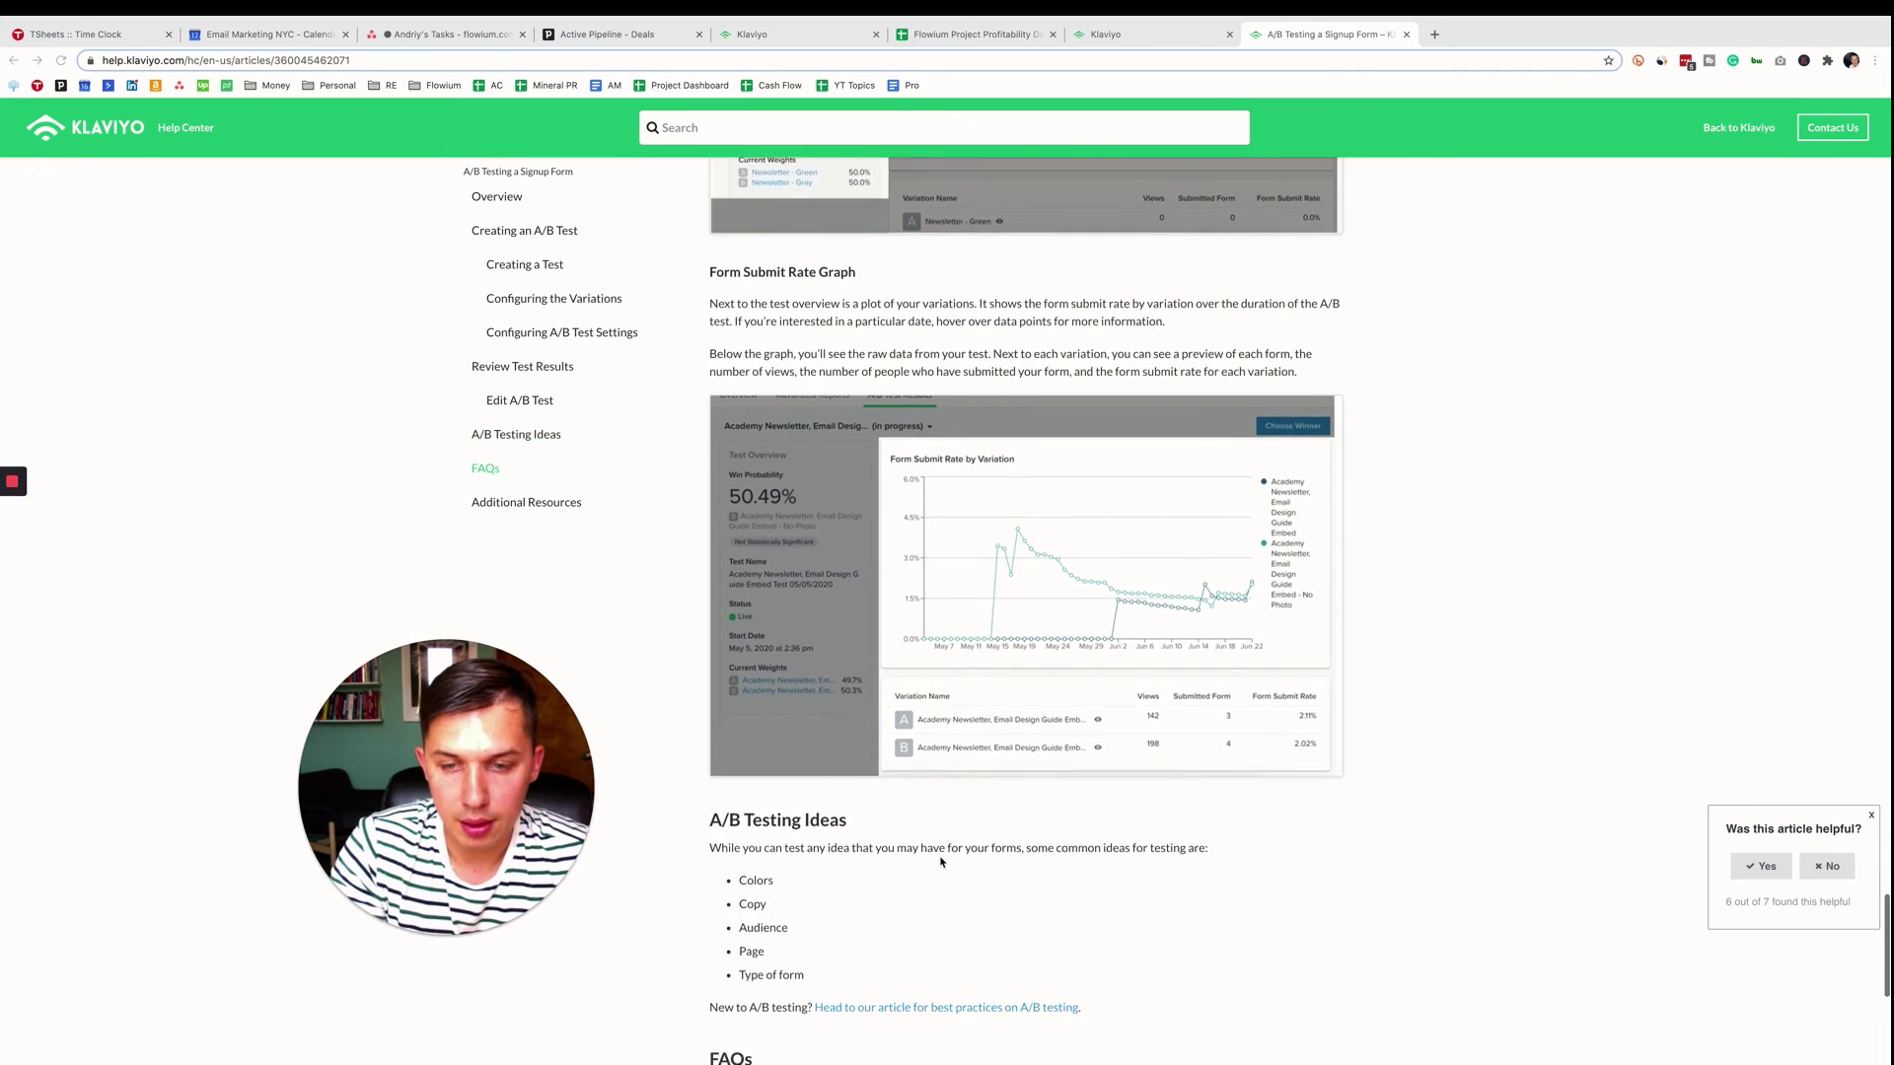
{"action": "triple_click", "coordinate": [864, 675]}
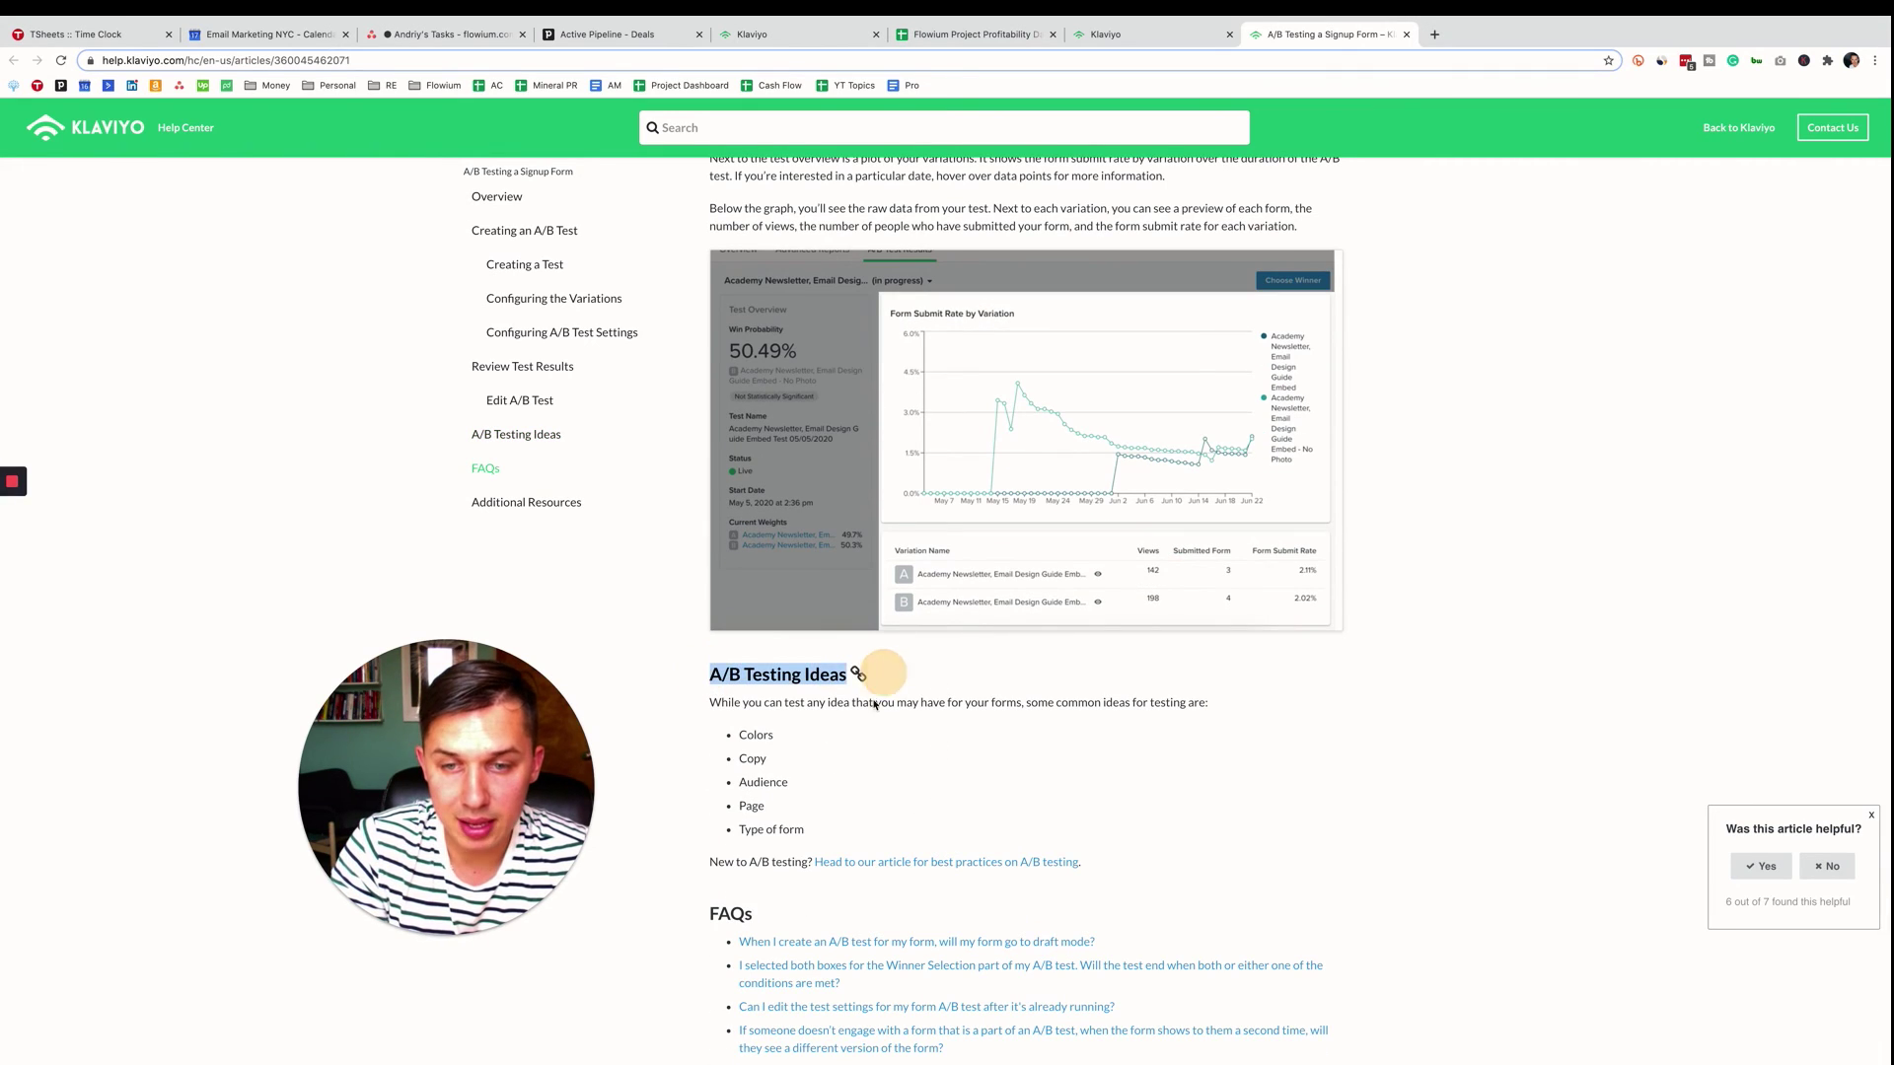
{"action": "left_click_drag", "start_coordinate": [777, 735], "coordinate": [700, 810]}
{"action": "left_click_drag", "start_coordinate": [828, 838], "coordinate": [714, 831]}
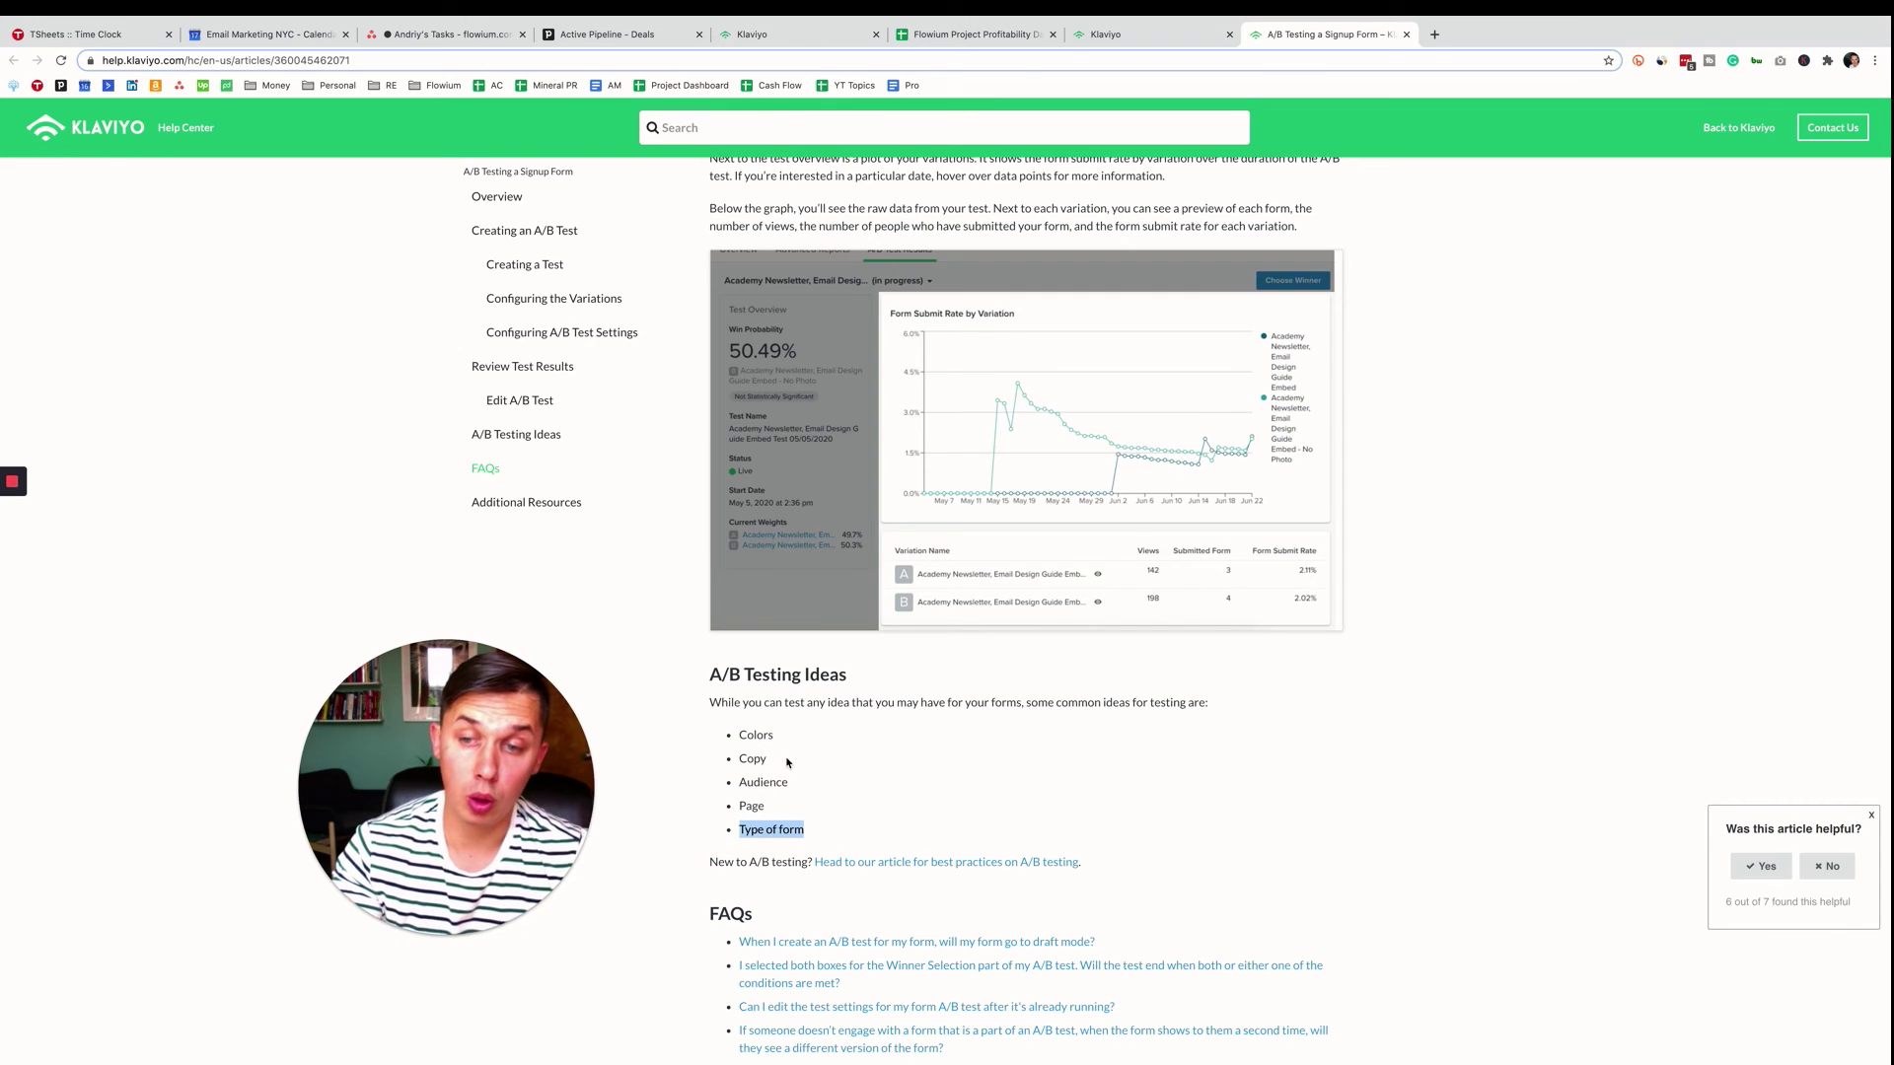